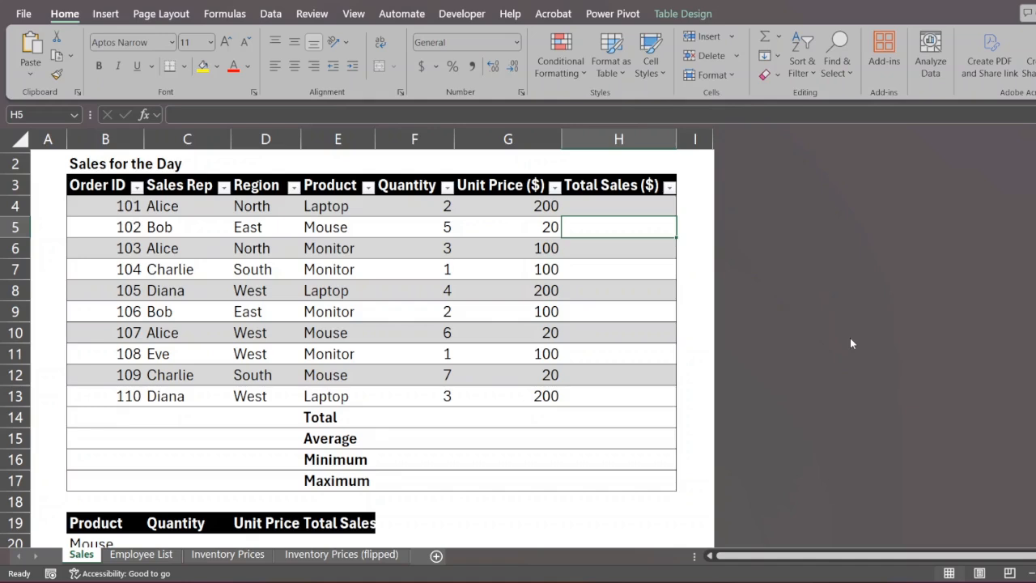
# Type the operator note '+ - * /' in H2 above the Total Sales column.
pyautogui.click(644, 211)
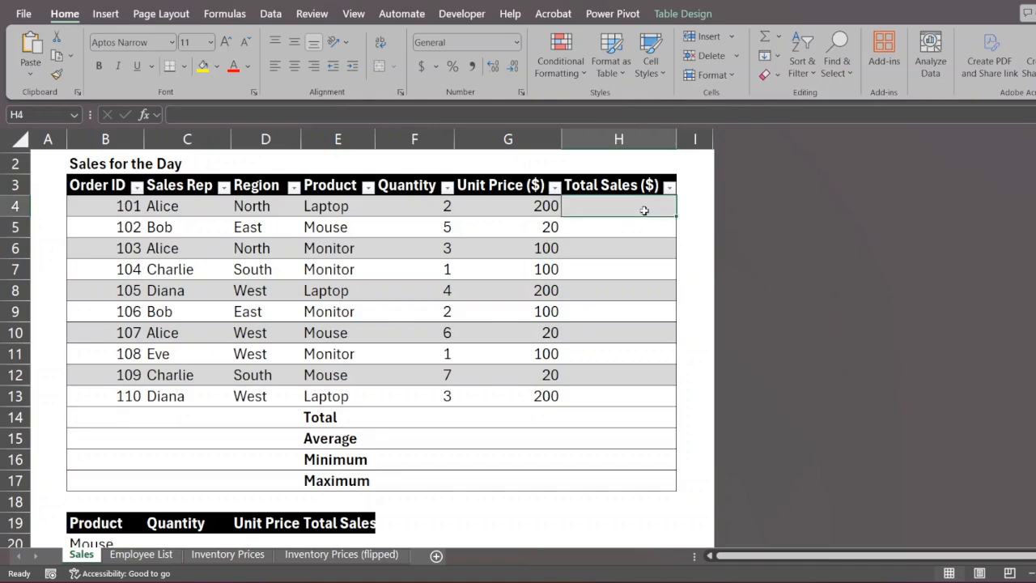
pyautogui.click(596, 159)
pyautogui.write("'+-")
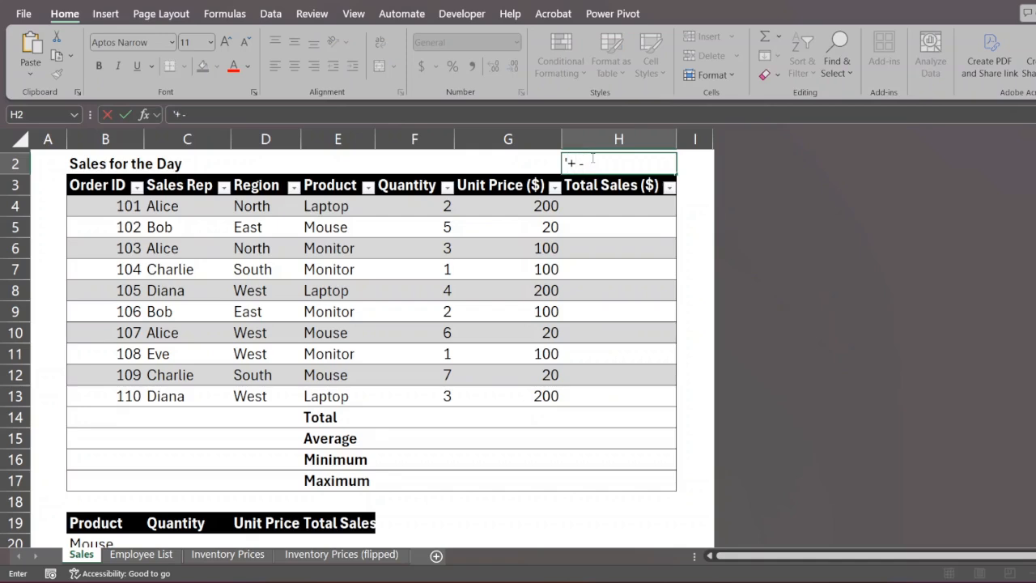
pyautogui.write(' */')
pyautogui.press('Return')
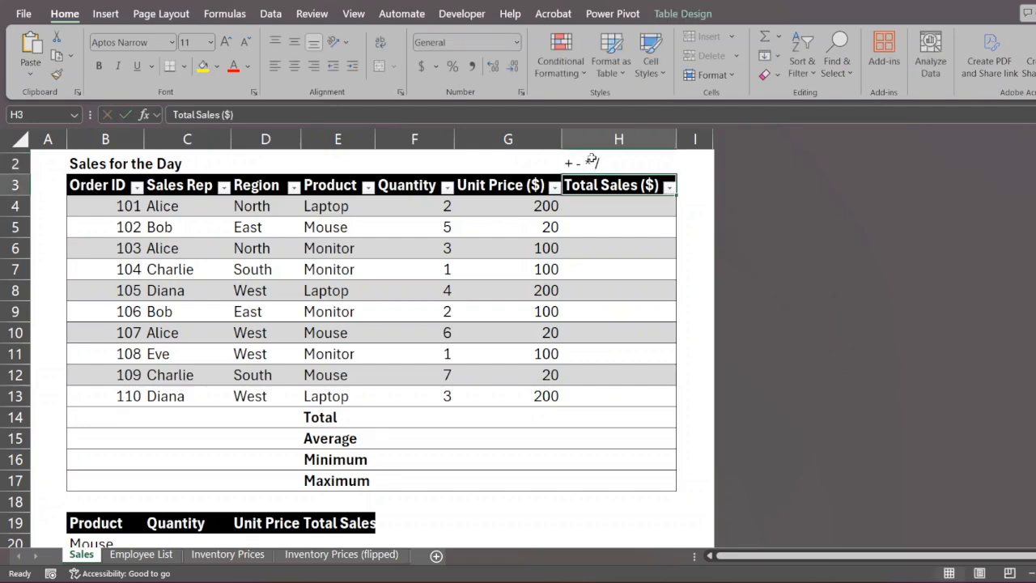
pyautogui.press('Return')
pyautogui.write('=')
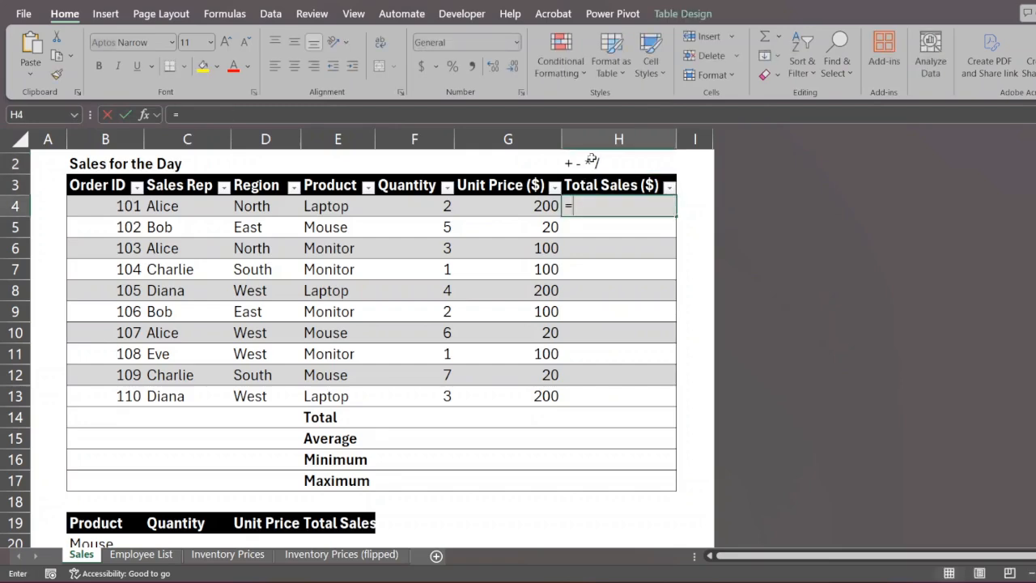
pyautogui.press('Left')
pyautogui.write('*')
pyautogui.press('Left')
pyautogui.press('Left')
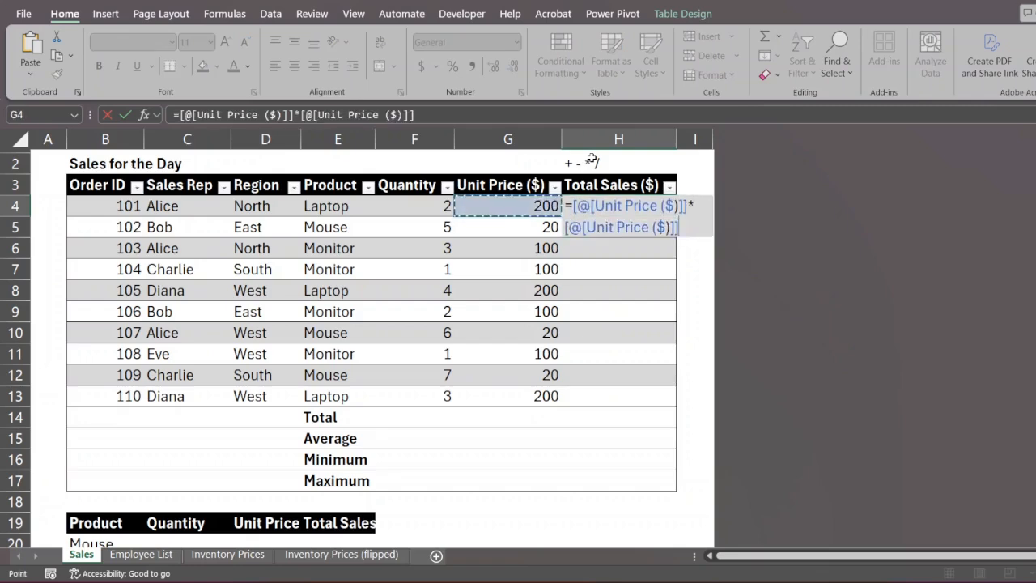
pyautogui.press('Return')
pyautogui.click(447, 391)
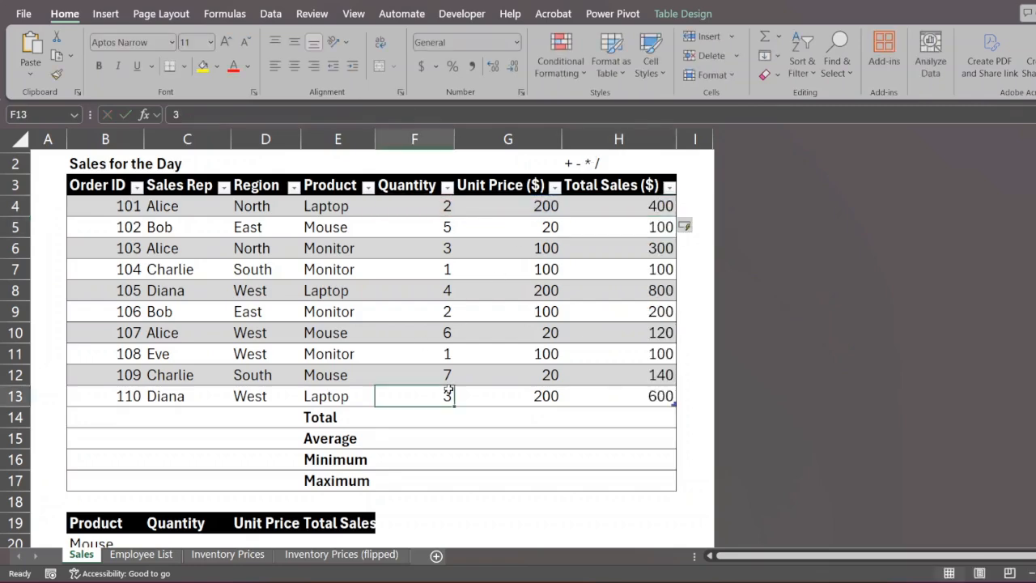
pyautogui.scroll(-1, 448, 391)
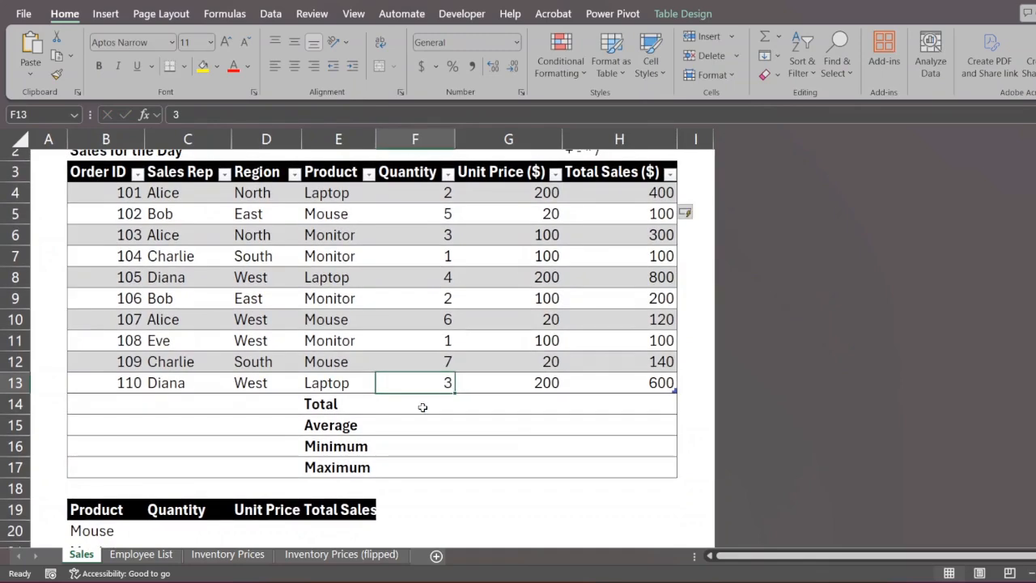
# Sum the Quantity column in the Total row and average it in the Average row.
pyautogui.click(422, 407)
pyautogui.hotkey('alt', '=')
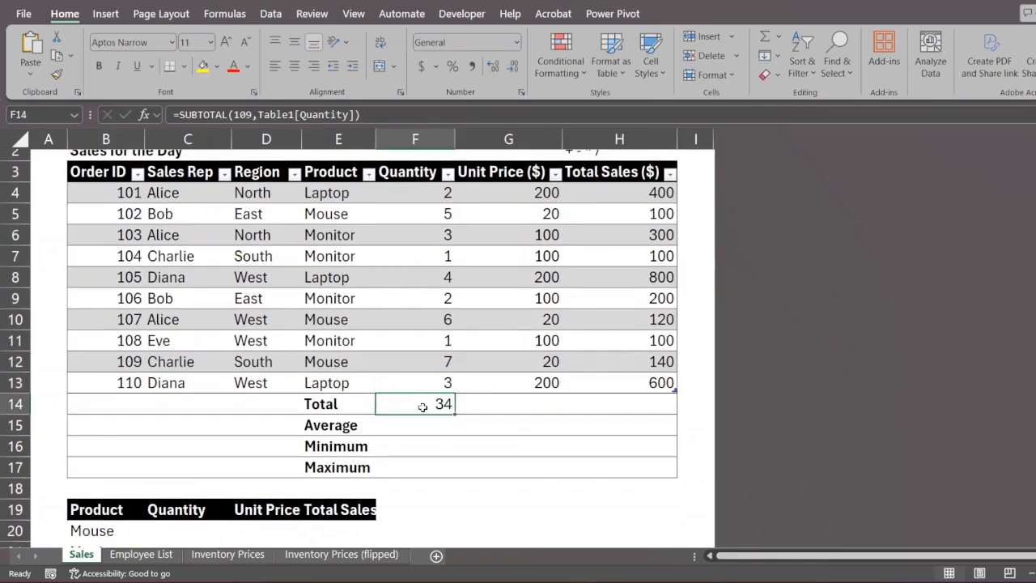
pyautogui.click(431, 429)
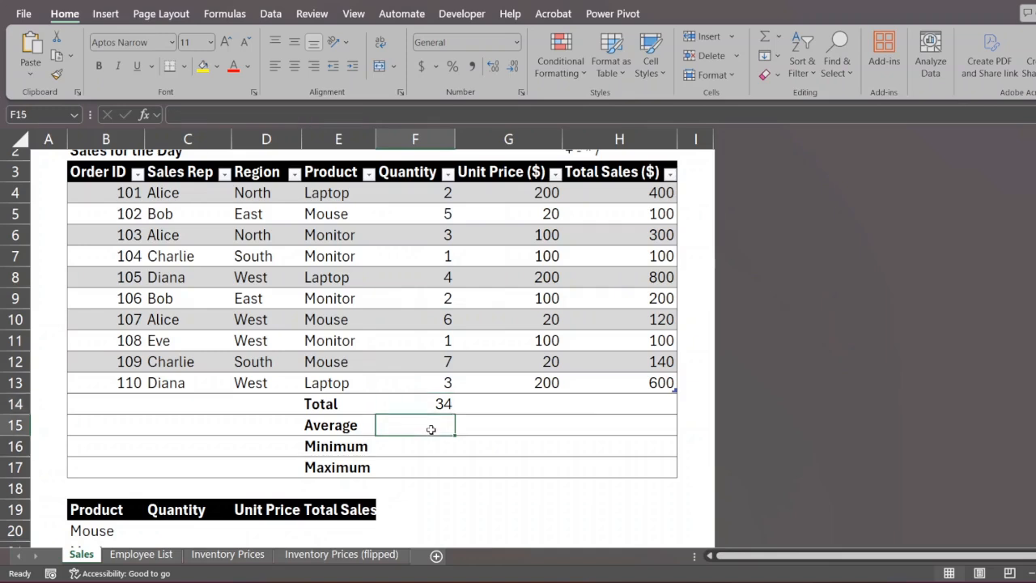
pyautogui.write('=aver')
pyautogui.press('Tab')
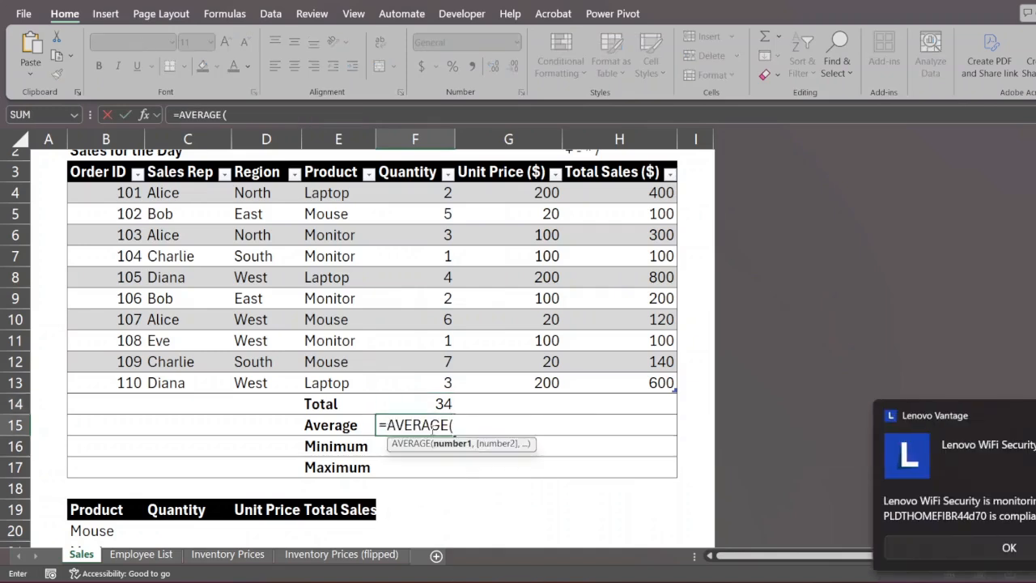
pyautogui.click(411, 387)
pyautogui.hotkey('ctrl', 'shift', 'Up')
pyautogui.hotkey('shift', 'Down')
pyautogui.press('Return')
# Add MIN and MAX of the Quantity data in the Minimum and Maximum rows.
pyautogui.write('=')
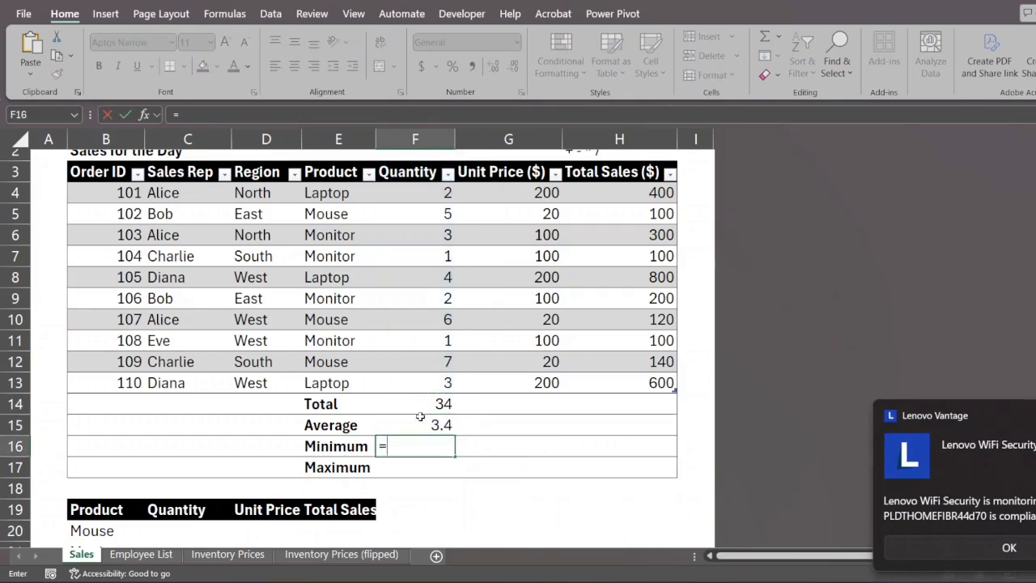
pyautogui.write('min')
pyautogui.press('Tab')
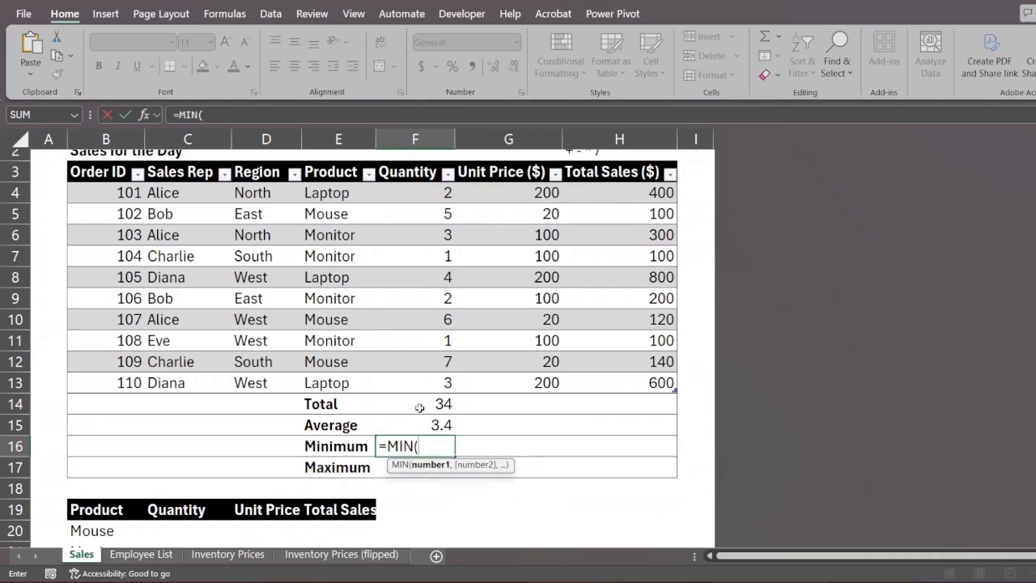
pyautogui.click(421, 387)
pyautogui.hotkey('ctrl', 'shift', 'Up')
pyautogui.hotkey('shift', 'Down')
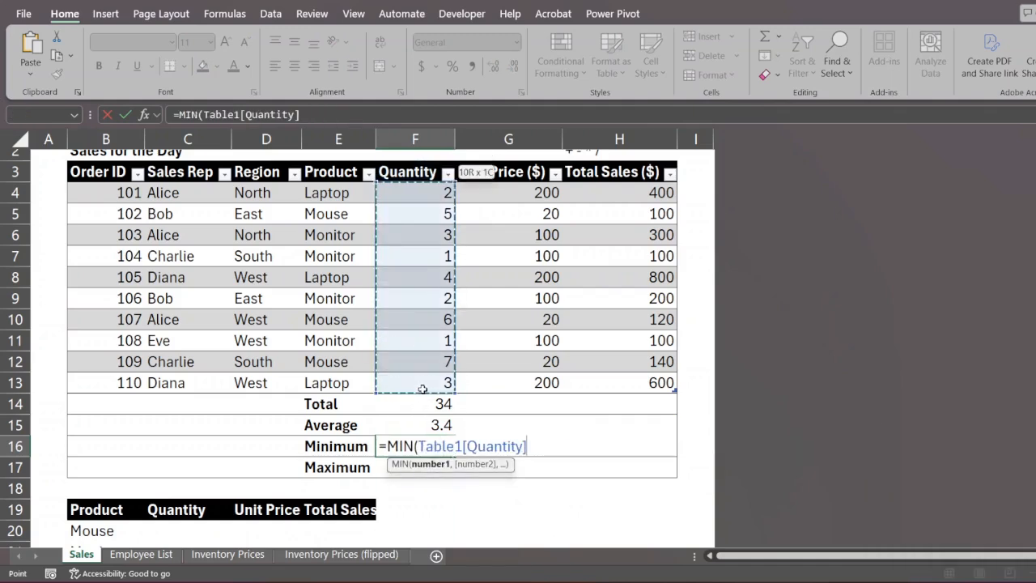
pyautogui.press('Return')
pyautogui.write('=max')
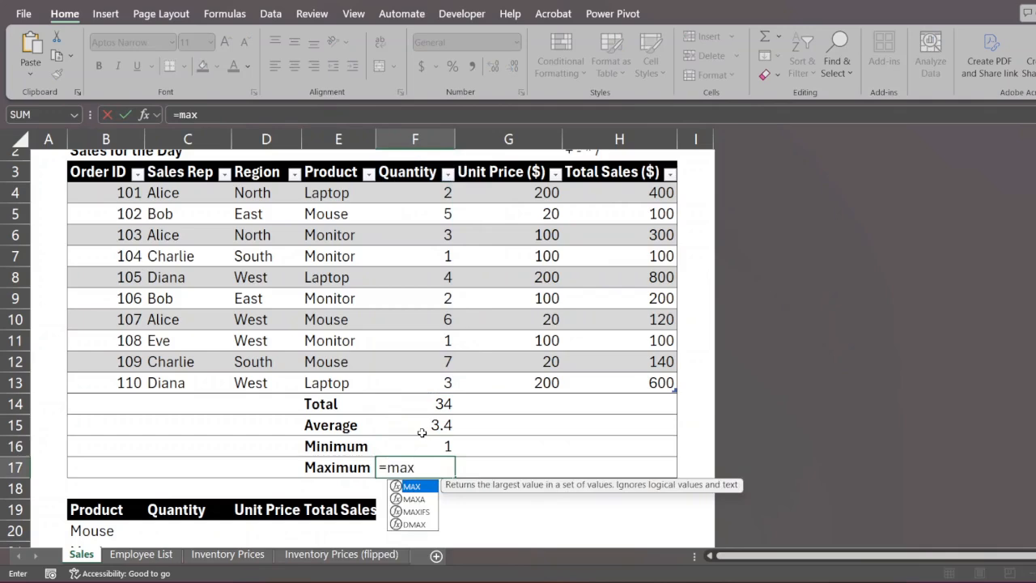
pyautogui.press('Tab')
pyautogui.press('Up')
pyautogui.press('Up')
pyautogui.press('Up')
pyautogui.press('Up')
pyautogui.hotkey('ctrl', 'shift', 'Up')
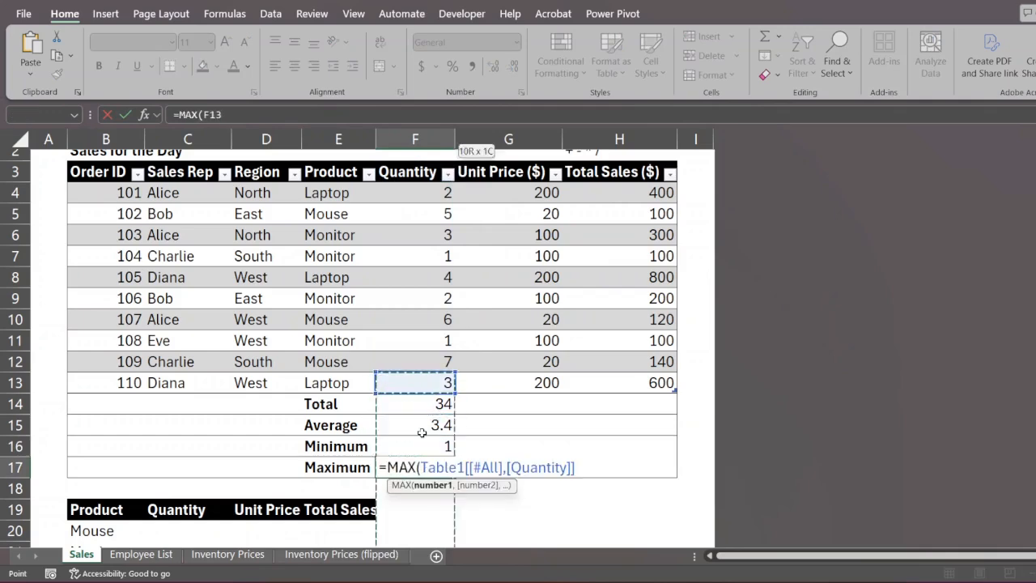
pyautogui.hotkey('shift', 'Down')
pyautogui.press('Return')
# Copy the four Quantity summaries across to the Unit Price and Total Sales columns.
pyautogui.moveTo(445, 408); pyautogui.dragTo(636, 402)
pyautogui.scroll(-1, 492, 349)
pyautogui.scroll(-2, 492, 349)
pyautogui.scroll(1, 492, 348)
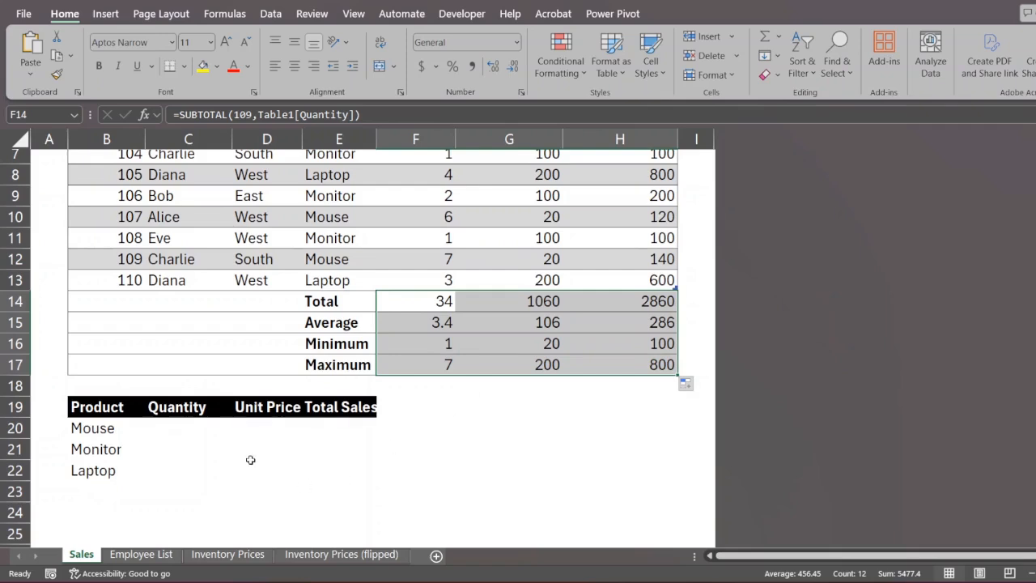
# Enter =SUMIF(Table1[Product],B20,Table1[Quantity]) in C20, giving 18 Mouse units sold.
pyautogui.click(201, 433)
pyautogui.write('=sumif')
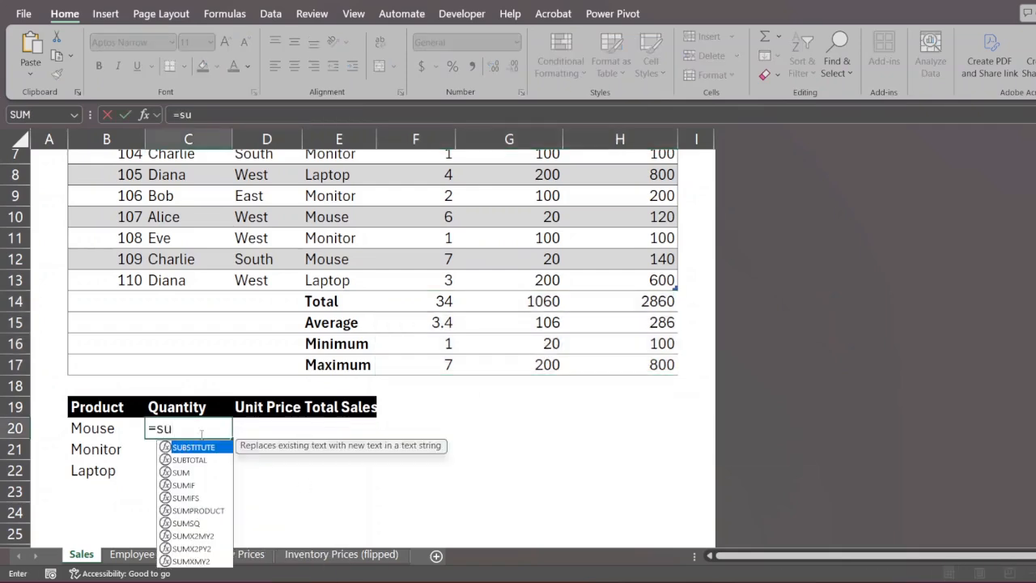
pyautogui.press('Tab')
pyautogui.scroll(3, 288, 427)
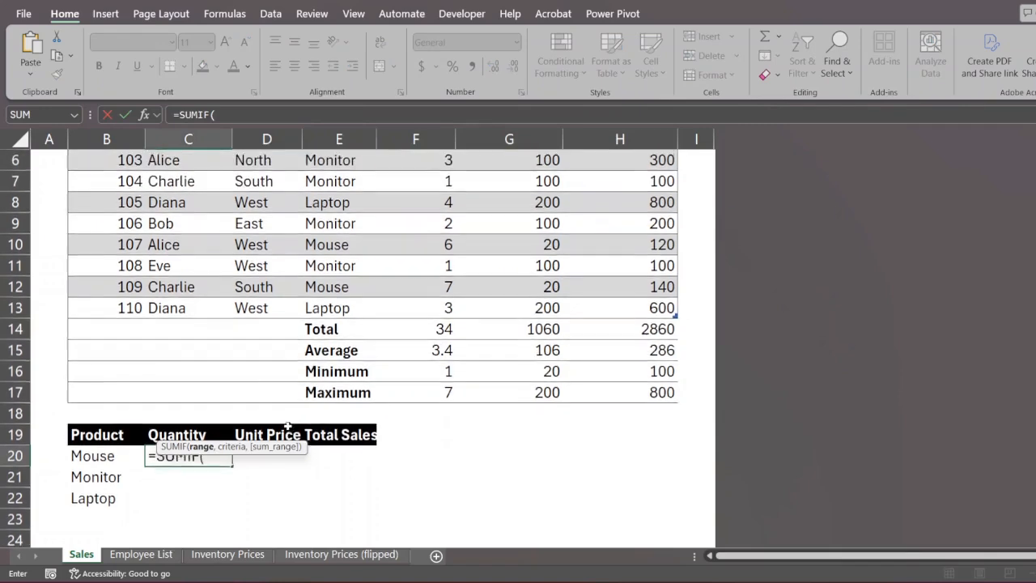
pyautogui.scroll(-2, 310, 370)
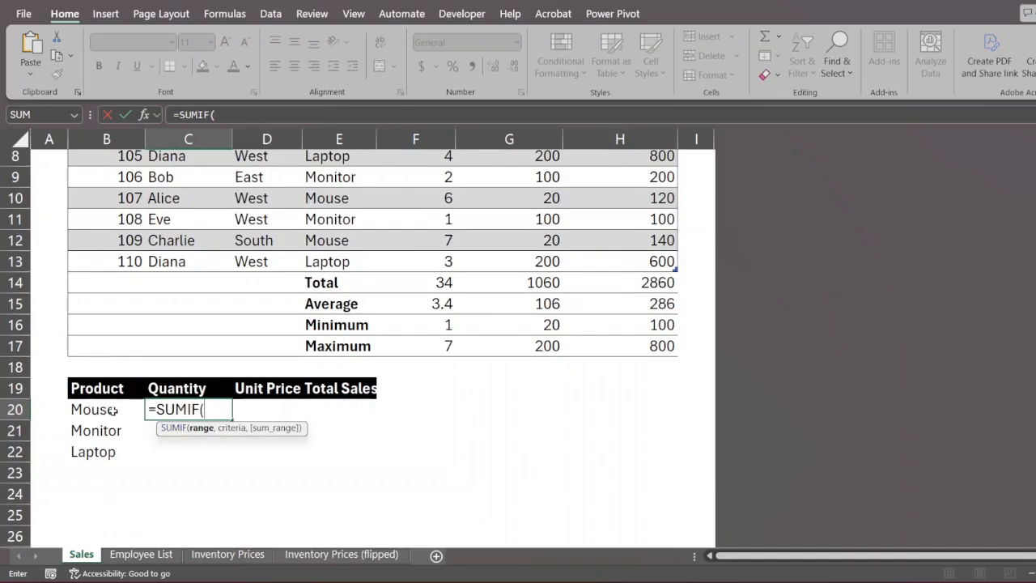
pyautogui.scroll(1, 257, 337)
pyautogui.scroll(3, 257, 337)
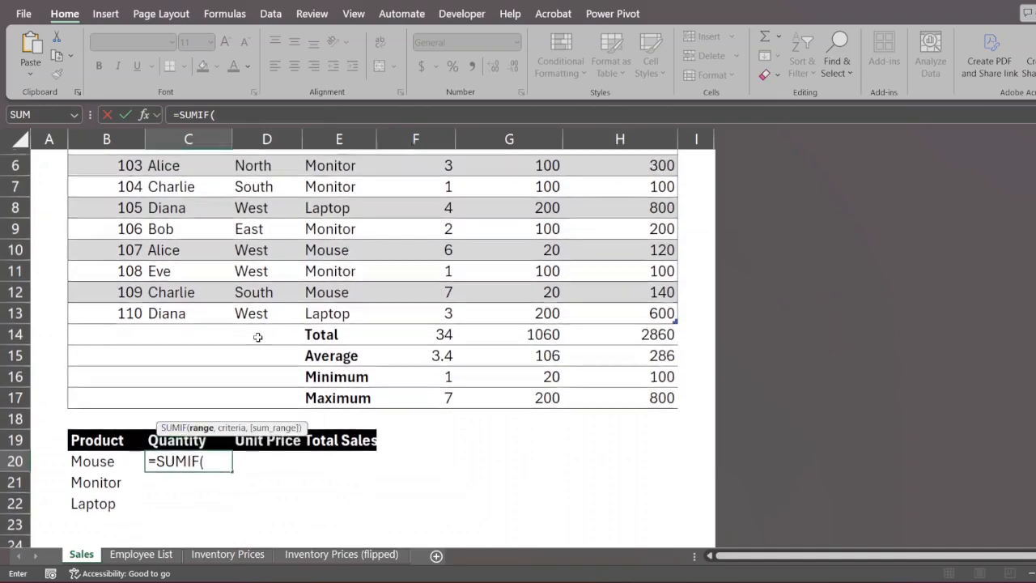
pyautogui.moveTo(346, 181); pyautogui.dragTo(345, 370)
pyautogui.write(',')
pyautogui.click(94, 519)
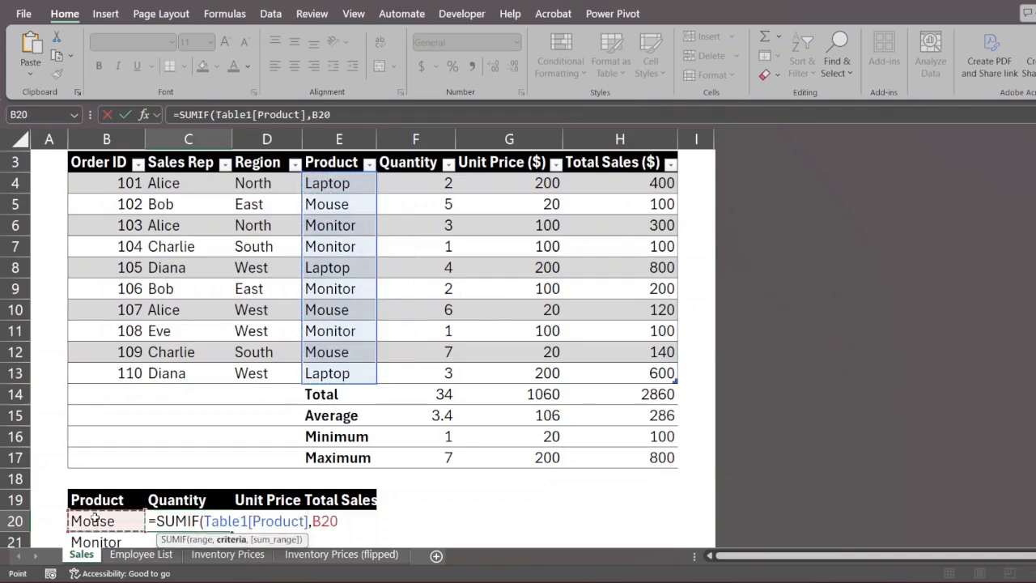
pyautogui.write(',')
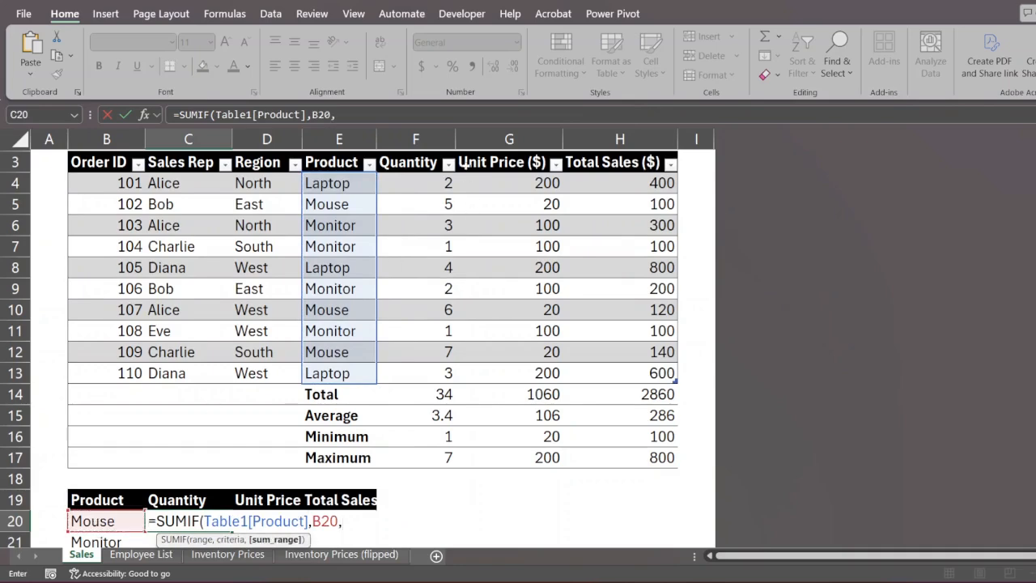
pyautogui.moveTo(445, 178); pyautogui.dragTo(427, 376)
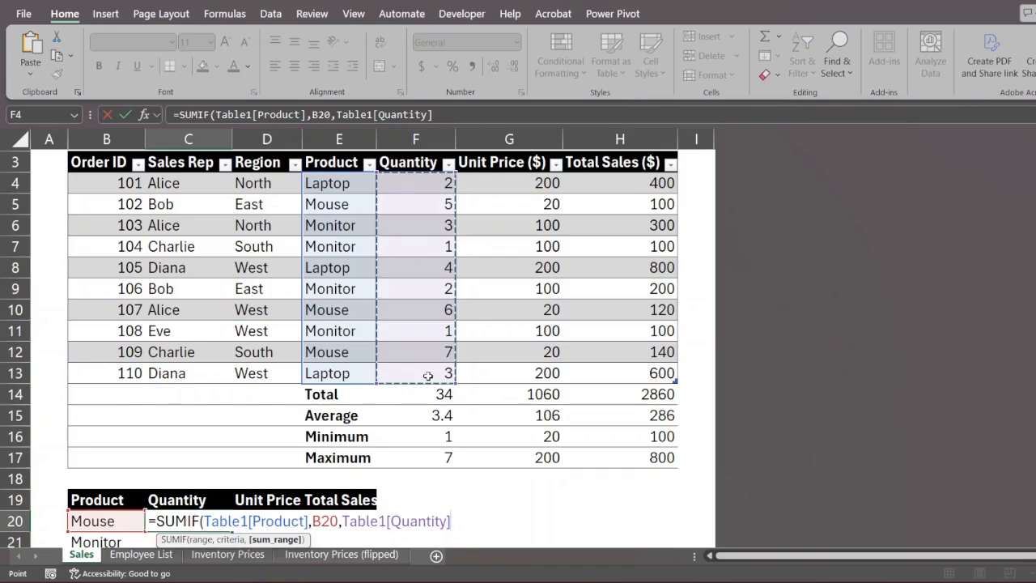
pyautogui.press('Return')
pyautogui.scroll(-1, 427, 376)
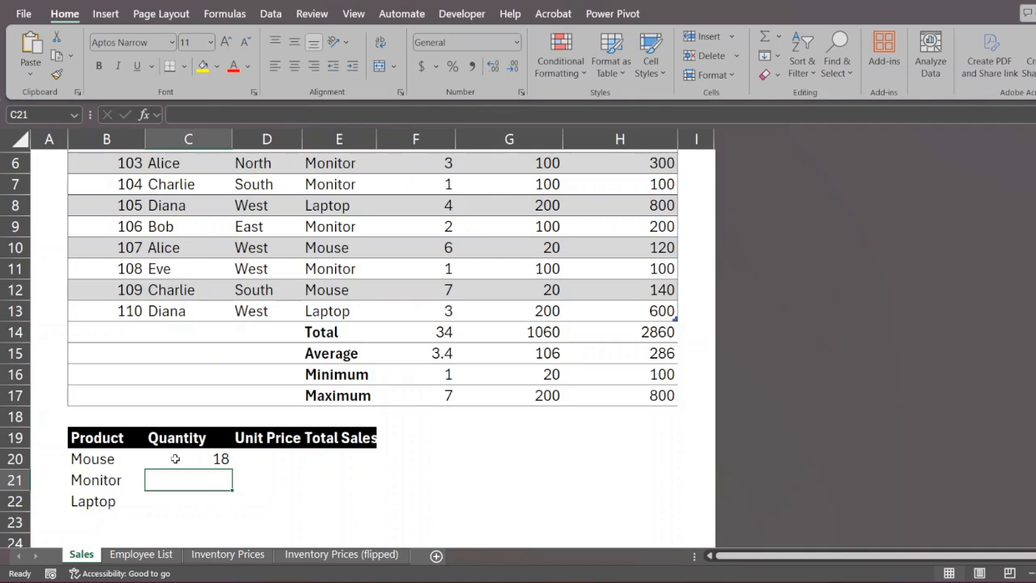
pyautogui.scroll(1, 175, 458)
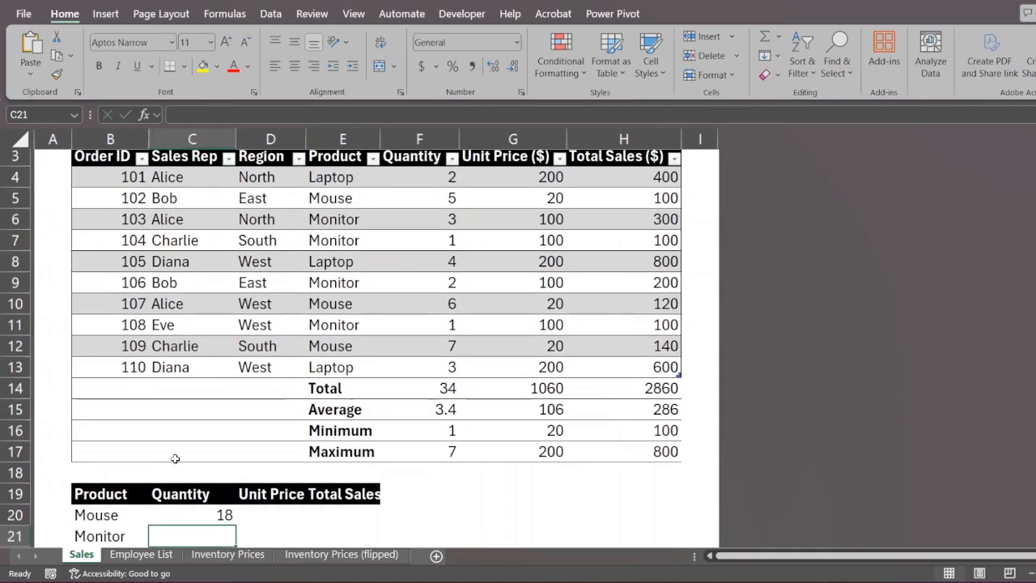
pyautogui.scroll(1, 175, 457)
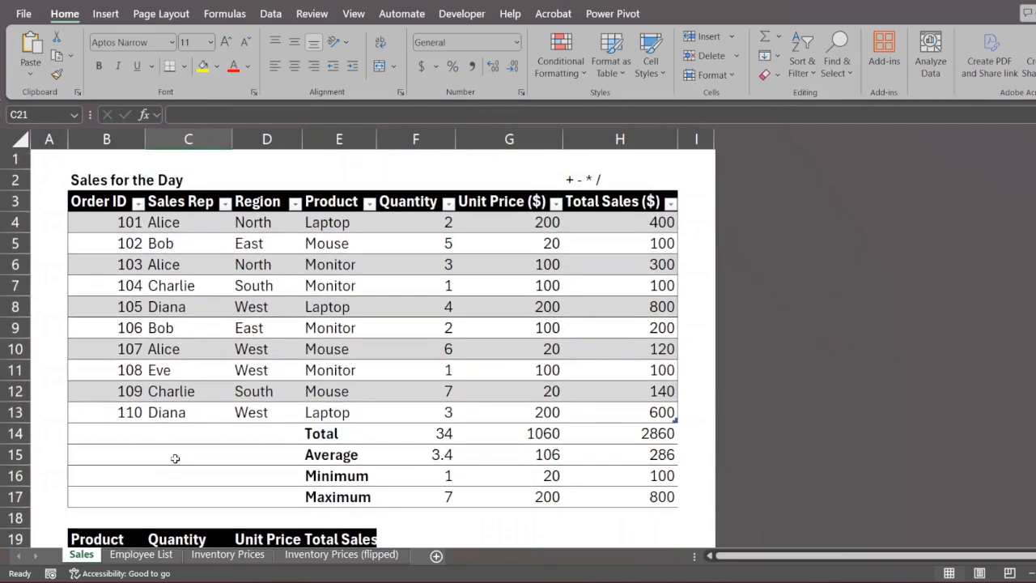
pyautogui.scroll(-2, 175, 458)
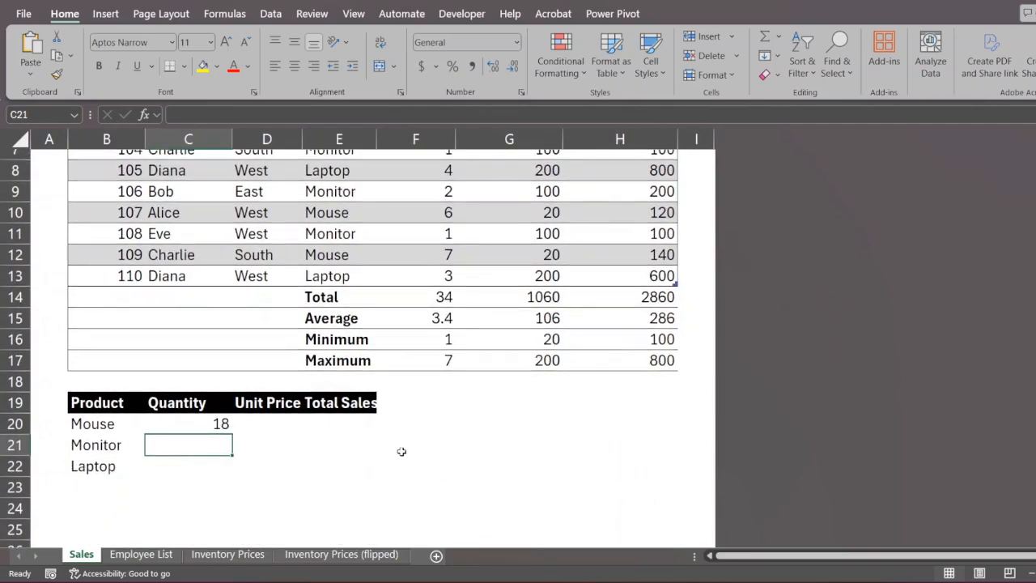
pyautogui.click(422, 418)
pyautogui.scroll(1, 421, 415)
pyautogui.scroll(1, 423, 415)
pyautogui.click(515, 205)
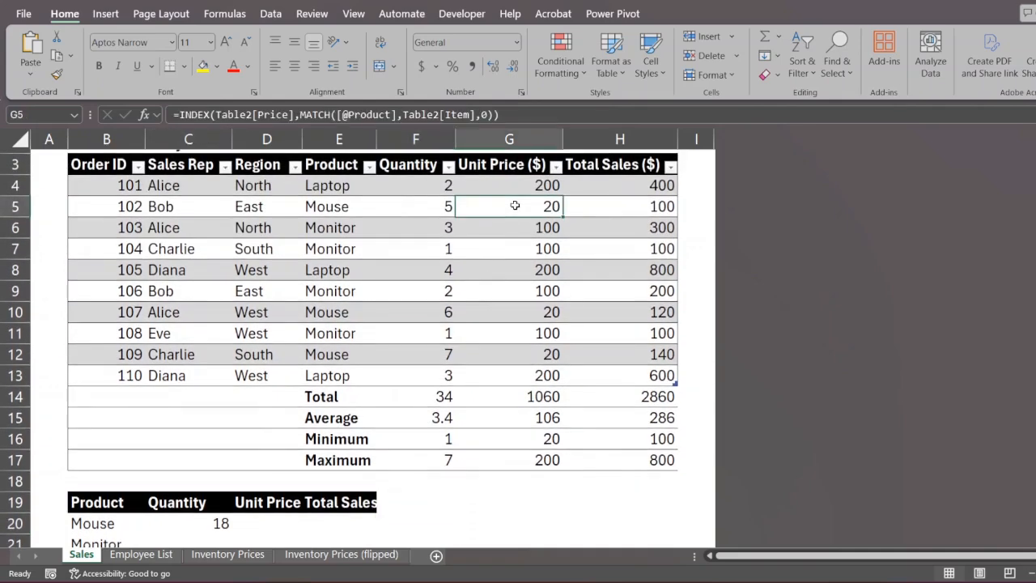
pyautogui.click(519, 189)
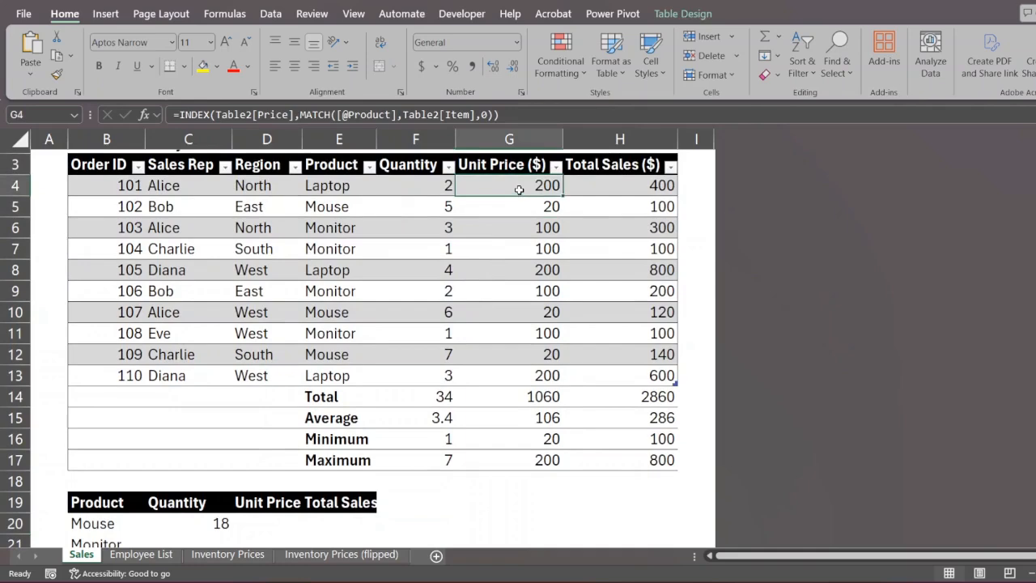
pyautogui.scroll(1, 519, 190)
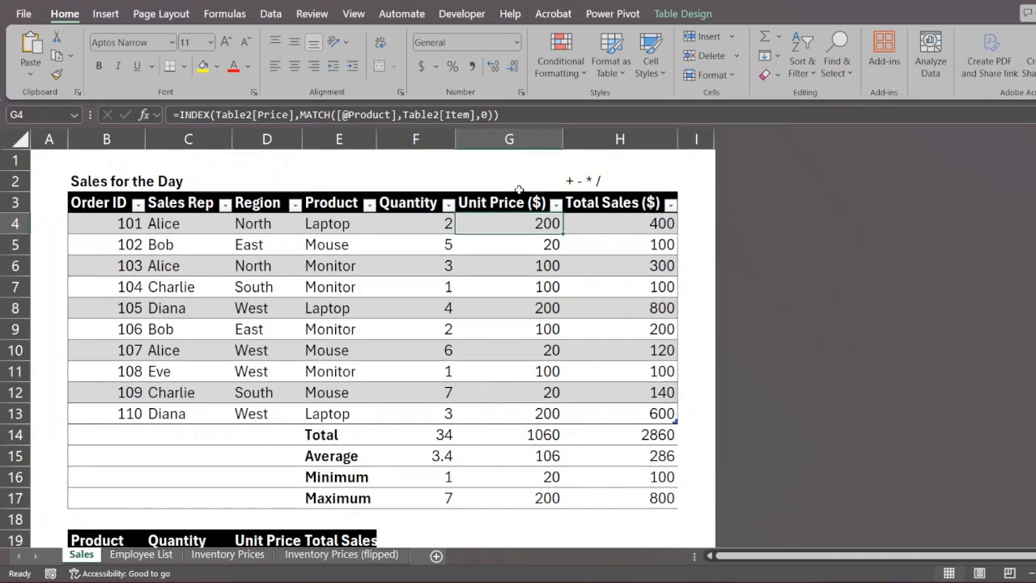
# Type the note 'Vlookups, Hlookups, Xlookups' in cell G1.
pyautogui.click(463, 159)
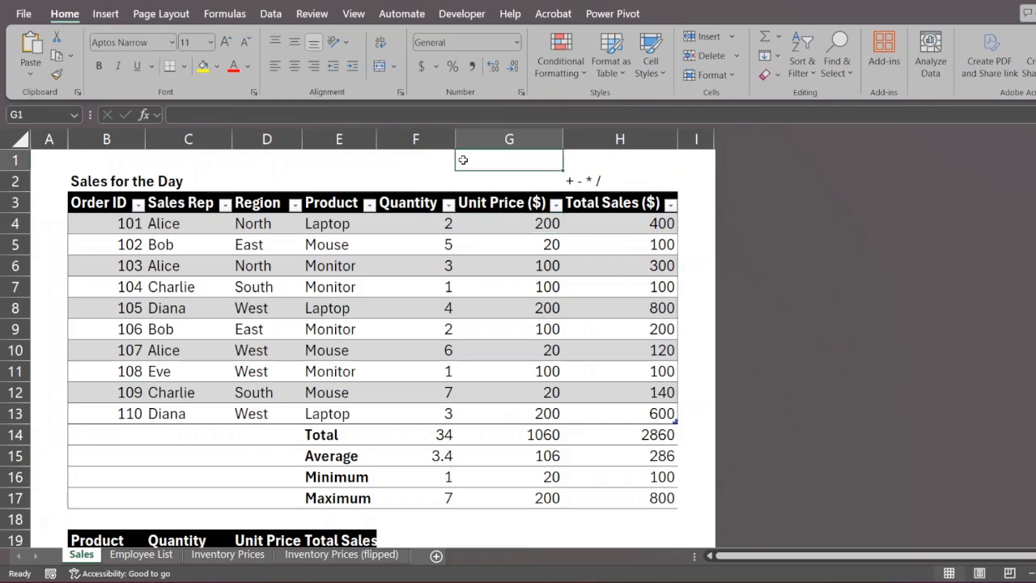
pyautogui.write('Vlookups, H')
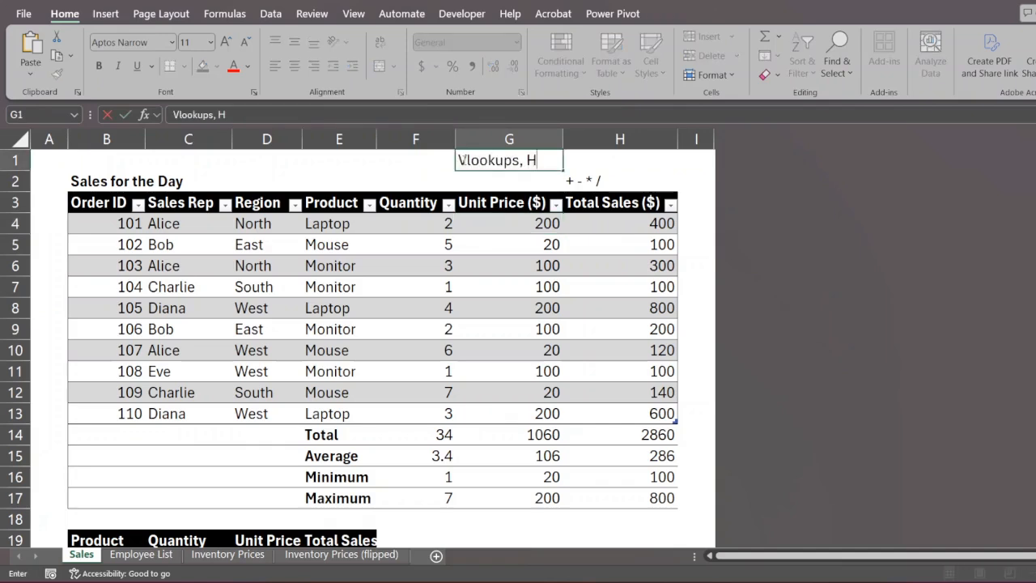
pyautogui.write('lookups, Cl')
pyautogui.press('BackSpace')
pyautogui.press('BackSpace')
pyautogui.write('X')
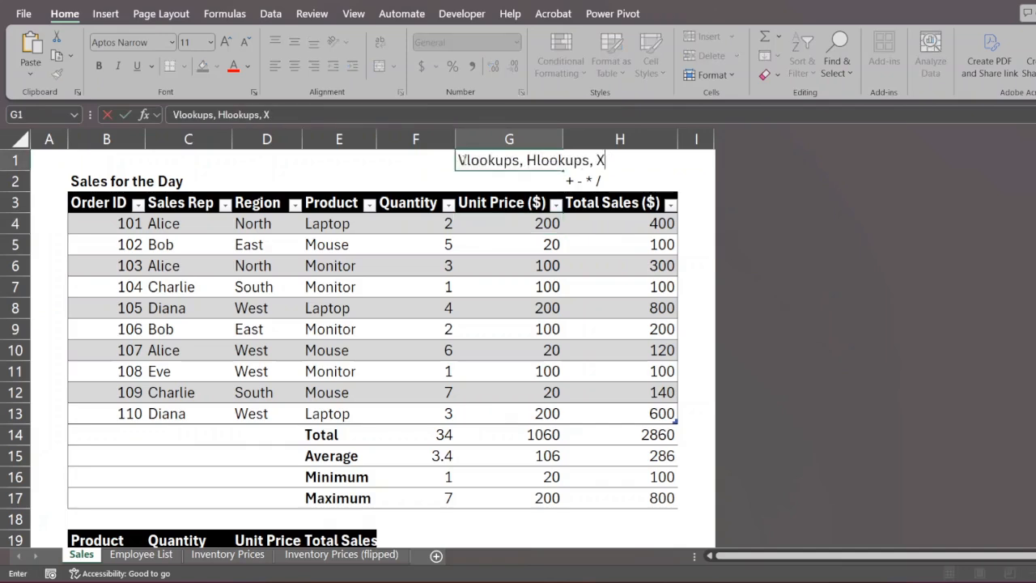
pyautogui.write('lookups')
pyautogui.press('Return')
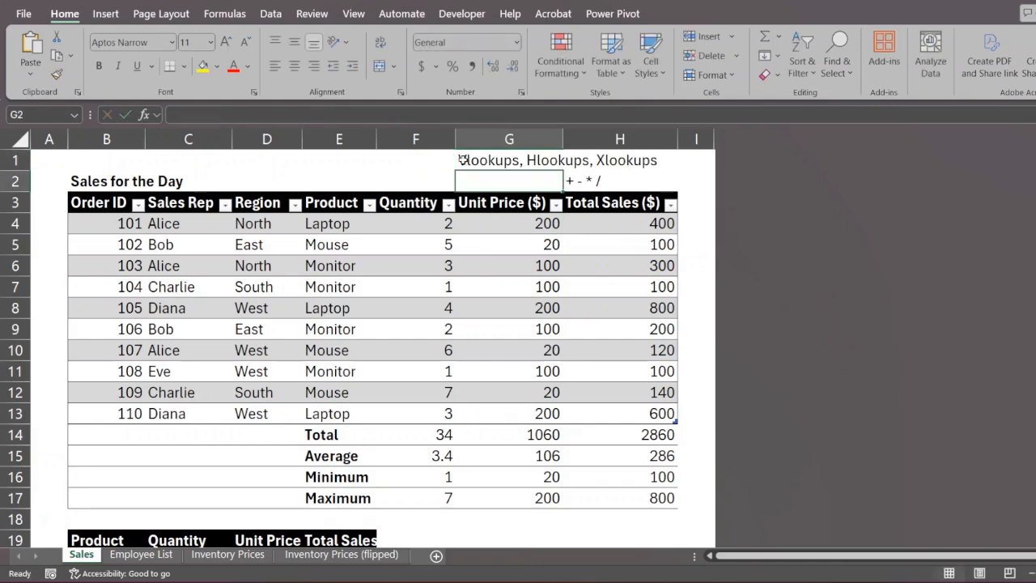
# Select the quantity, price and total figures, then a block of rep, region and product cells.
pyautogui.scroll(-4, 481, 245)
pyautogui.scroll(2, 481, 245)
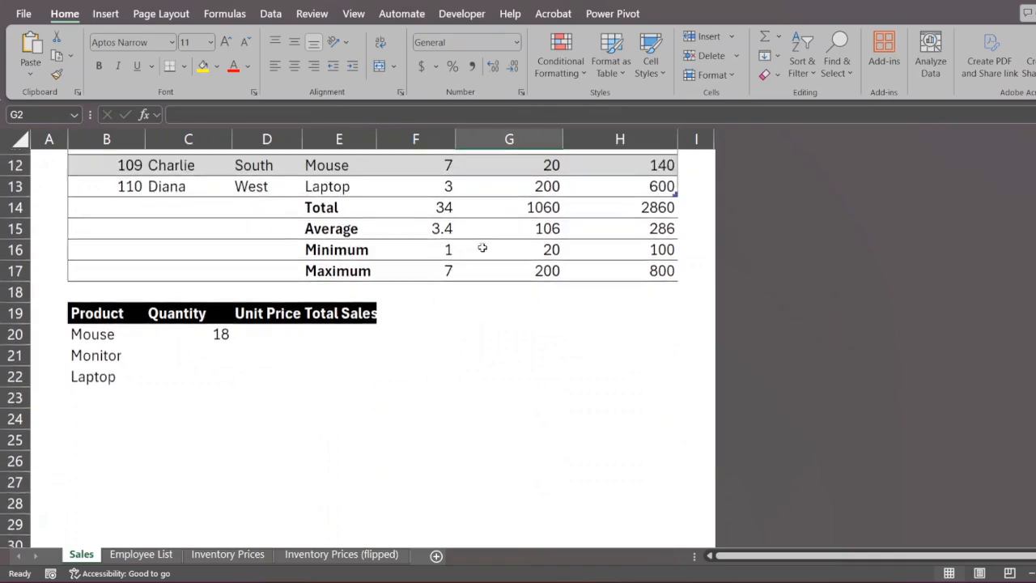
pyautogui.scroll(2, 481, 247)
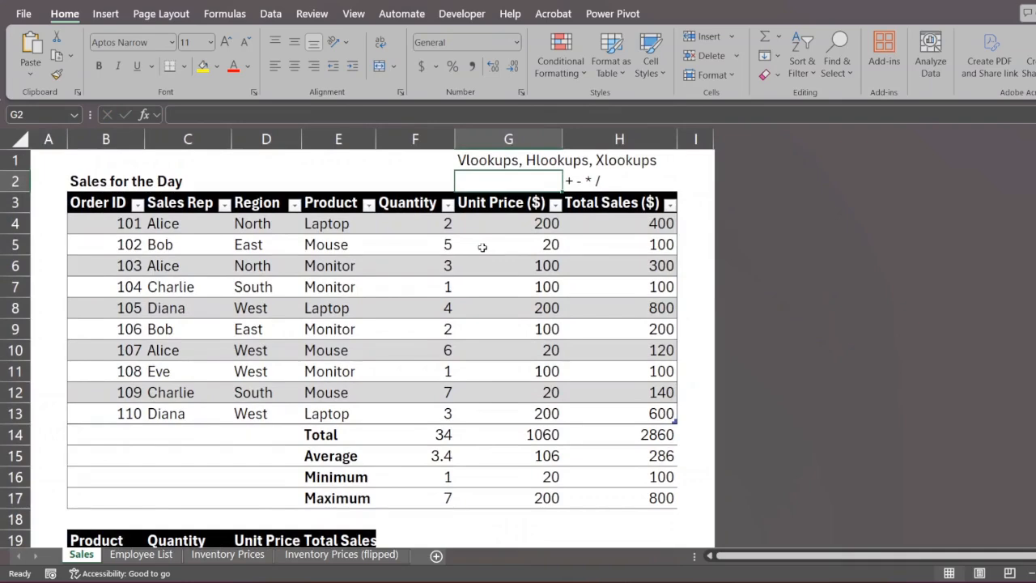
pyautogui.moveTo(448, 230); pyautogui.dragTo(639, 483)
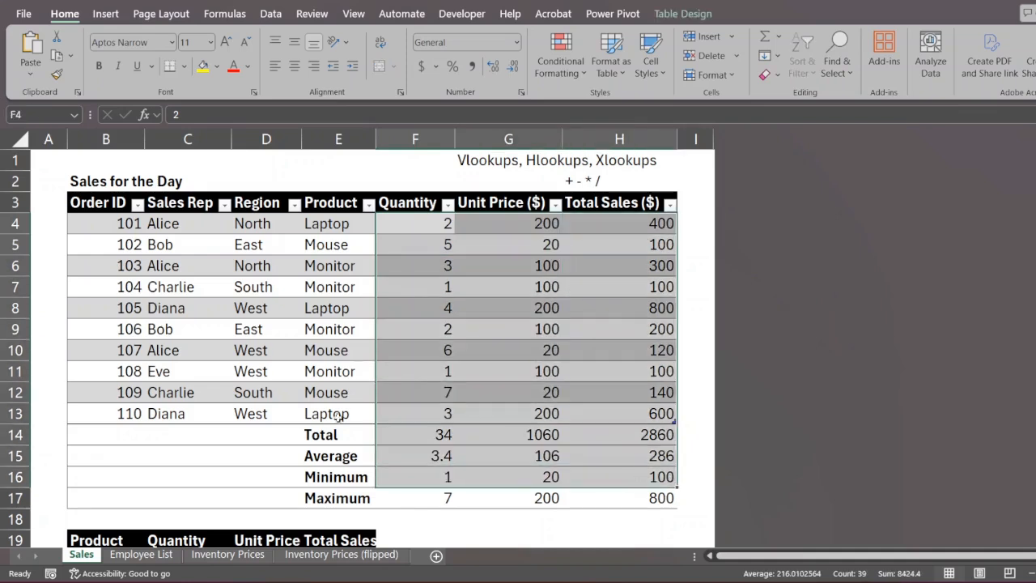
pyautogui.moveTo(325, 419); pyautogui.dragTo(187, 241)
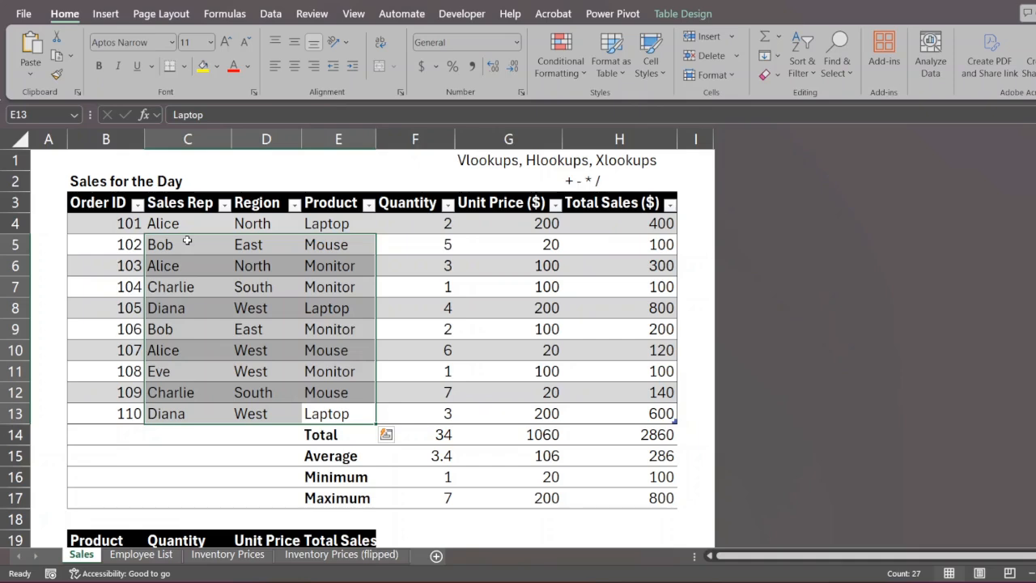
# On the Employee List sheet, list Left, Right, Len and Trim in H3:H6.
pyautogui.click(156, 558)
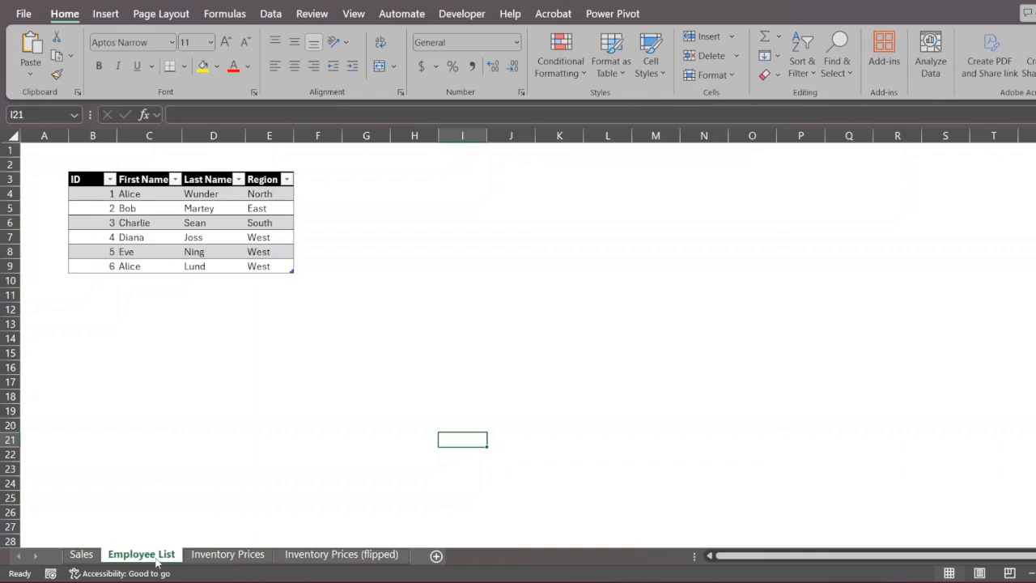
pyautogui.click(428, 175)
pyautogui.write('Left')
pyautogui.press('Return')
pyautogui.write('Right')
pyautogui.press('Return')
pyautogui.write('Len')
pyautogui.press('Return')
pyautogui.write('Trim')
pyautogui.press('Return')
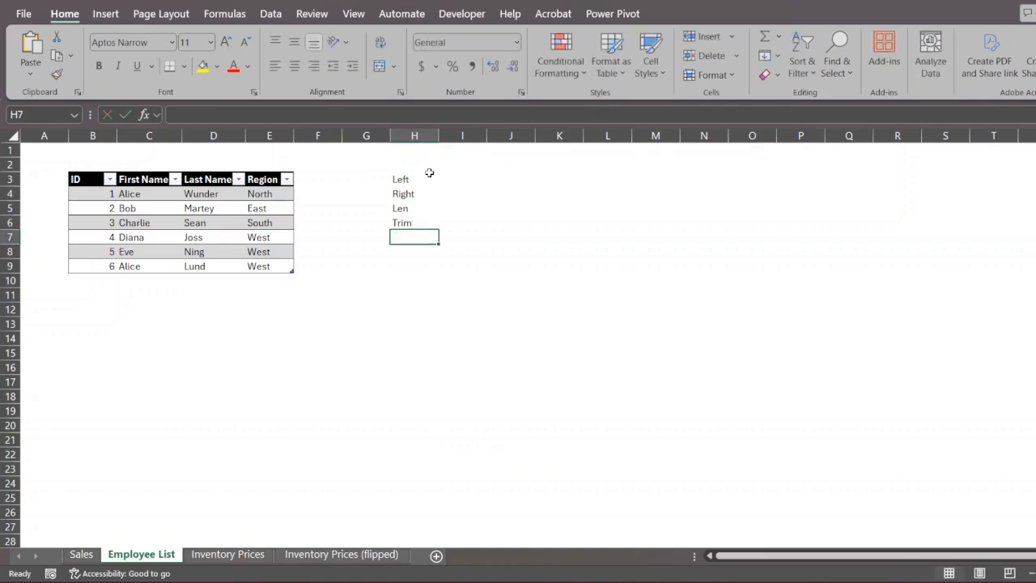
# Clear the four function names from H3:H6.
pyautogui.moveTo(408, 174); pyautogui.dragTo(413, 217)
pyautogui.click(409, 208)
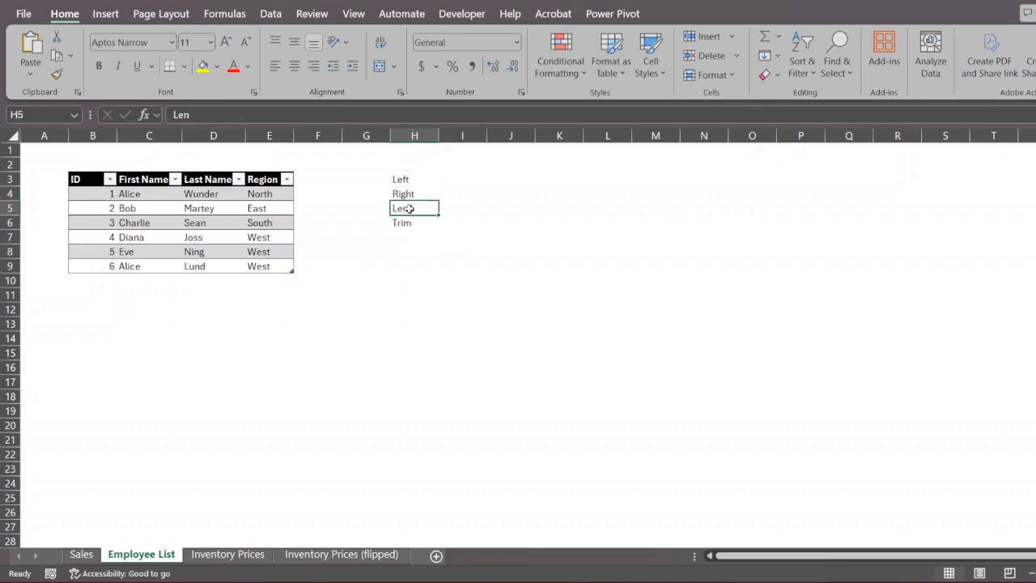
pyautogui.click(219, 193)
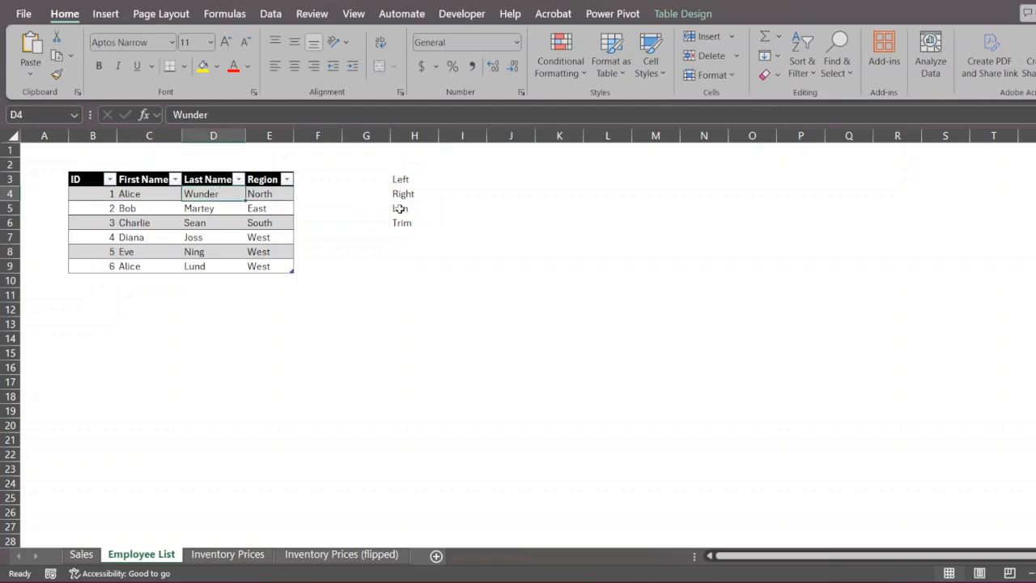
pyautogui.moveTo(400, 183); pyautogui.dragTo(402, 222)
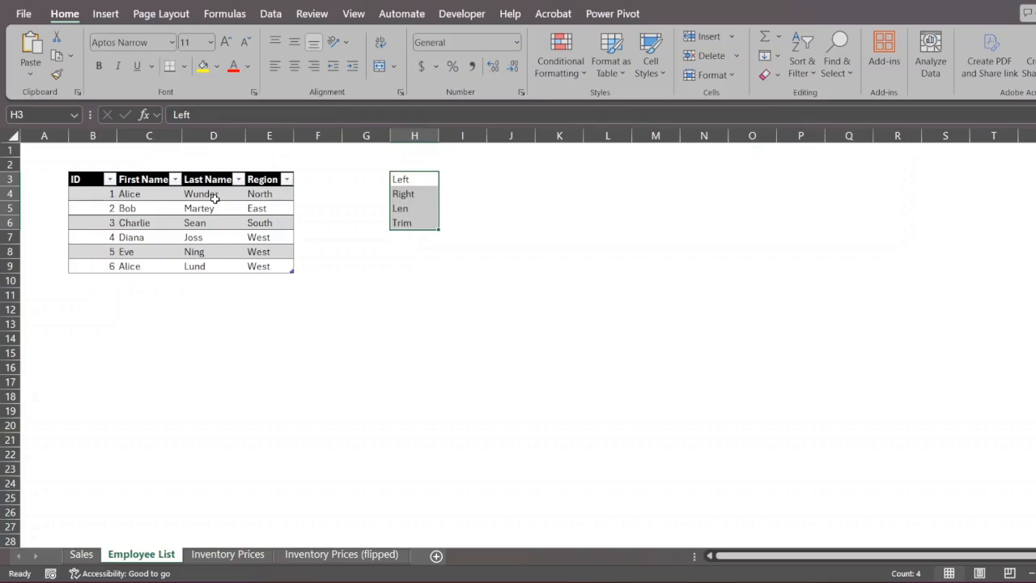
pyautogui.press('Delete')
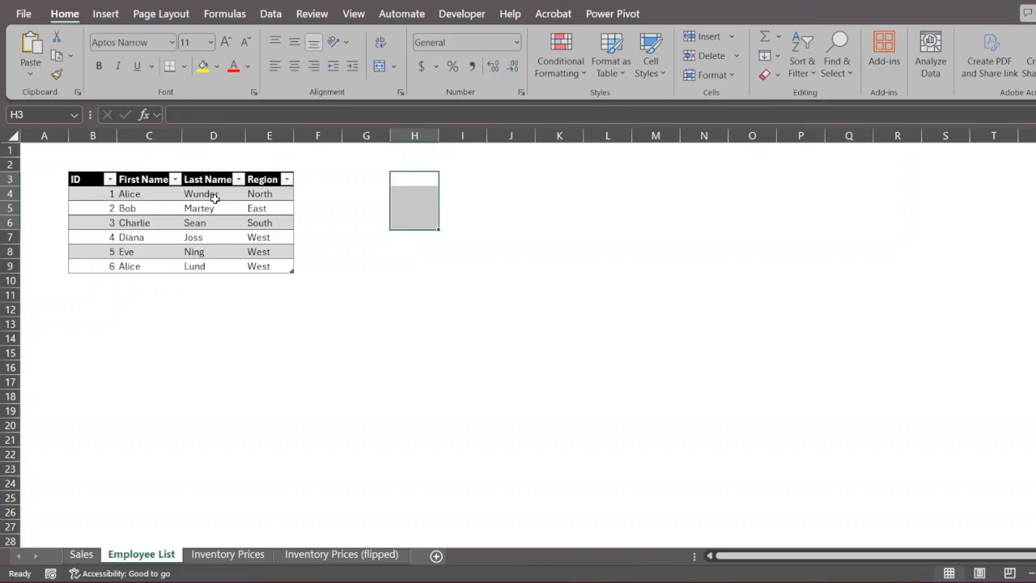
# Enter =CONCAT(C4,D4) in G4 so it shows AliceWunder.
pyautogui.click(398, 193)
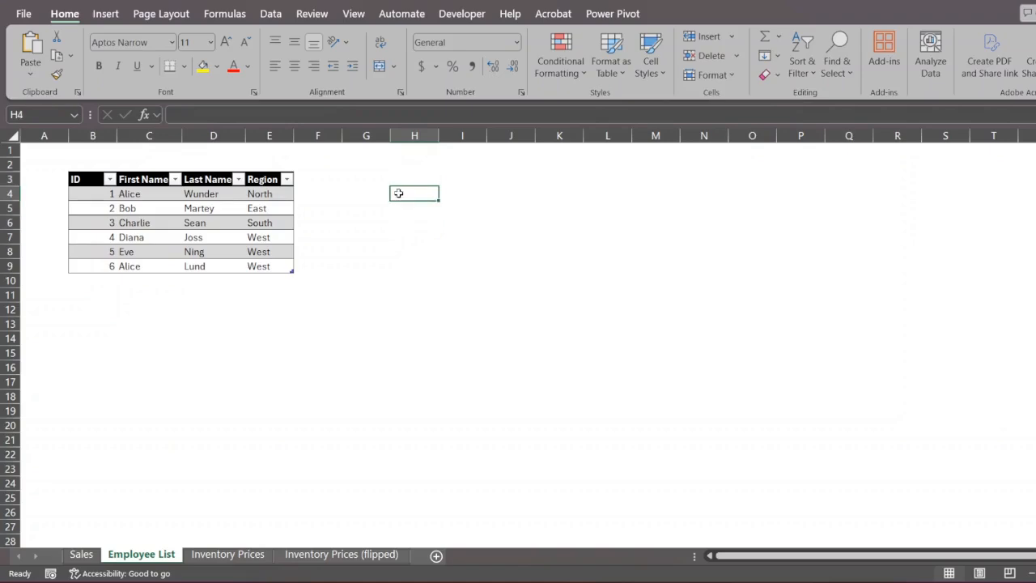
pyautogui.click(140, 194)
pyautogui.click(189, 193)
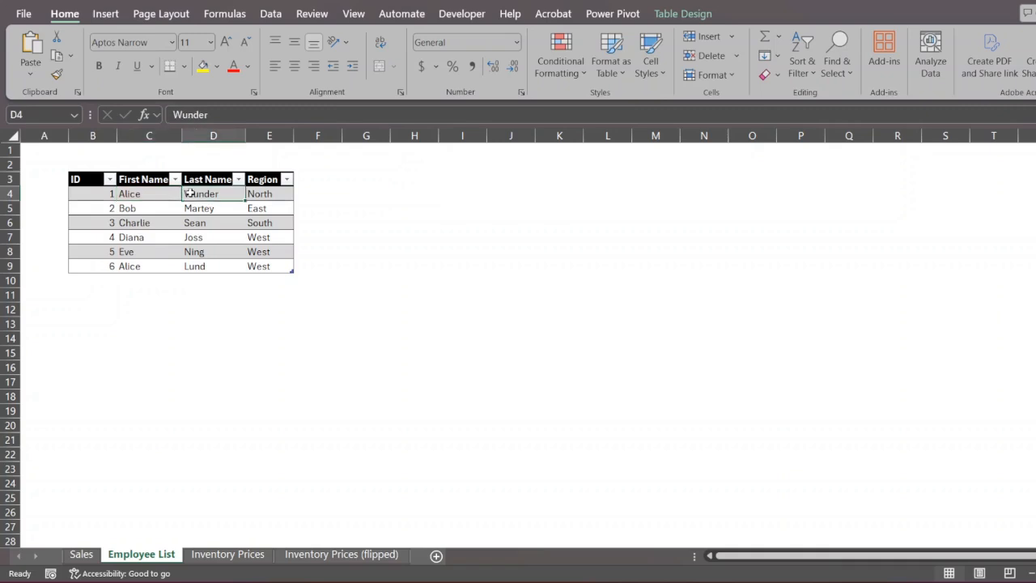
pyautogui.click(350, 193)
pyautogui.write('=conc')
pyautogui.press('Tab')
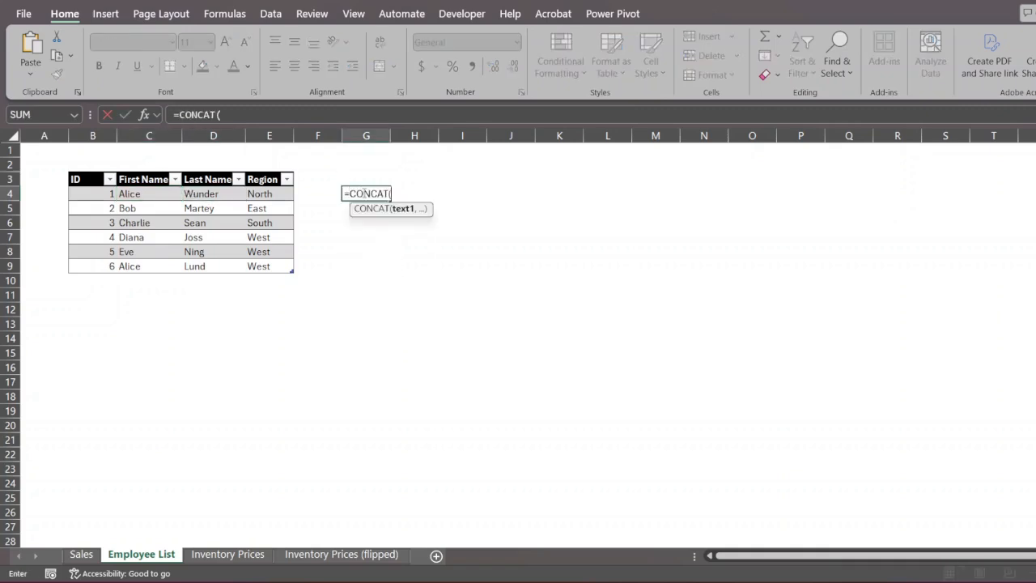
pyautogui.click(157, 194)
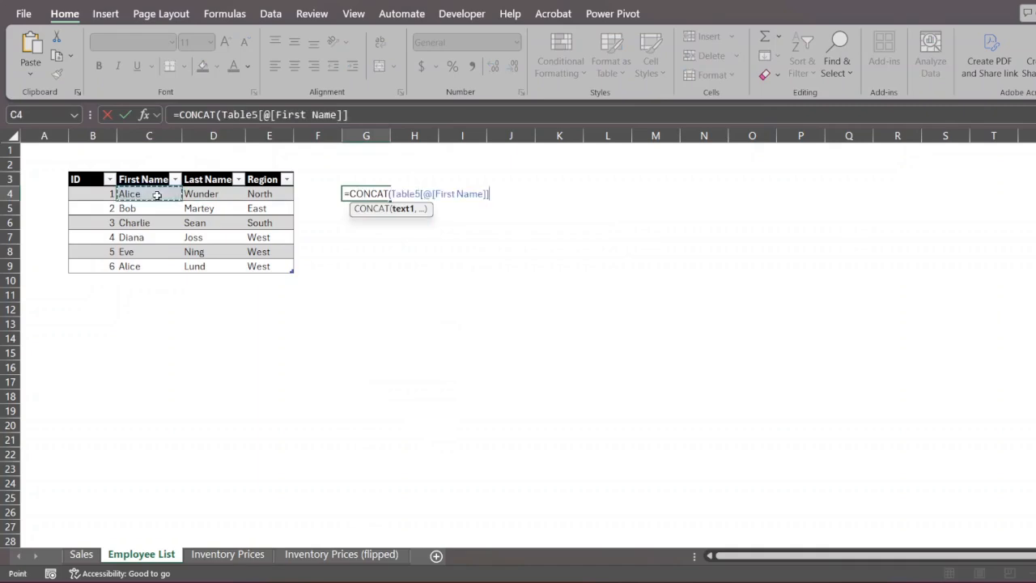
pyautogui.write(',')
pyautogui.click(203, 194)
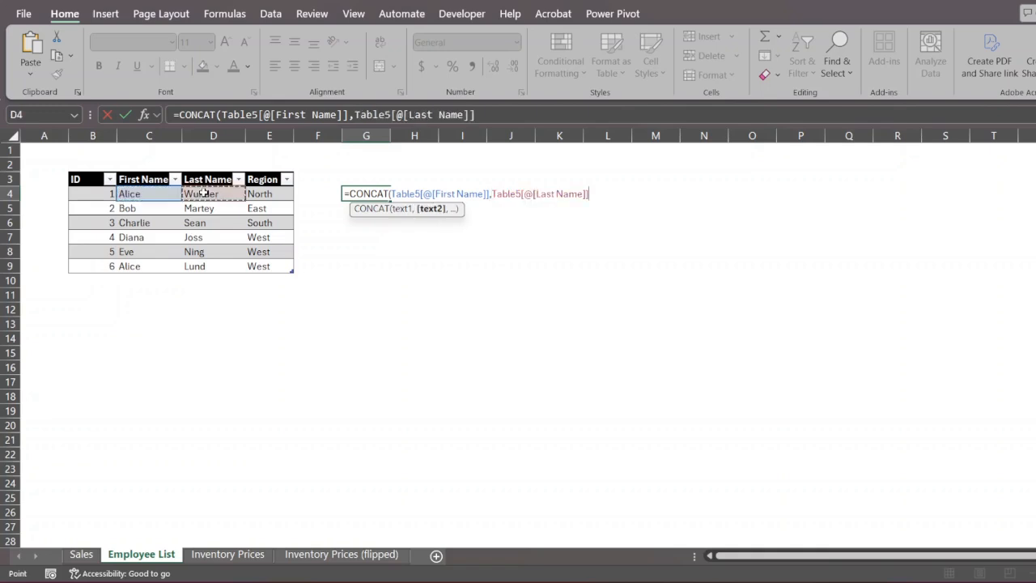
pyautogui.press('Return')
pyautogui.click(408, 232)
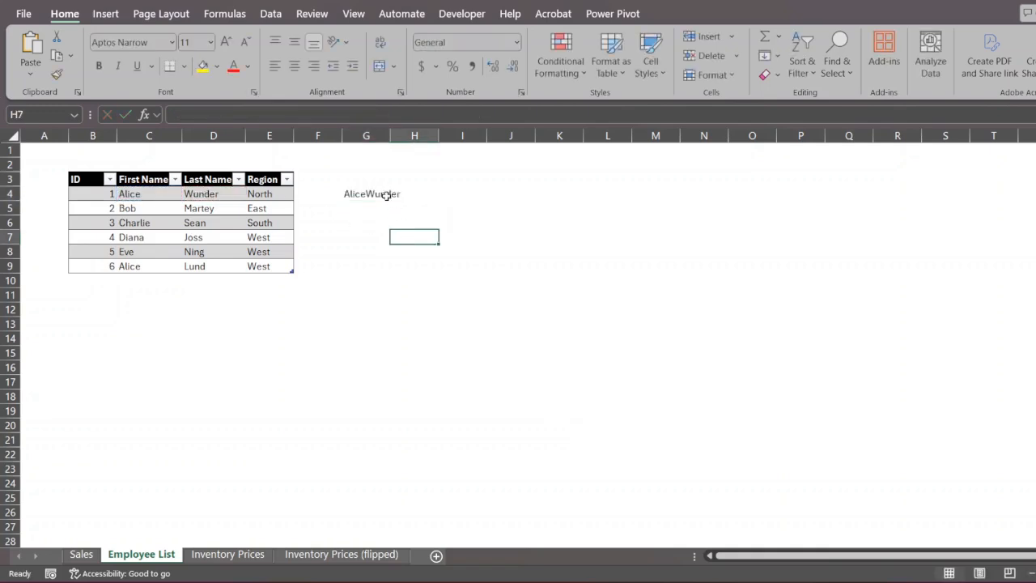
pyautogui.click(379, 189)
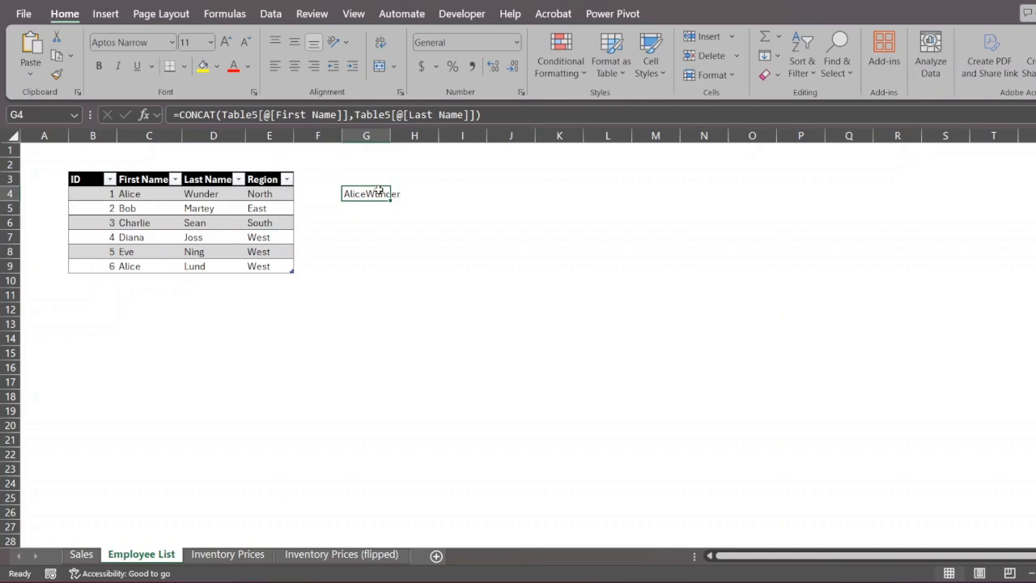
# Add a " " separator between the first- and last-name arguments in G4's CONCAT formula.
pyautogui.click(355, 115)
pyautogui.write(',')
pyautogui.press('Left')
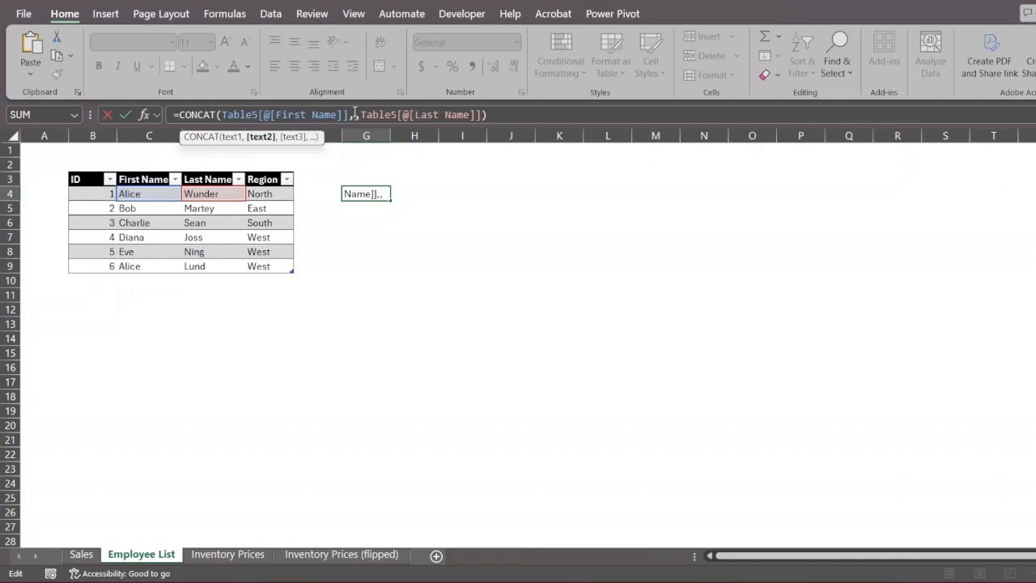
pyautogui.write('"')
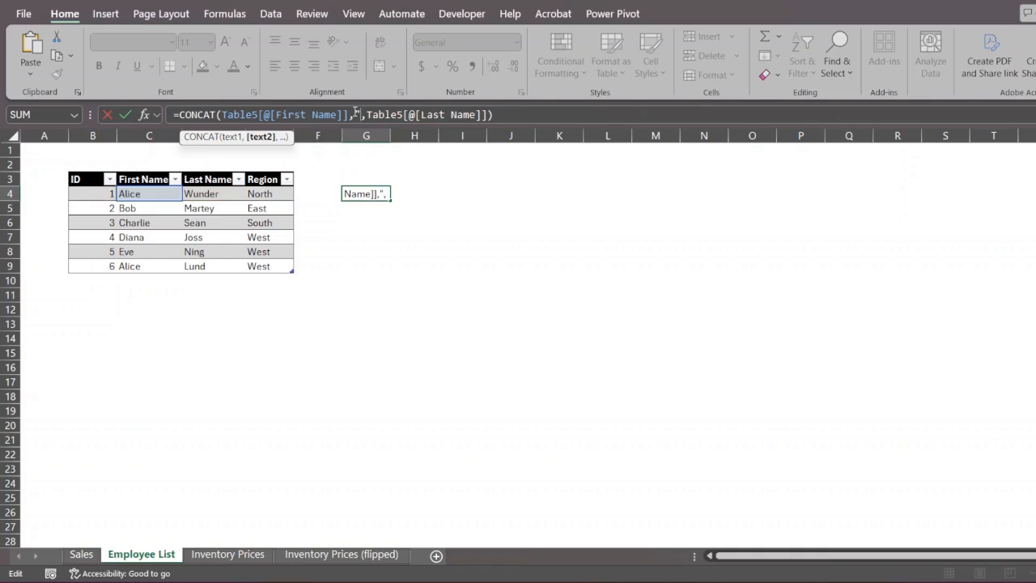
pyautogui.write(' "')
pyautogui.press('Return')
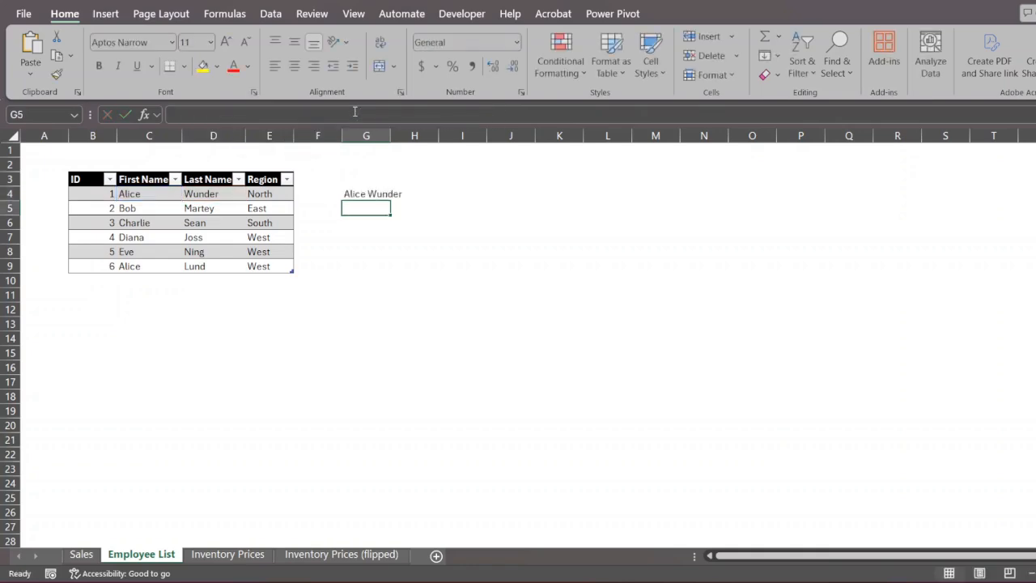
# Fill the full-name formula down G4:G9 for all six employees.
pyautogui.click(356, 193)
pyautogui.moveTo(389, 200); pyautogui.dragTo(380, 274)
pyautogui.click(490, 225)
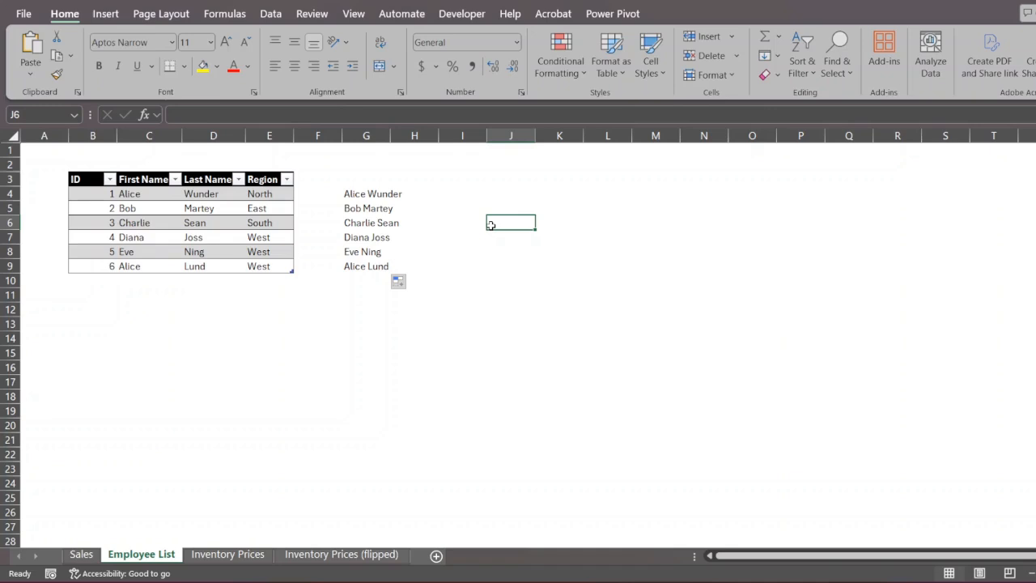
pyautogui.click(94, 198)
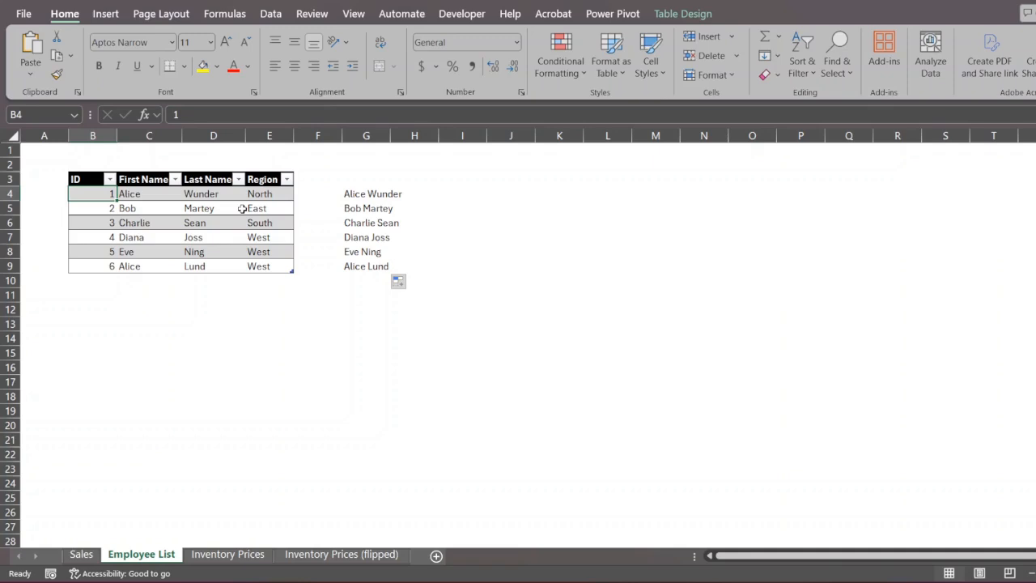
# Join each employee's whole table row with CONCAT in H4 and fill it down to H9.
pyautogui.click(427, 206)
pyautogui.press('Up')
pyautogui.write('=con')
pyautogui.press('Tab')
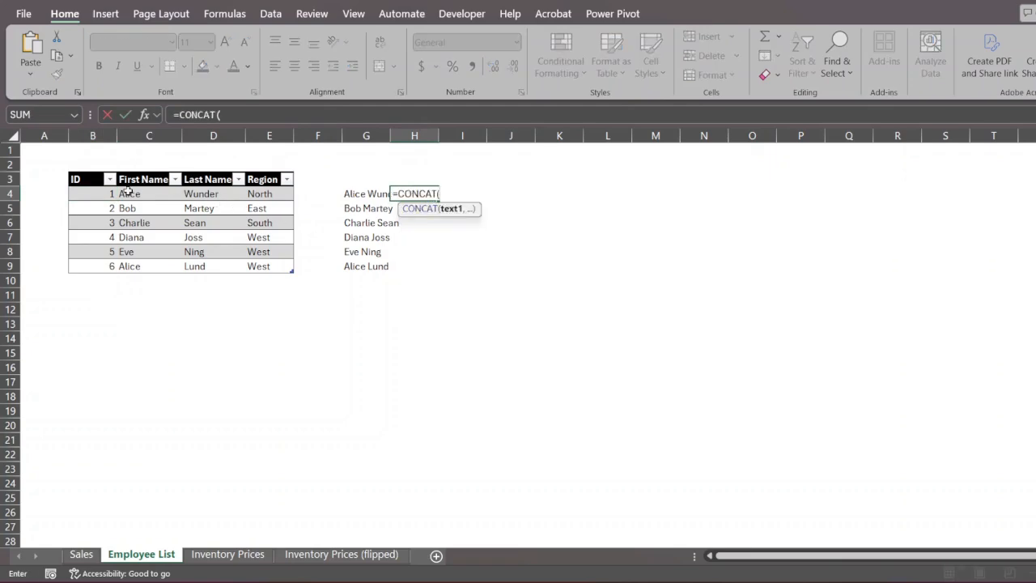
pyautogui.moveTo(107, 194); pyautogui.dragTo(275, 190)
pyautogui.press('Return')
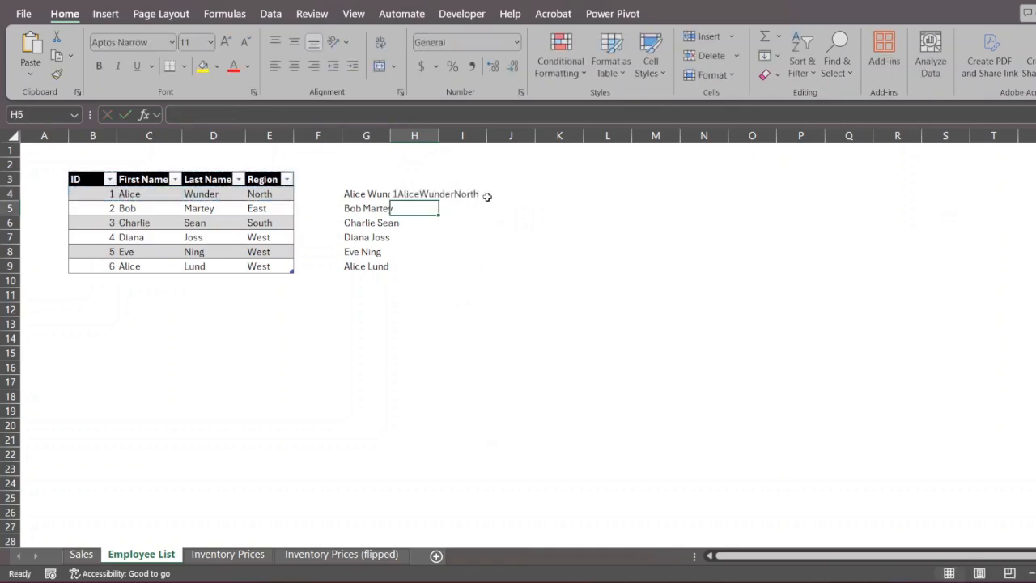
pyautogui.click(422, 195)
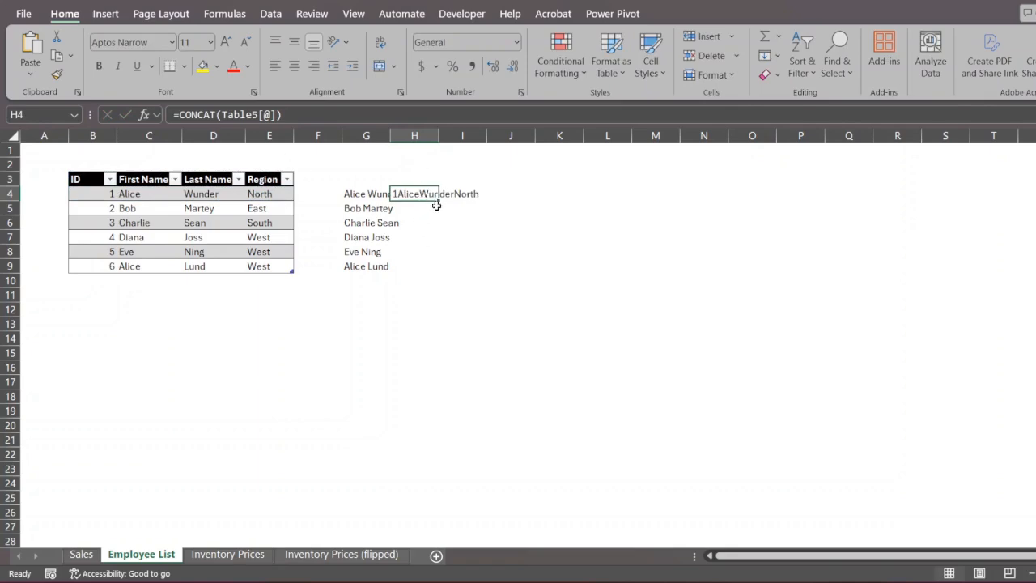
pyautogui.moveTo(439, 200); pyautogui.dragTo(419, 275)
# Count duplicates with =COUNTIF($H$4:$H$9,H4) in I4:I9, then select the helper cells.
pyautogui.click(471, 194)
pyautogui.write('=countif')
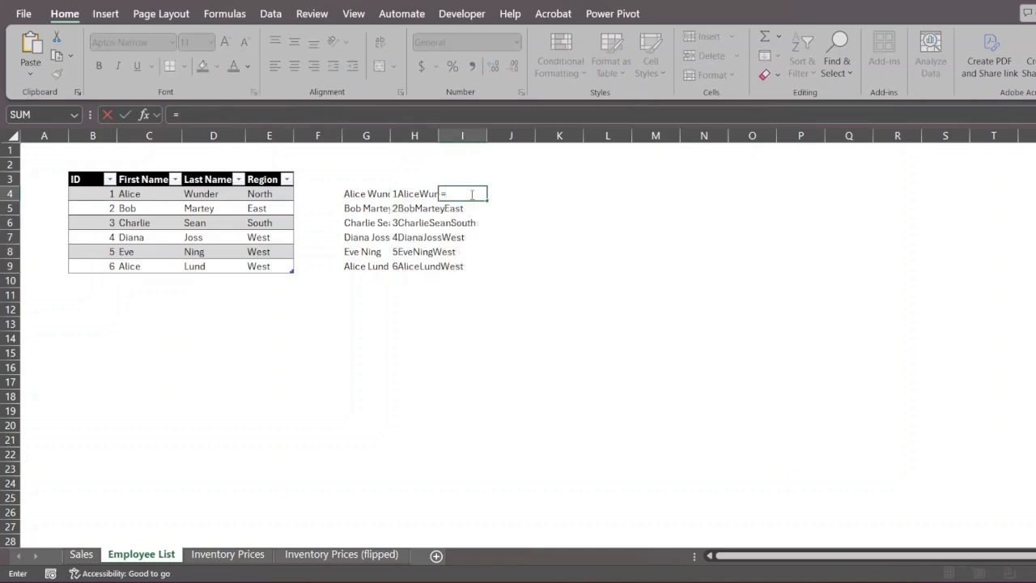
pyautogui.press('Tab')
pyautogui.press('Left')
pyautogui.hotkey('ctrl', 'shift', 'Down')
pyautogui.press('F4')
pyautogui.write(',')
pyautogui.press('Left')
pyautogui.press('Return')
pyautogui.click(470, 194)
pyautogui.moveTo(487, 201); pyautogui.dragTo(488, 277)
pyautogui.click(551, 236)
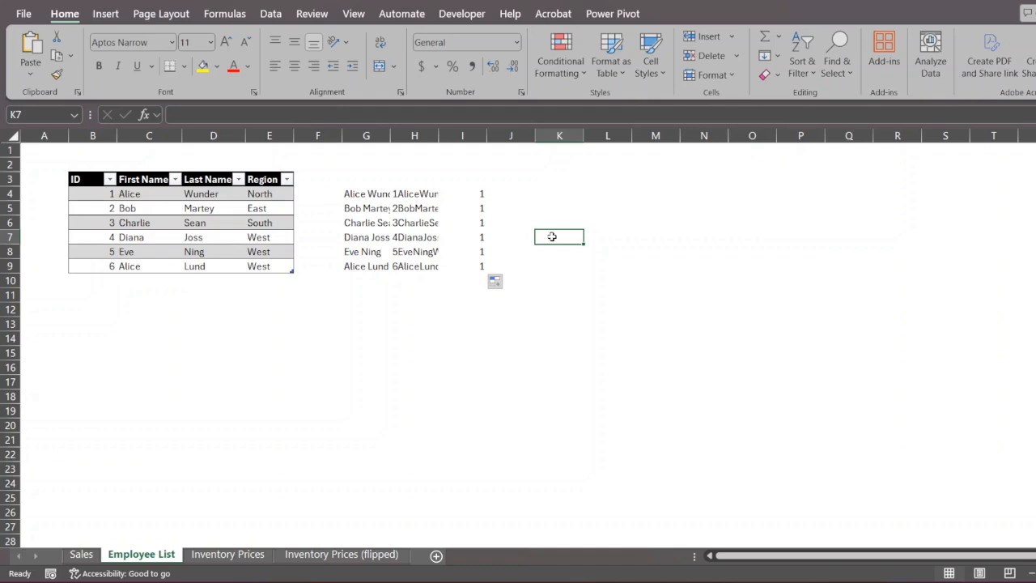
pyautogui.moveTo(495, 193); pyautogui.dragTo(403, 269)
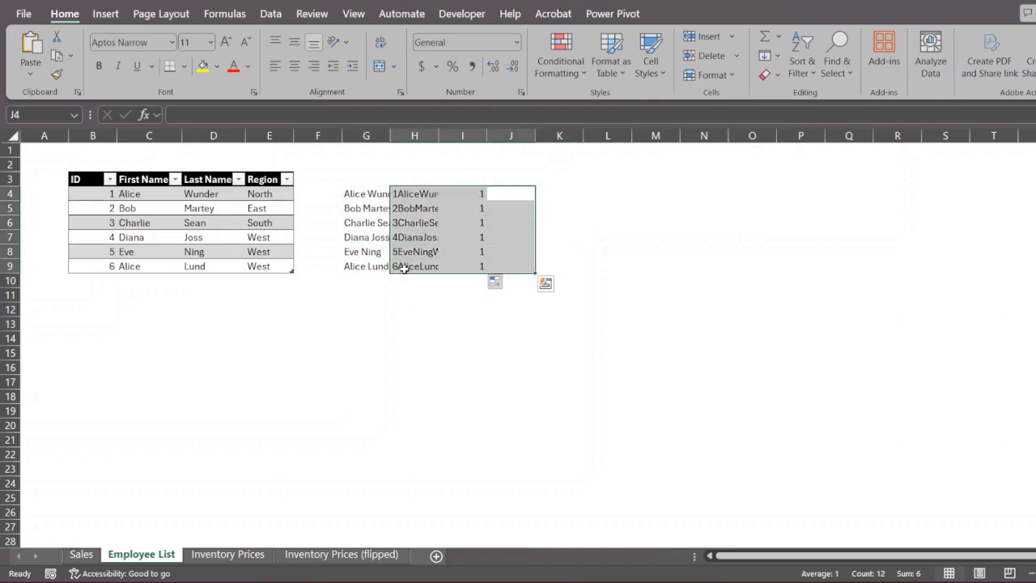
# Clear helper columns H and I, check G4's CONCAT formula, and show the Data tab.
pyautogui.press('Delete')
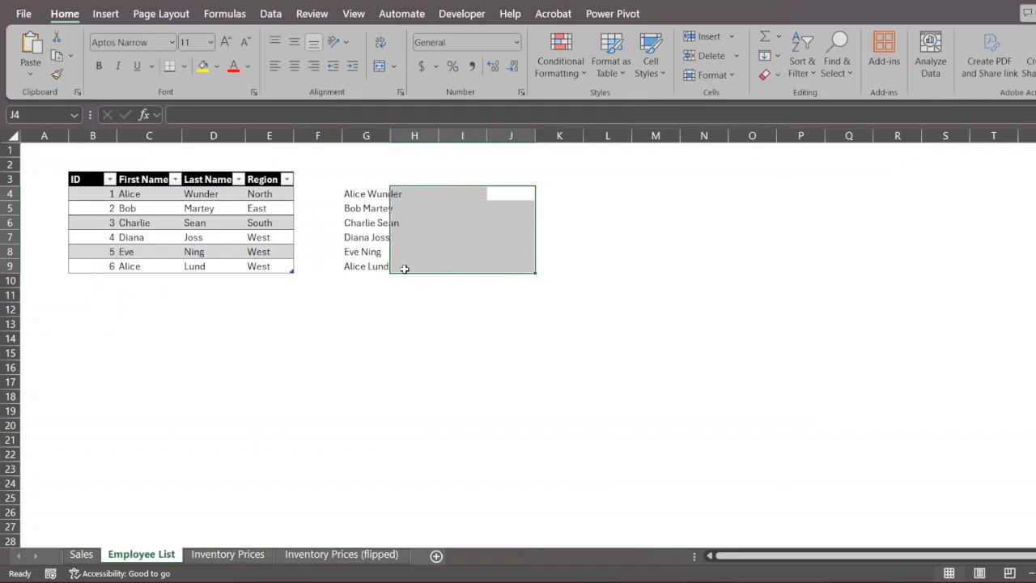
pyautogui.click(364, 197)
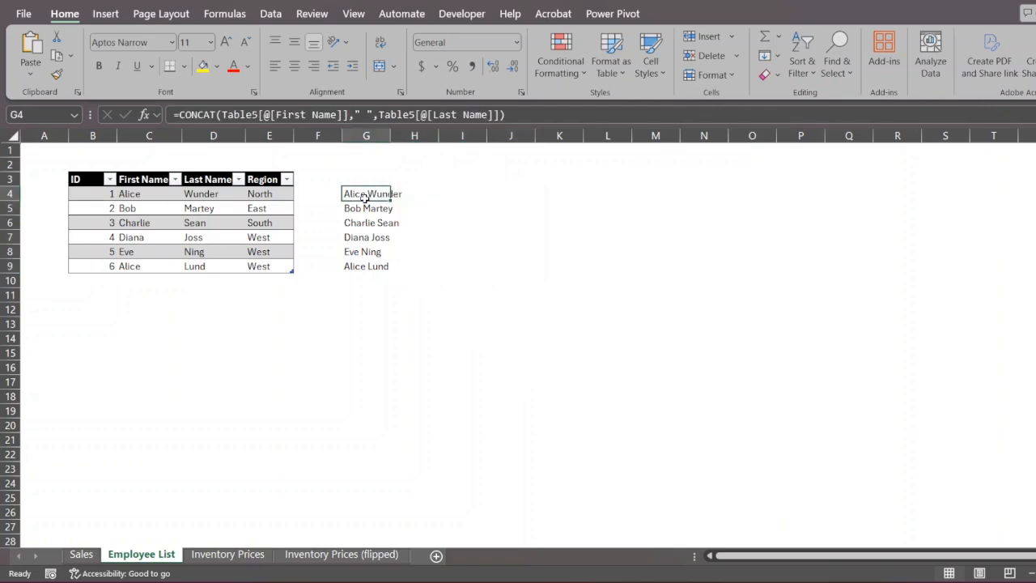
pyautogui.click(364, 172)
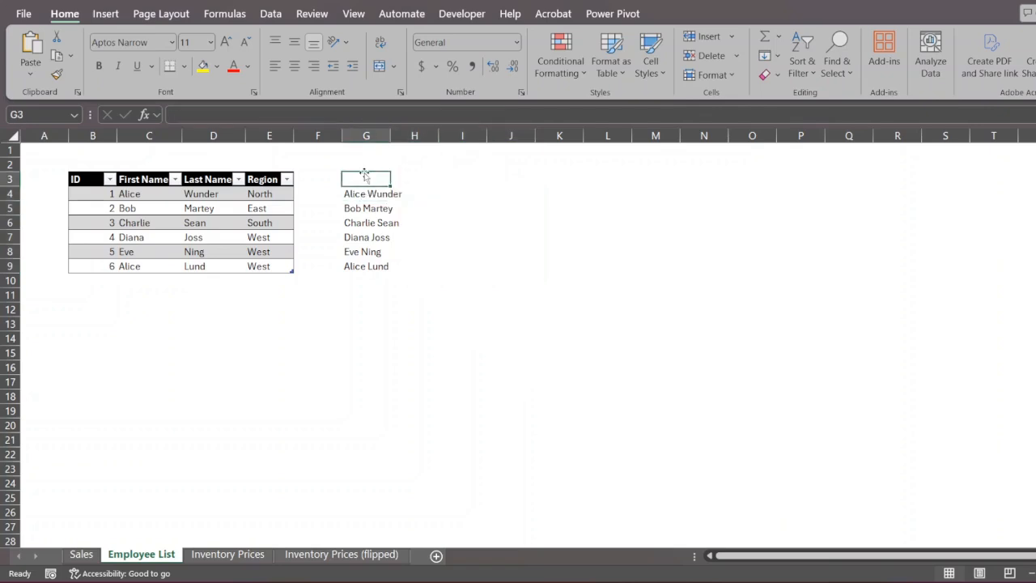
pyautogui.click(405, 174)
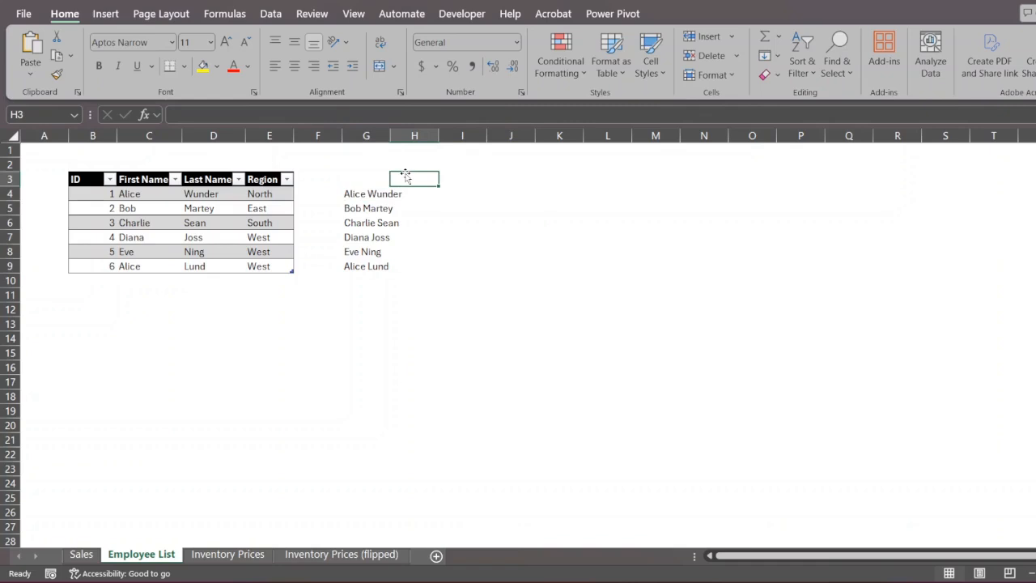
pyautogui.click(405, 174)
pyautogui.click(270, 13)
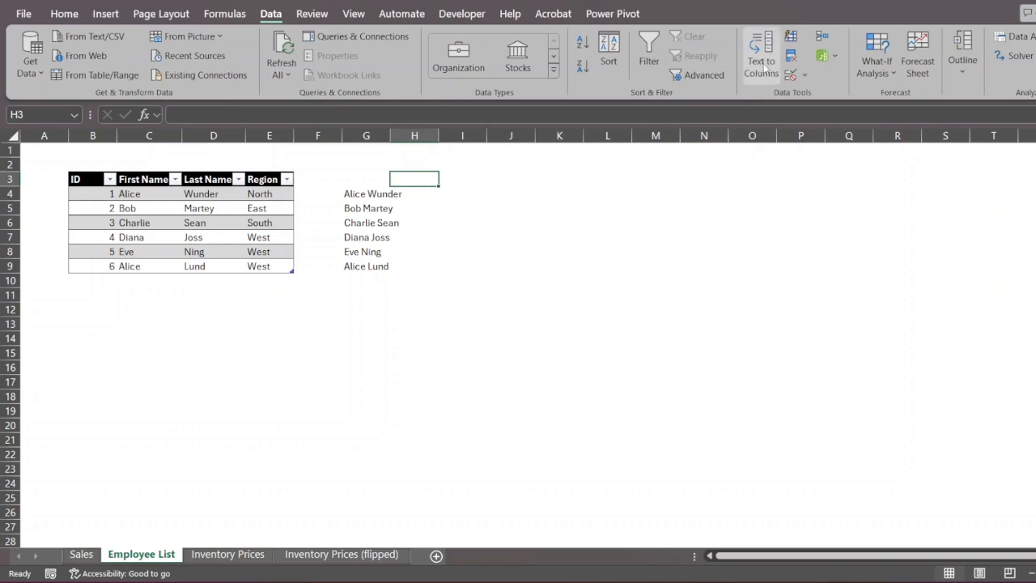
pyautogui.click(555, 251)
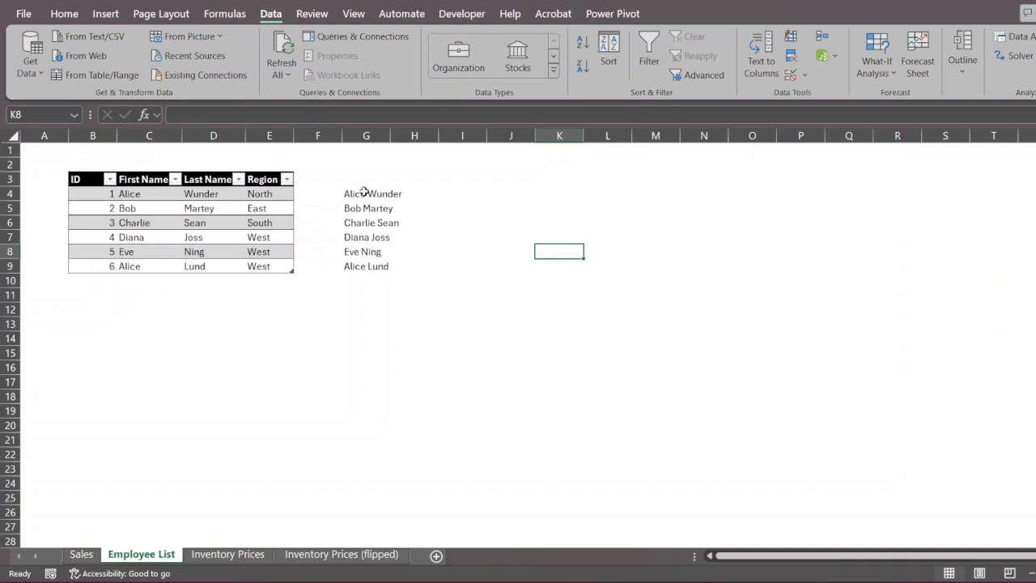
# Convert the full names in G4:G9 to plain values.
pyautogui.moveTo(364, 192); pyautogui.dragTo(364, 272)
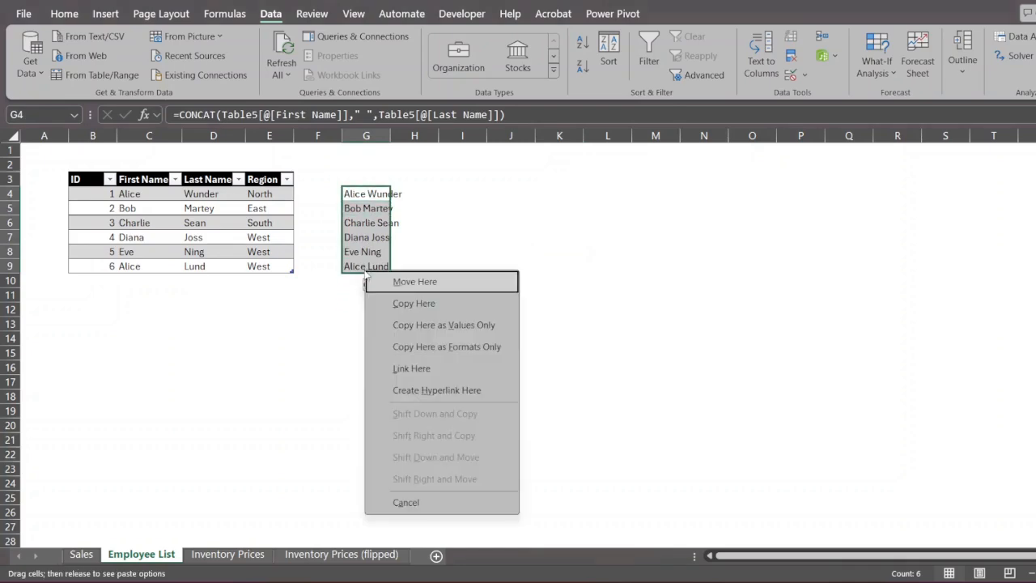
pyautogui.click(420, 323)
pyautogui.click(508, 268)
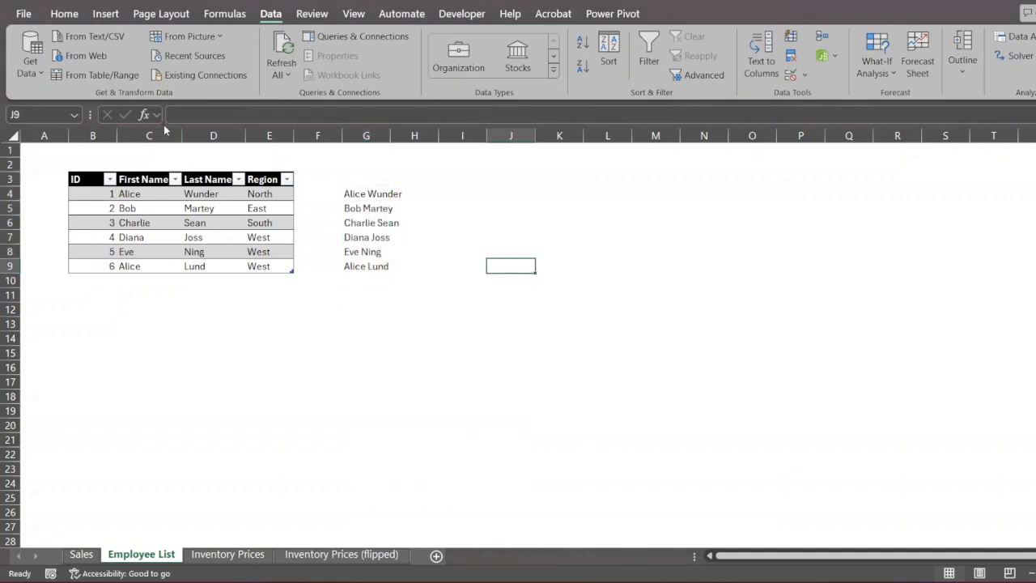
# Delete the First Name and Last Name columns, then select the shifted full names in E4:E9.
pyautogui.moveTo(161, 135); pyautogui.dragTo(189, 135)
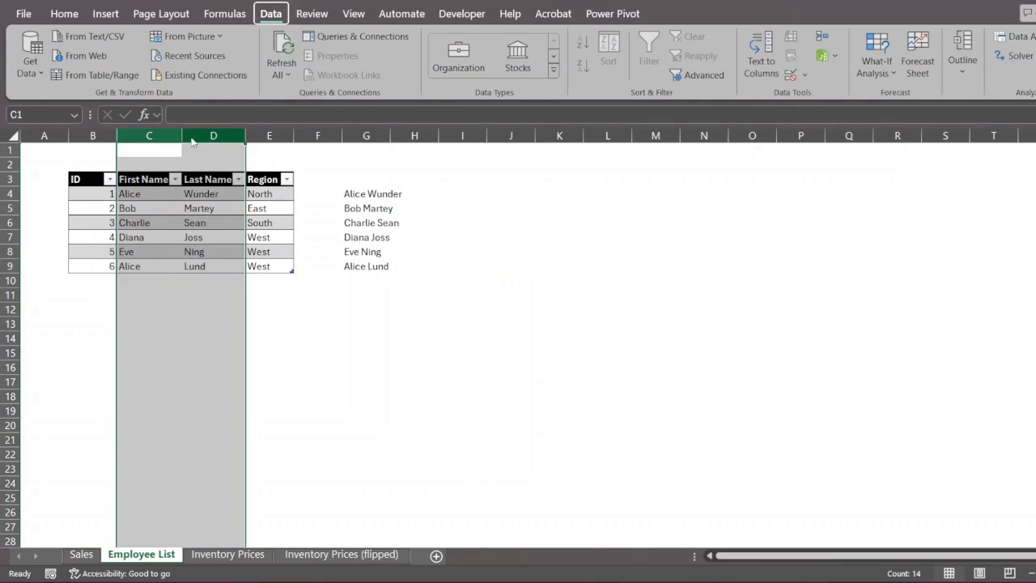
pyautogui.hotkey('alt', 'h')
pyautogui.press('d')
pyautogui.press('c')
pyautogui.click(396, 222)
pyautogui.moveTo(225, 195); pyautogui.dragTo(240, 265)
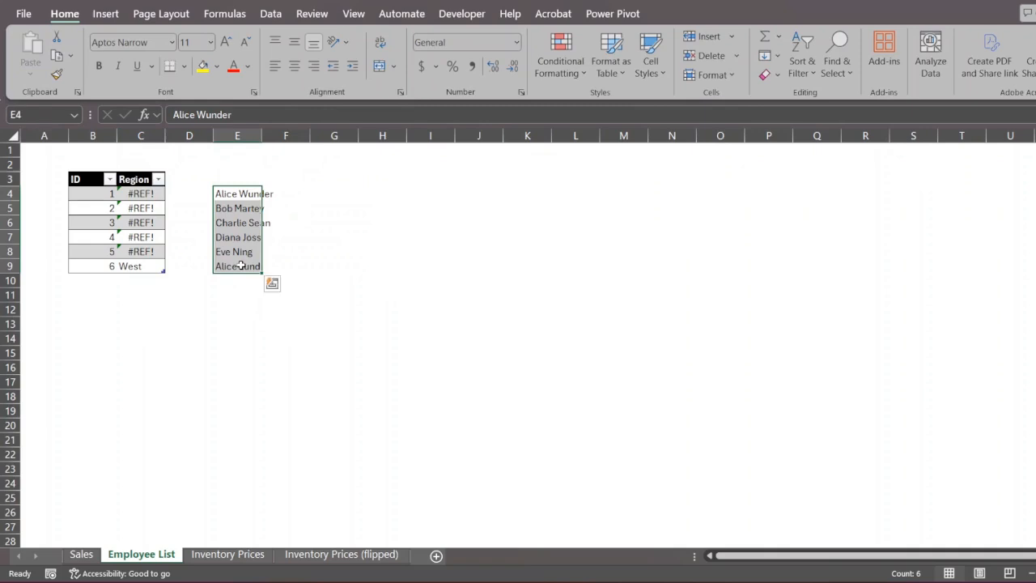
pyautogui.click(289, 226)
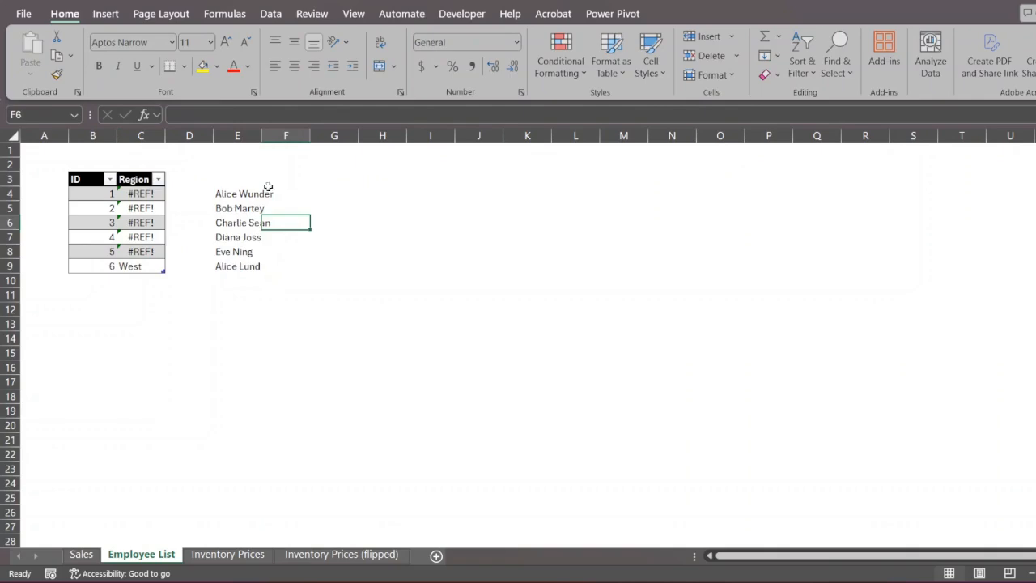
pyautogui.click(289, 195)
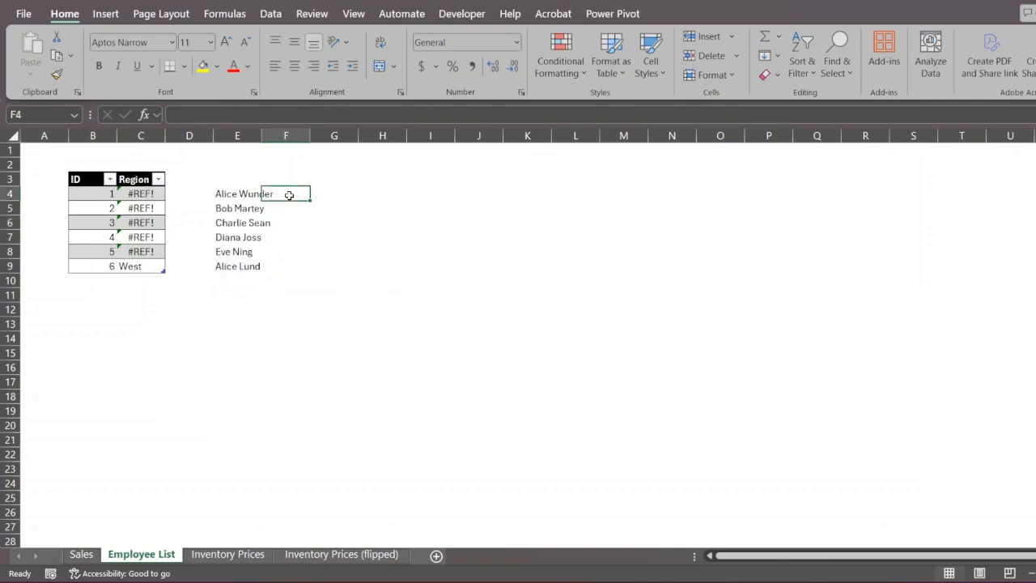
pyautogui.write('Alex')
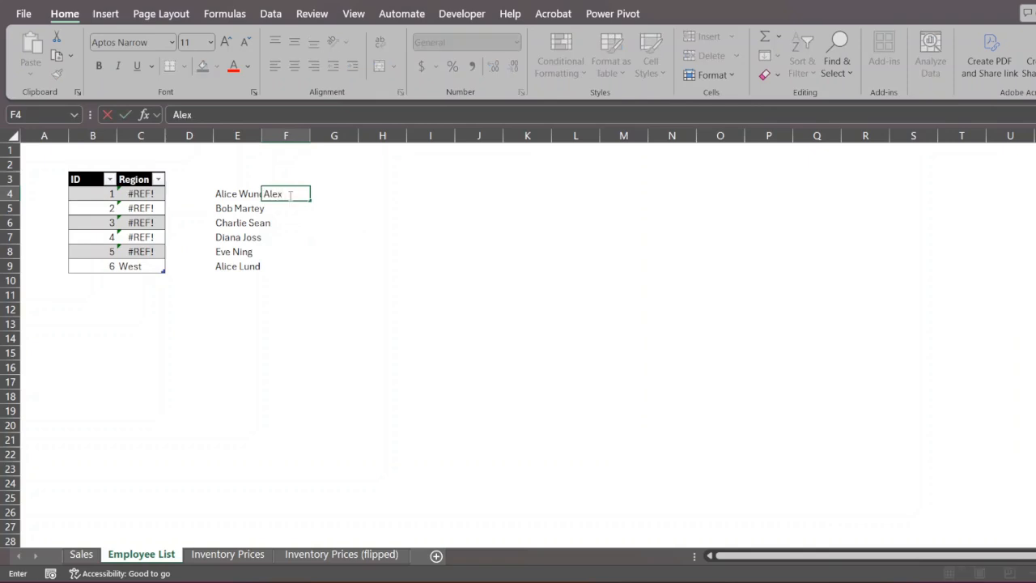
pyautogui.press('Right')
pyautogui.write('Wunder')
pyautogui.press('Return')
pyautogui.press('Up')
pyautogui.press('Delete')
pyautogui.click(289, 195)
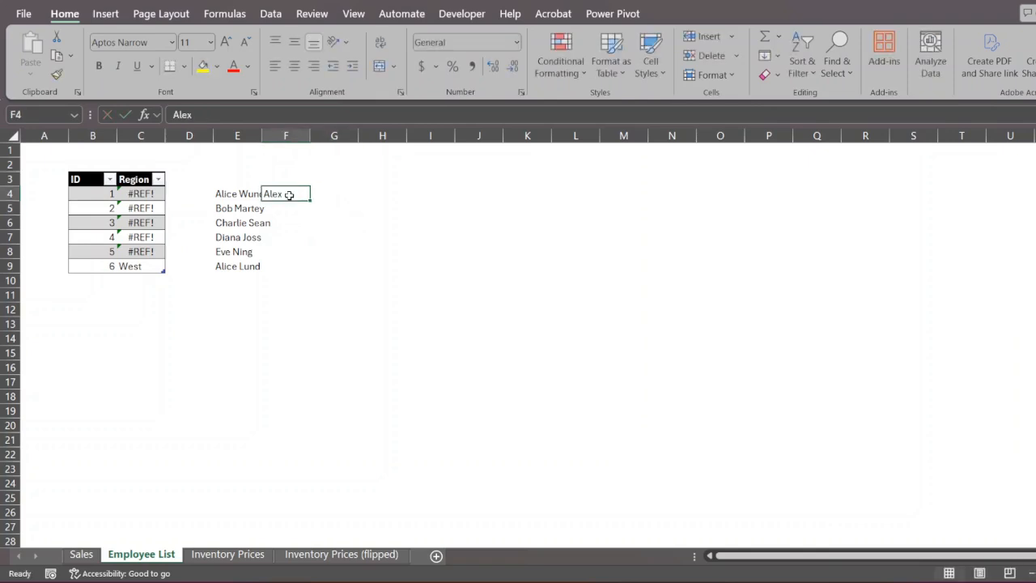
pyautogui.press('BackSpace')
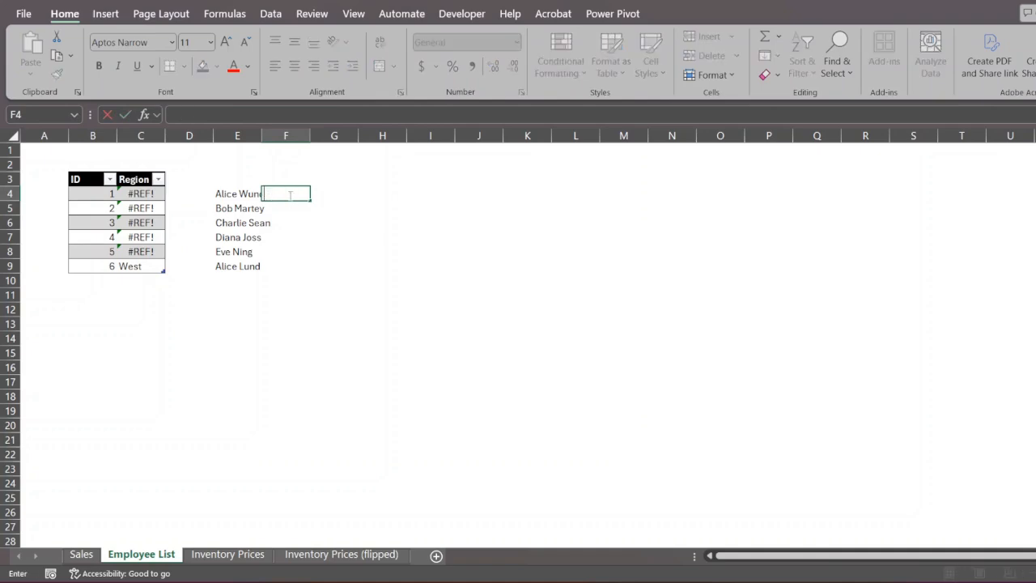
pyautogui.write('A')
pyautogui.press('BackSpace')
pyautogui.write('Alice')
pyautogui.press('Return')
pyautogui.write('Bob')
pyautogui.press('Return')
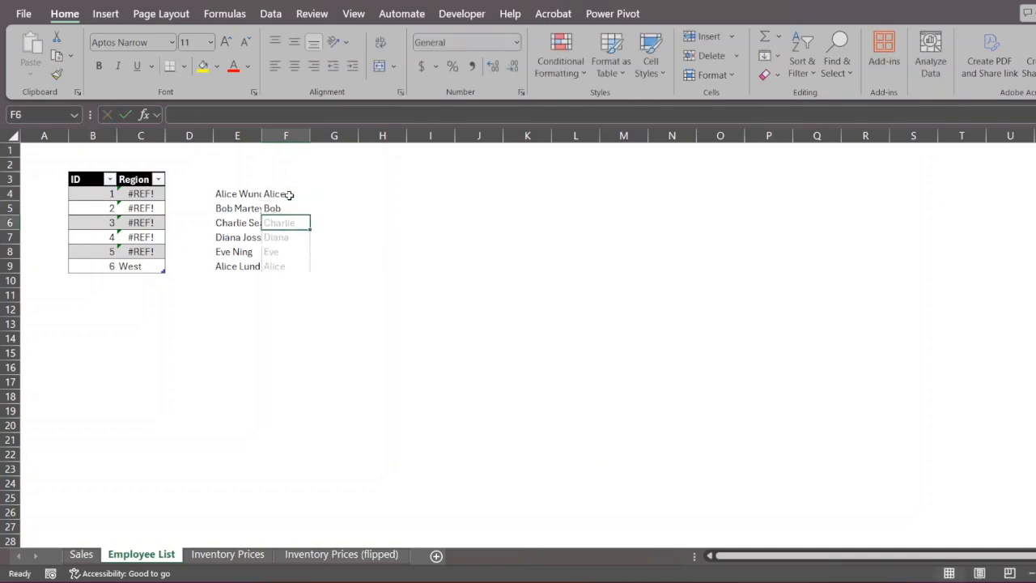
pyautogui.press('Up')
pyautogui.press('Up')
pyautogui.hotkey('shift', 'Down')
pyautogui.hotkey('shift', 'Down')
pyautogui.hotkey('shift', 'Down')
pyautogui.hotkey('shift', 'Down')
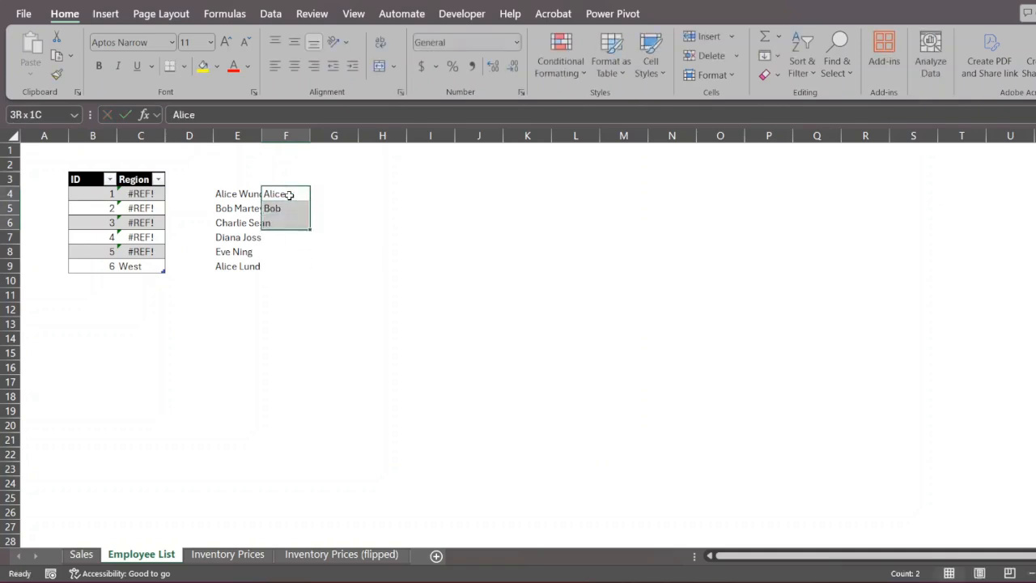
pyautogui.hotkey('shift', 'Down')
pyautogui.hotkey('ctrl', 'e')
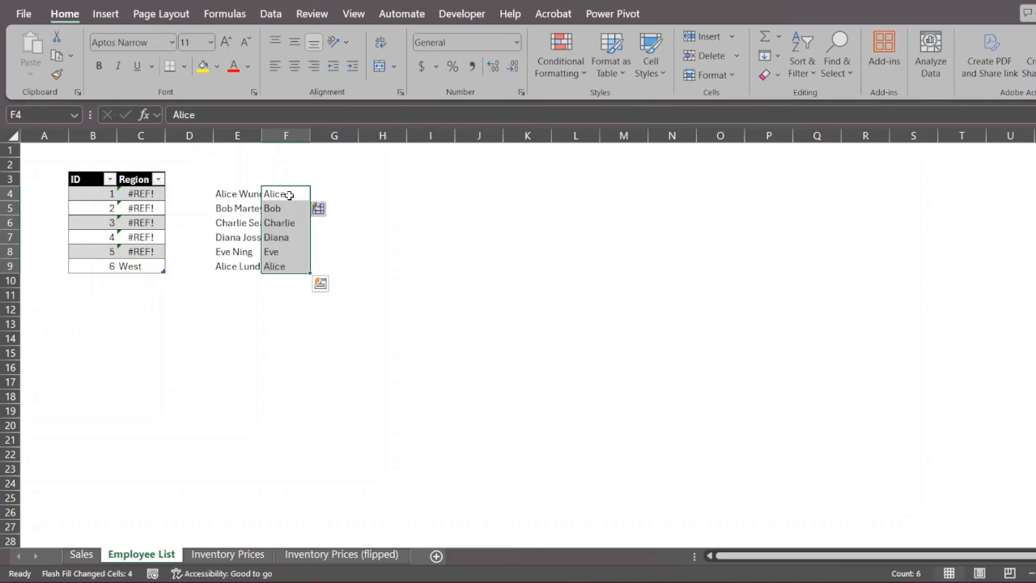
pyautogui.press('Delete')
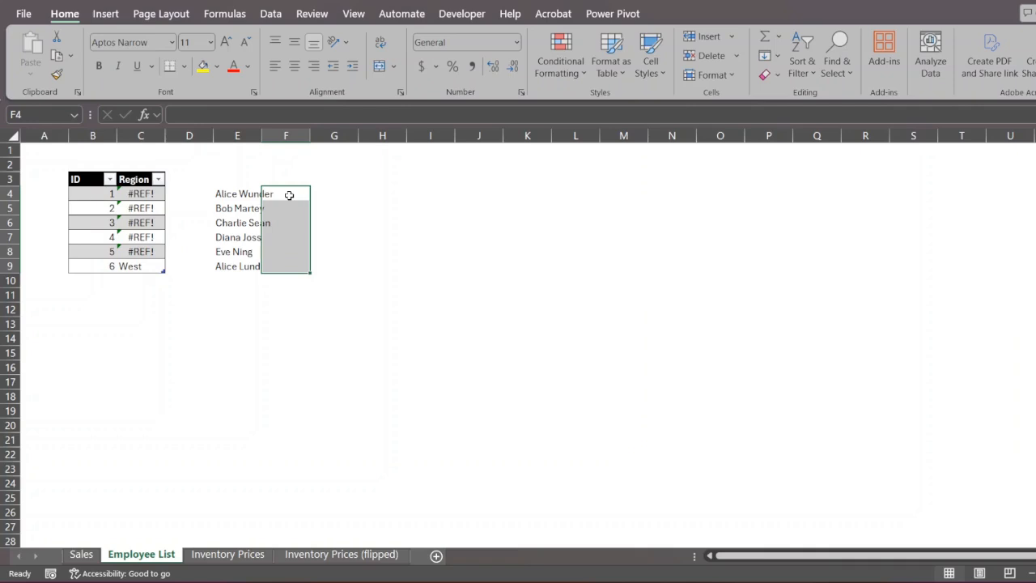
pyautogui.moveTo(243, 194); pyautogui.dragTo(246, 267)
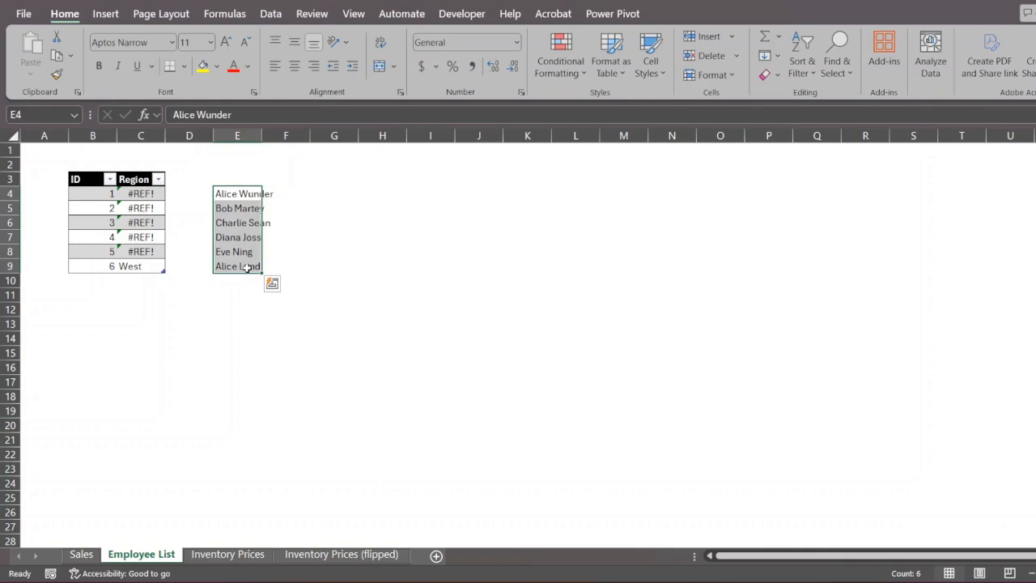
# Start Text to Columns on the full names as Delimited, splitting at spaces instead of tabs.
pyautogui.click(272, 20)
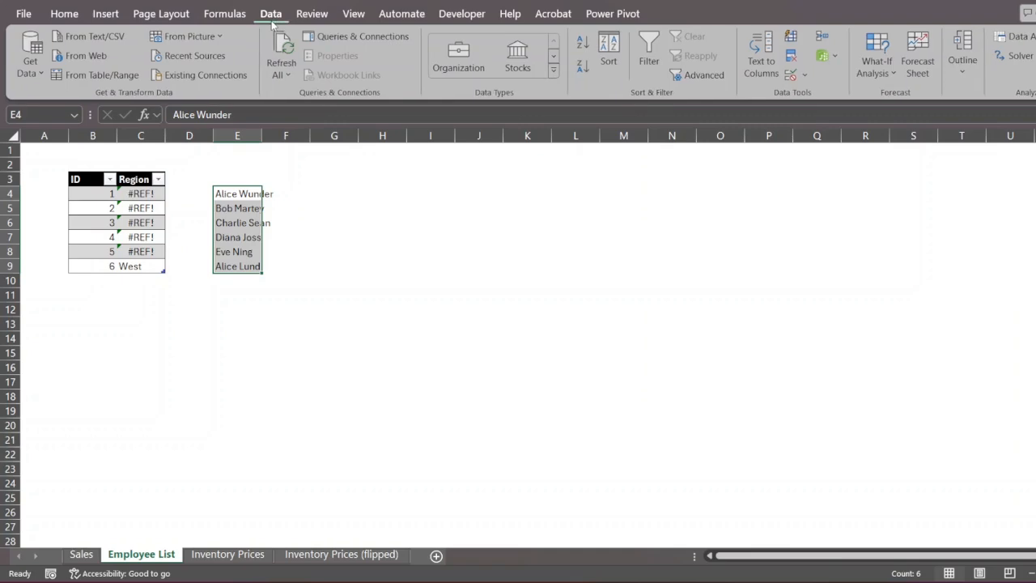
pyautogui.click(761, 50)
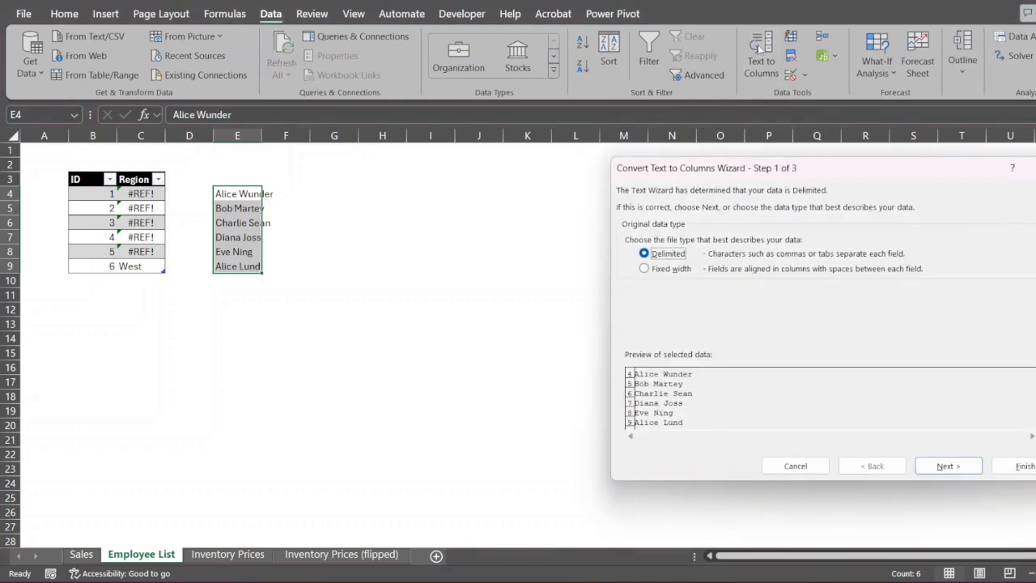
pyautogui.click(678, 275)
pyautogui.click(674, 256)
pyautogui.click(937, 464)
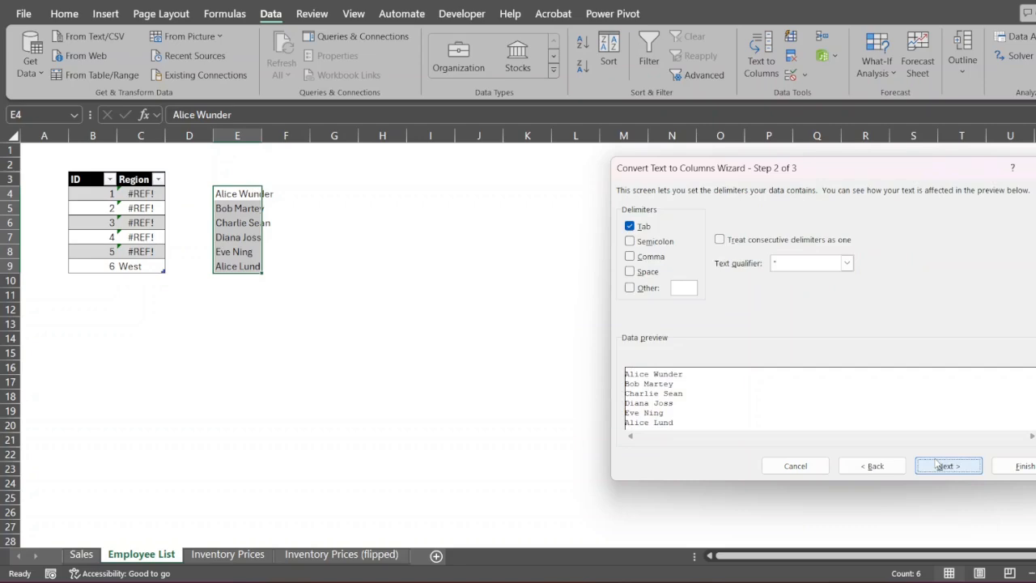
pyautogui.click(645, 273)
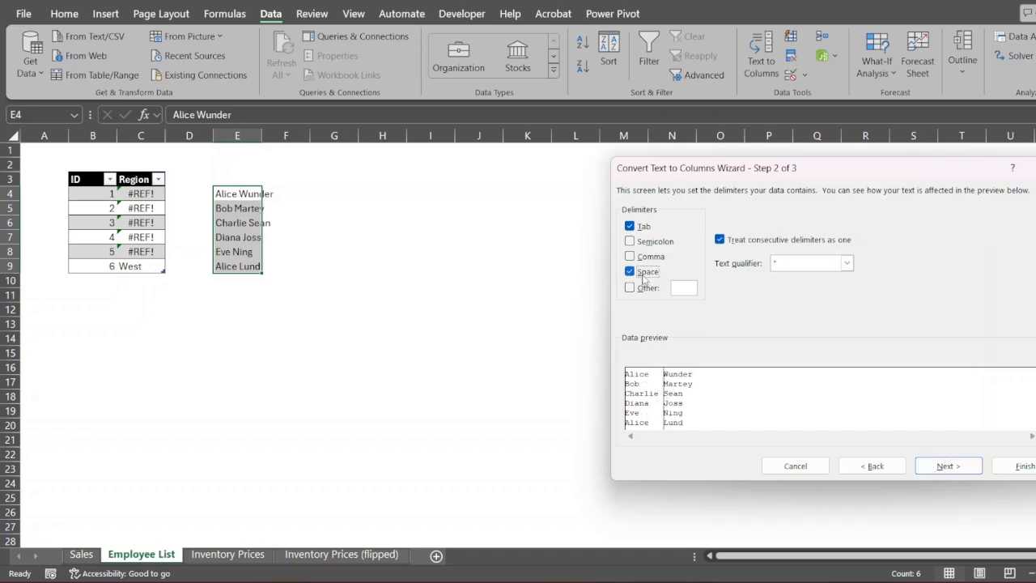
pyautogui.click(639, 228)
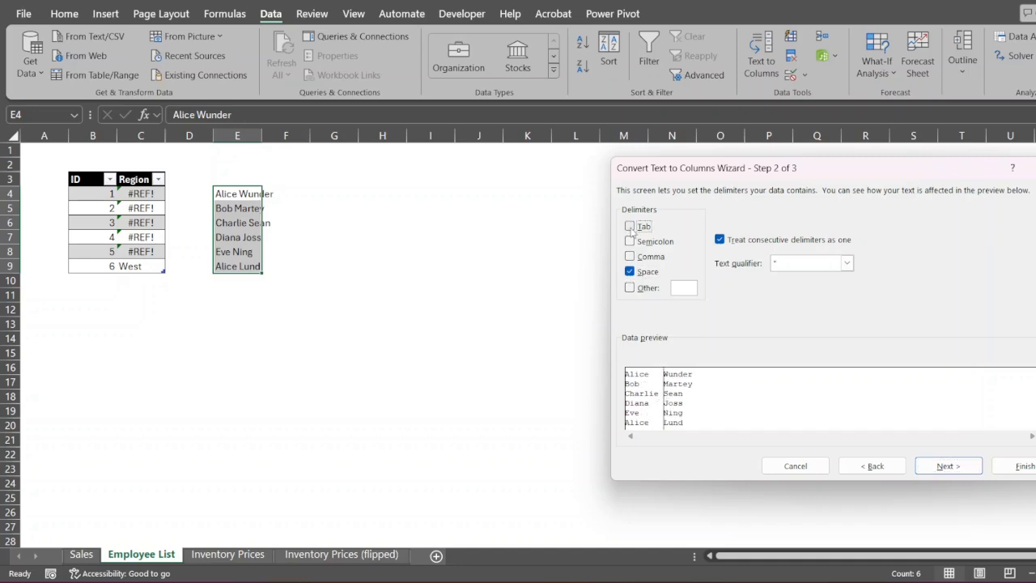
pyautogui.click(935, 468)
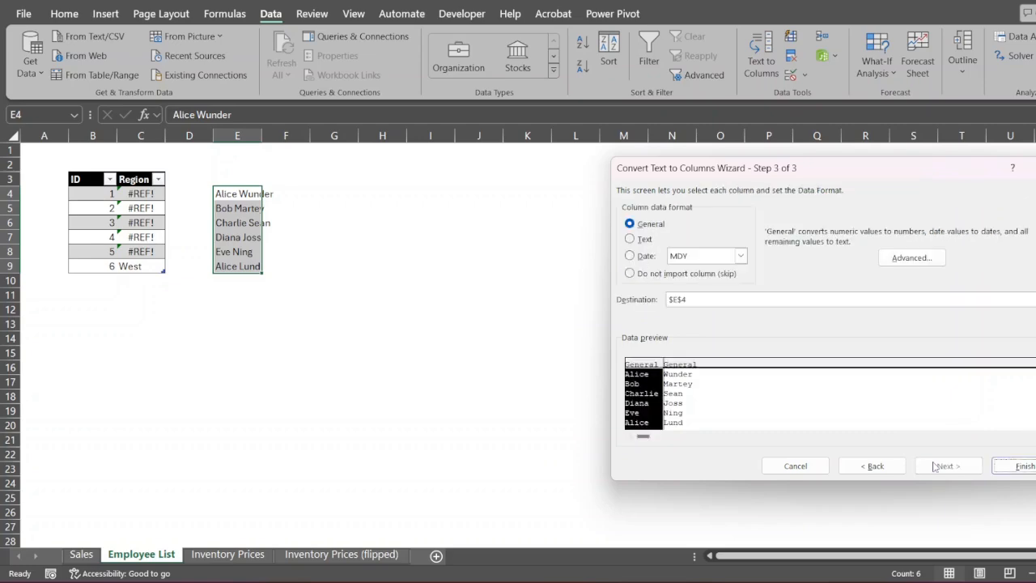
# Keep both name columns as General and finish, putting first names in E4:E9 and surnames in F4:F9.
pyautogui.click(718, 394)
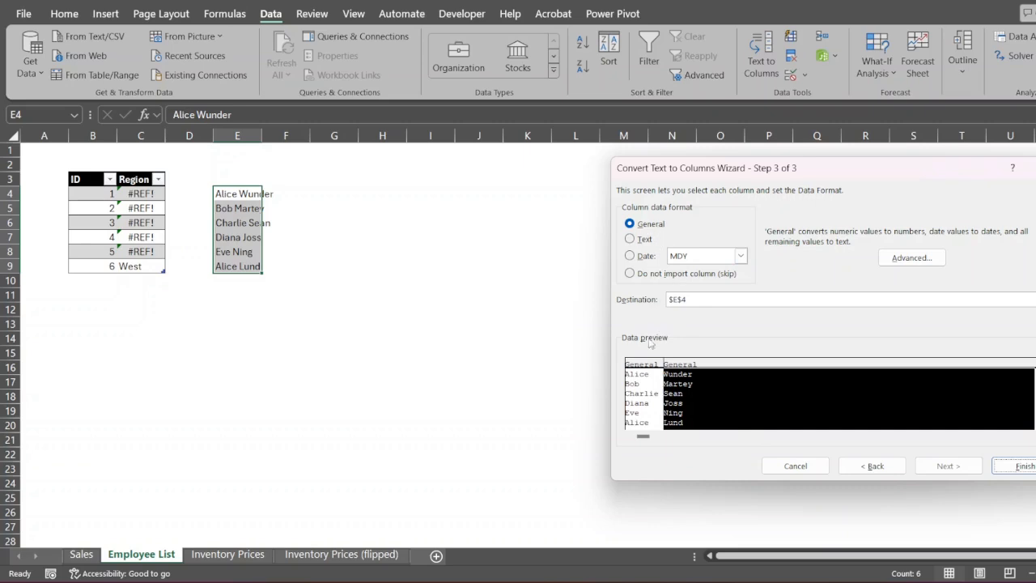
pyautogui.click(646, 381)
pyautogui.click(678, 385)
pyautogui.click(645, 387)
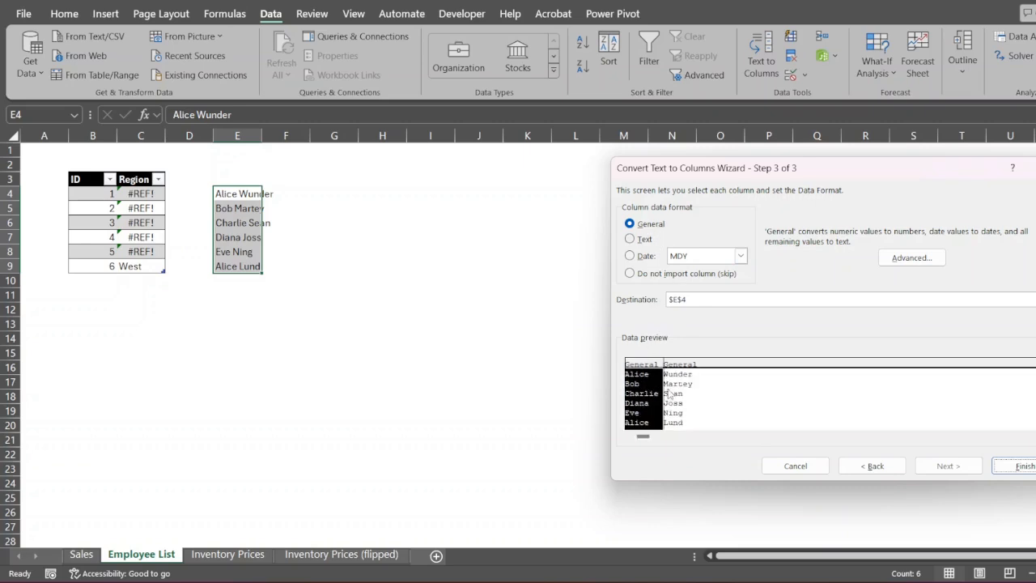
pyautogui.click(668, 393)
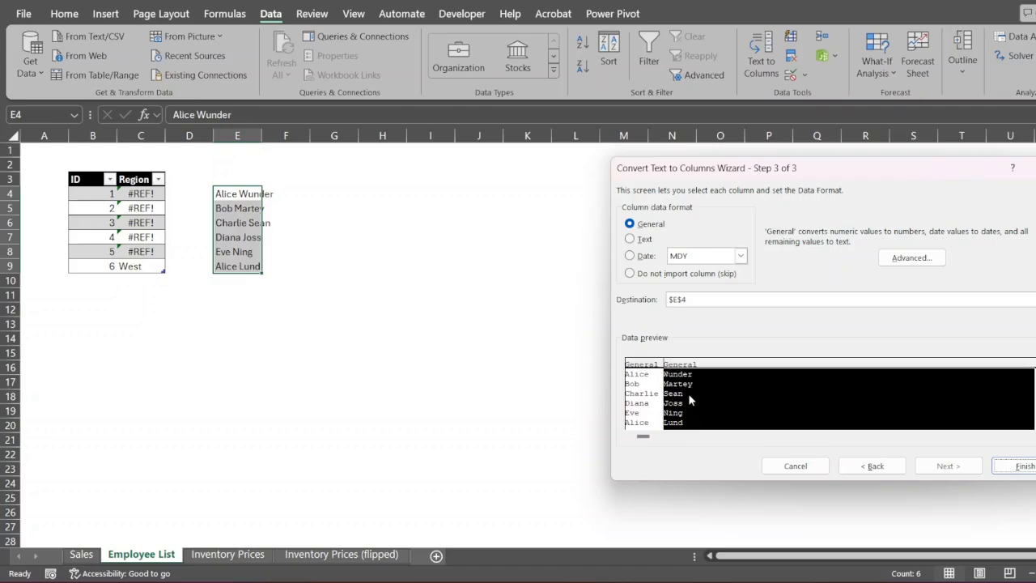
pyautogui.click(631, 273)
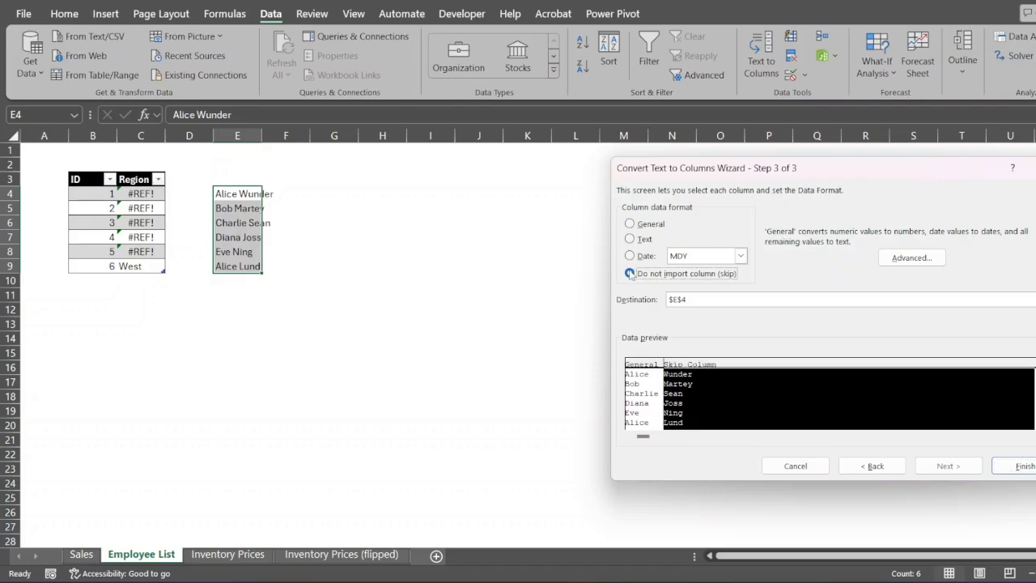
pyautogui.click(631, 224)
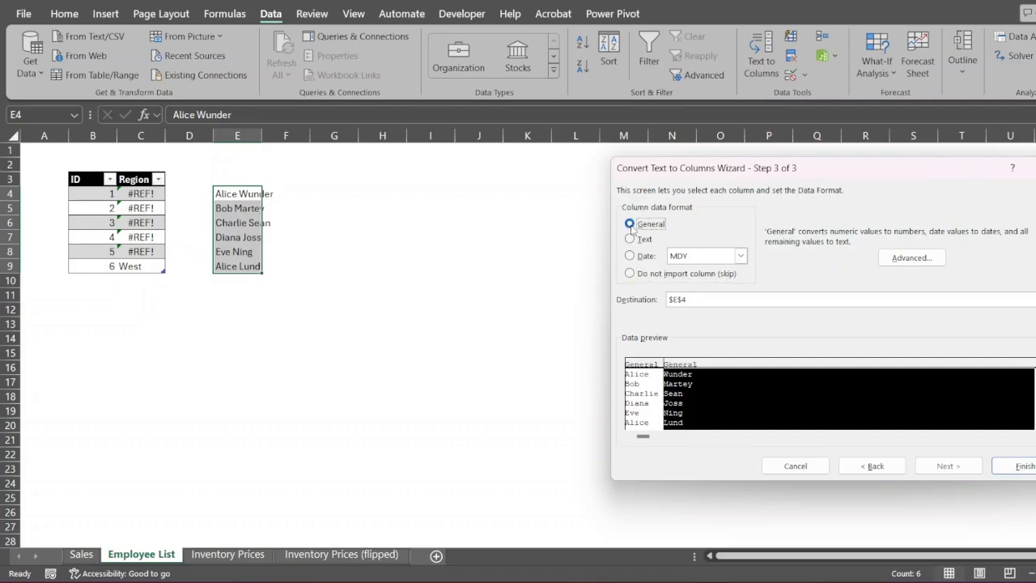
pyautogui.click(1012, 462)
pyautogui.click(469, 308)
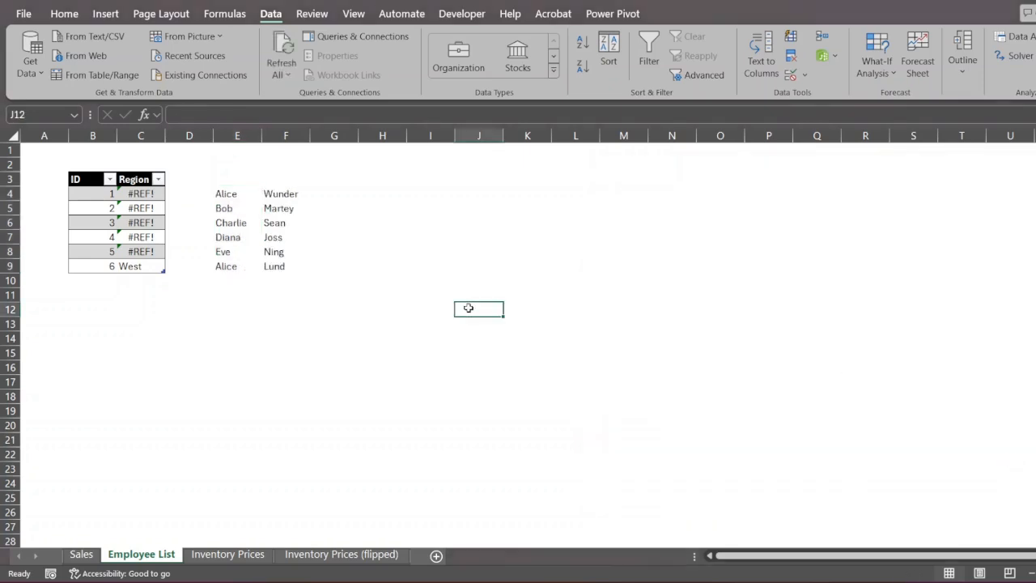
# Enter the headings 'First' in E3 and 'Last' in F3.
pyautogui.click(228, 191)
pyautogui.press('Right')
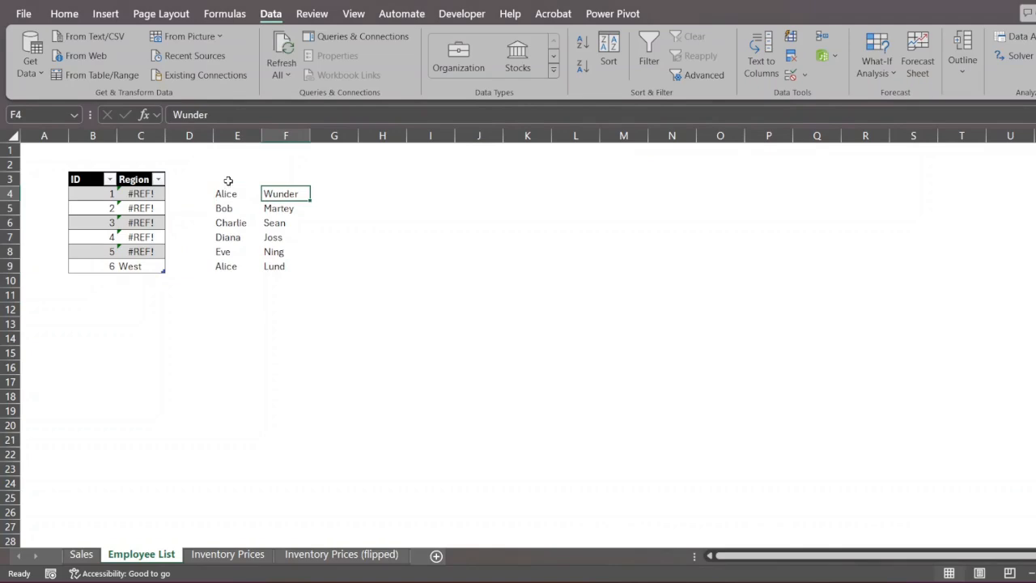
pyautogui.click(227, 180)
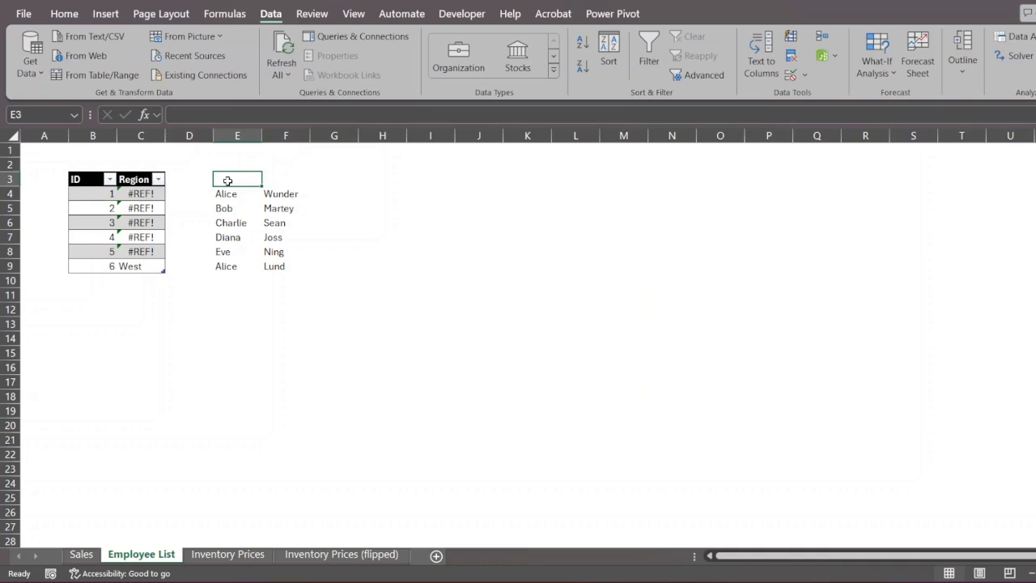
pyautogui.write('First')
pyautogui.press('Tab')
pyautogui.write('Last')
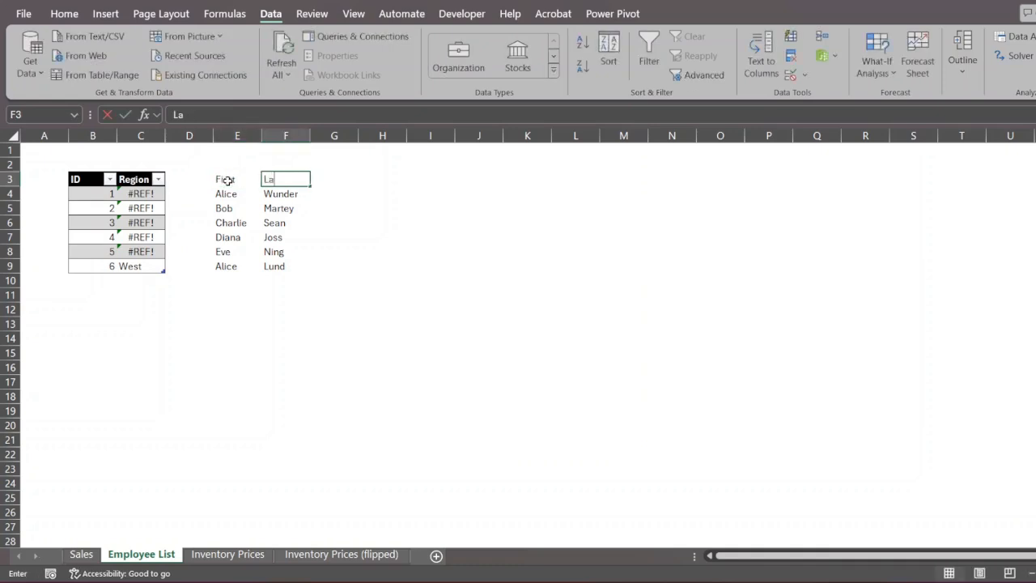
pyautogui.press('Return')
# Convert the name list E3:F9 into a table with headers.
pyautogui.click(227, 180)
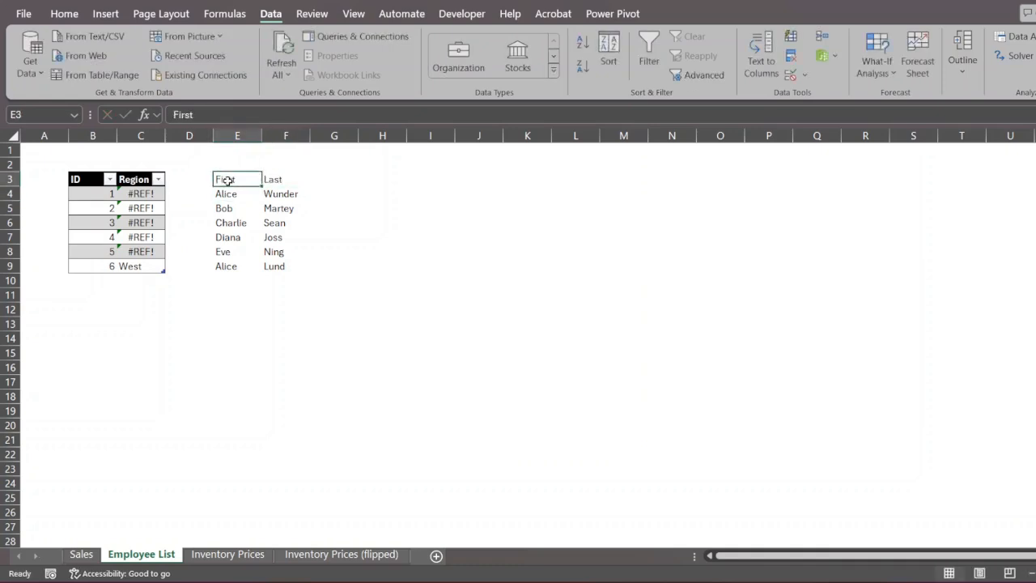
pyautogui.hotkey('ctrl', 'a')
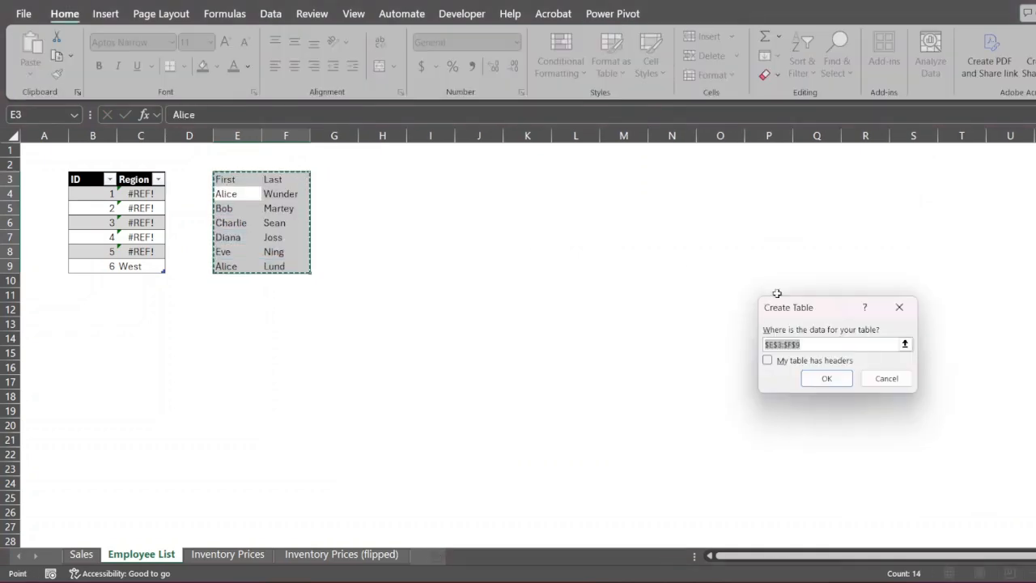
pyautogui.click(767, 361)
pyautogui.press('Return')
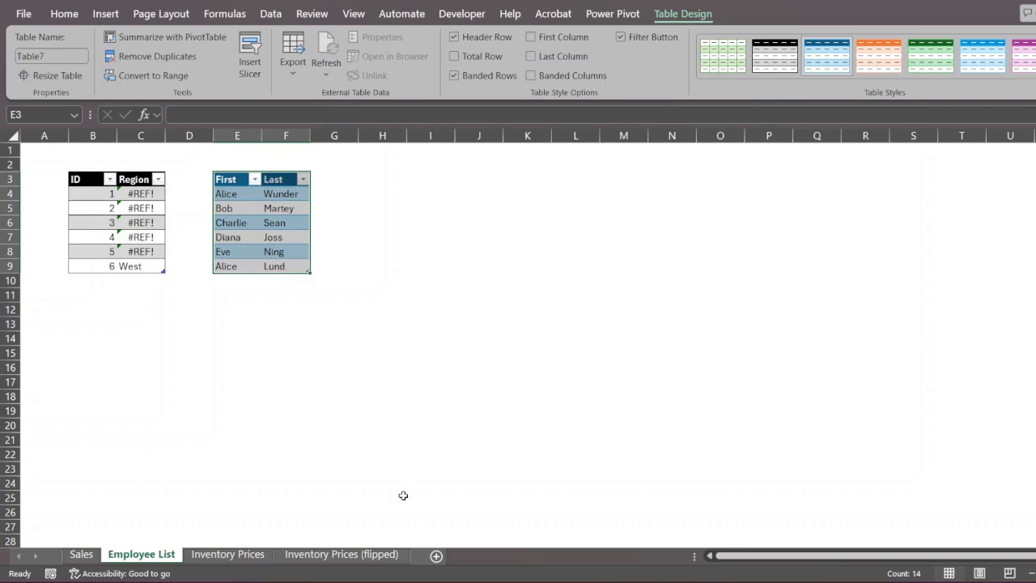
# Insert a PivotTable from the Sales sheet's table data onto a new worksheet, Sheet1.
pyautogui.click(92, 559)
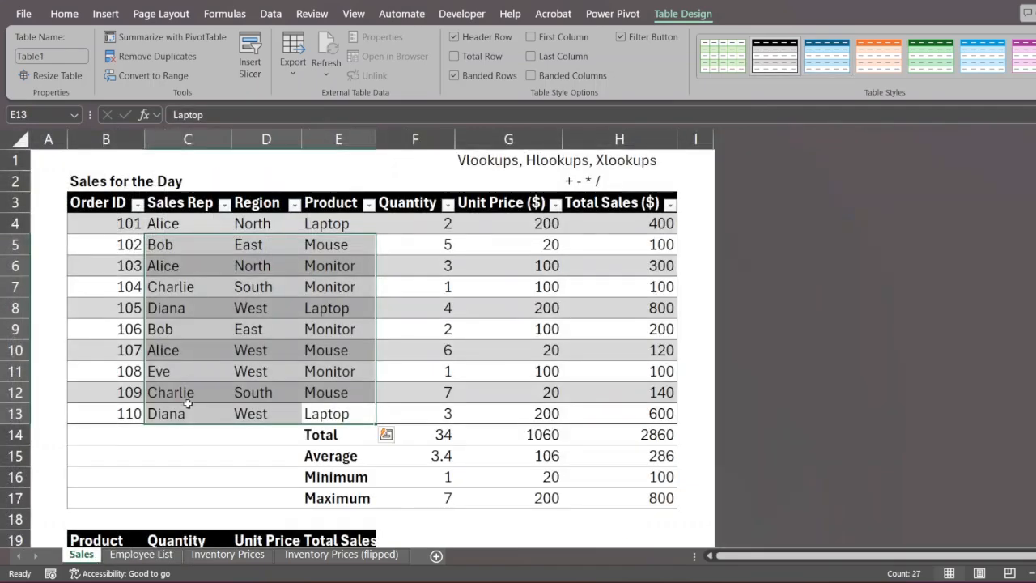
pyautogui.click(187, 398)
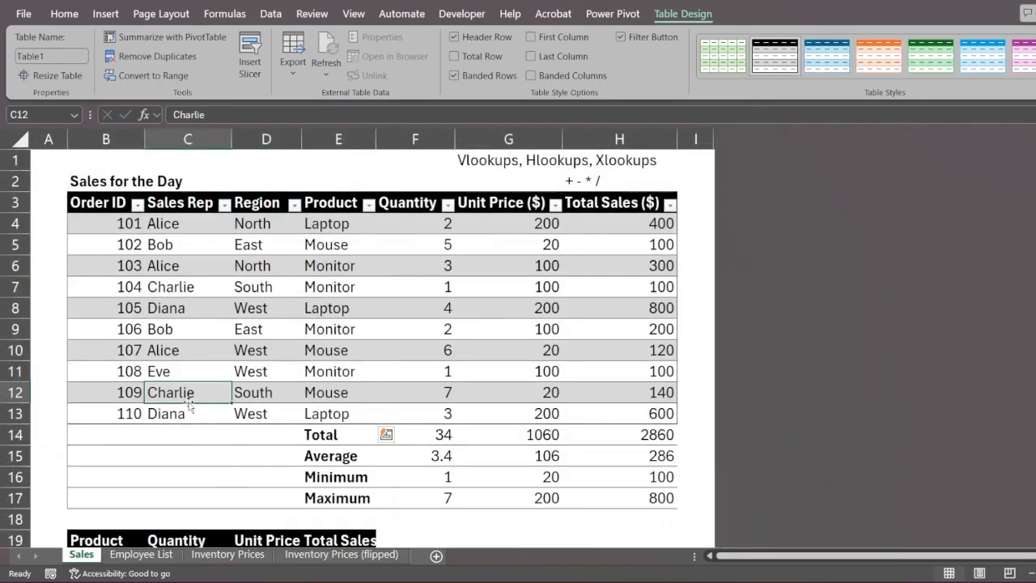
pyautogui.click(335, 324)
pyautogui.moveTo(624, 409); pyautogui.dragTo(120, 229)
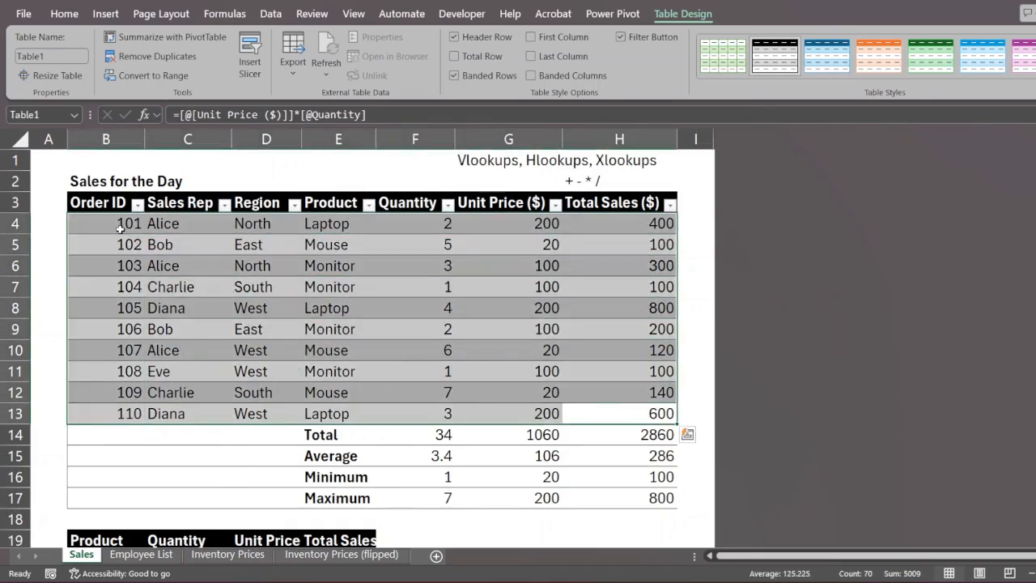
pyautogui.click(112, 17)
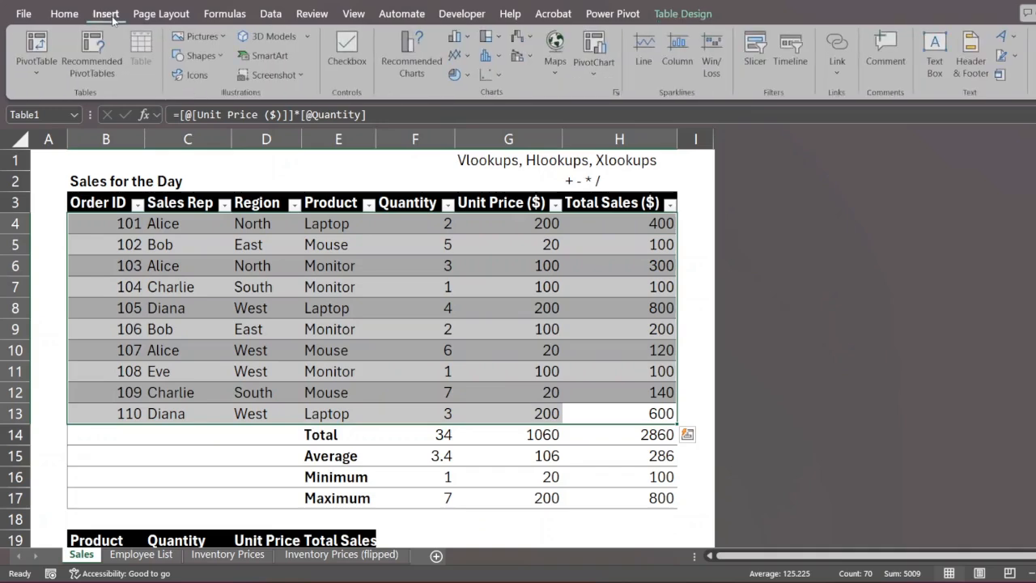
pyautogui.click(37, 49)
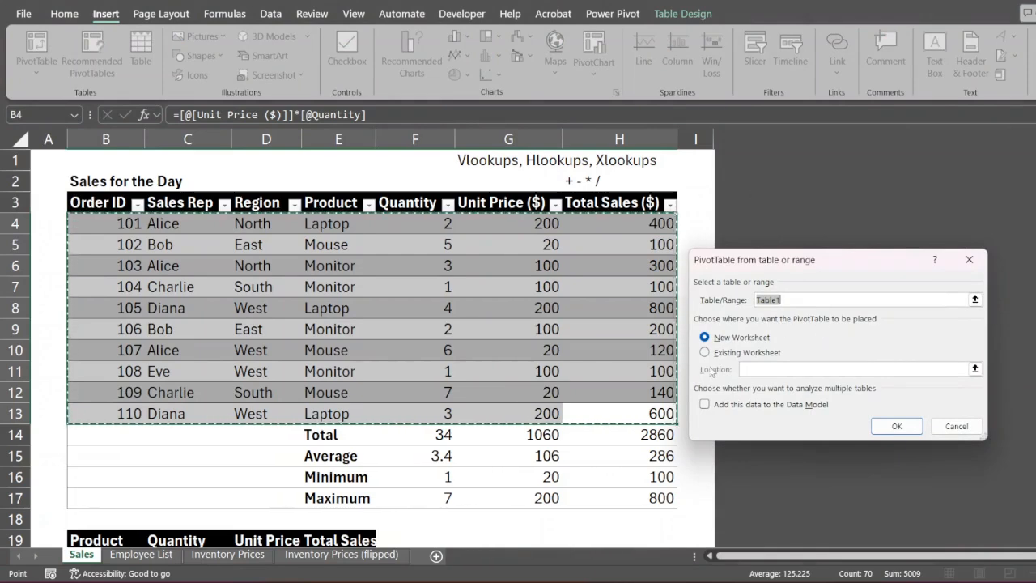
pyautogui.moveTo(791, 266); pyautogui.dragTo(558, 179)
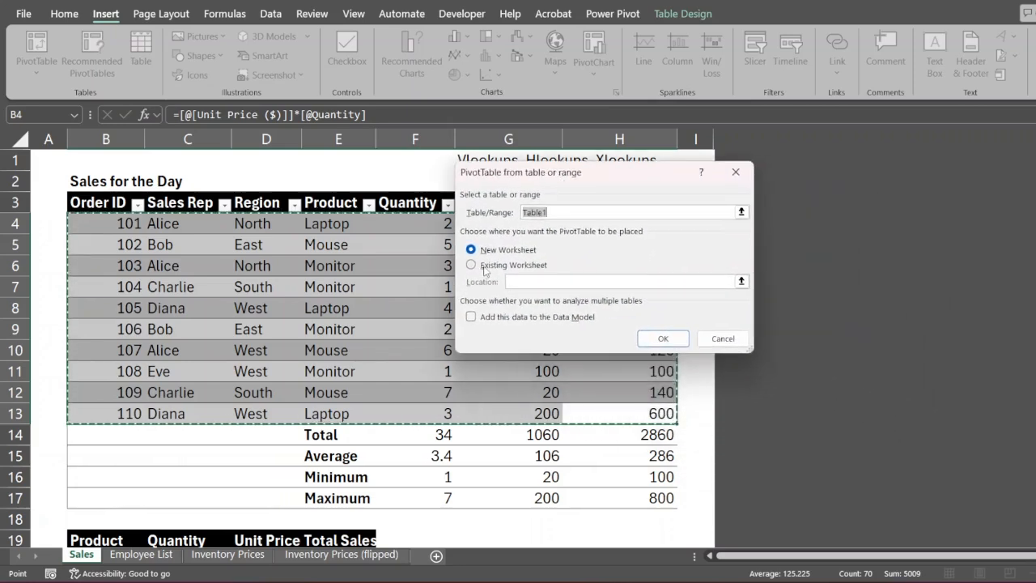
pyautogui.click(664, 338)
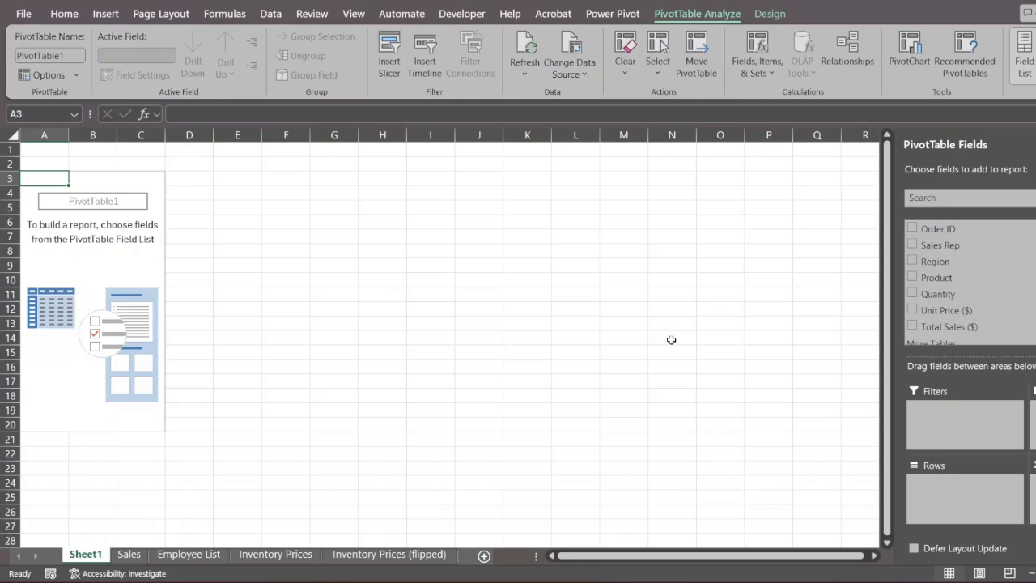
# Sum Total Sales ($) by Product, then swap Product for Region (East 300, North 700, South 240, West 1620).
pyautogui.click(912, 277)
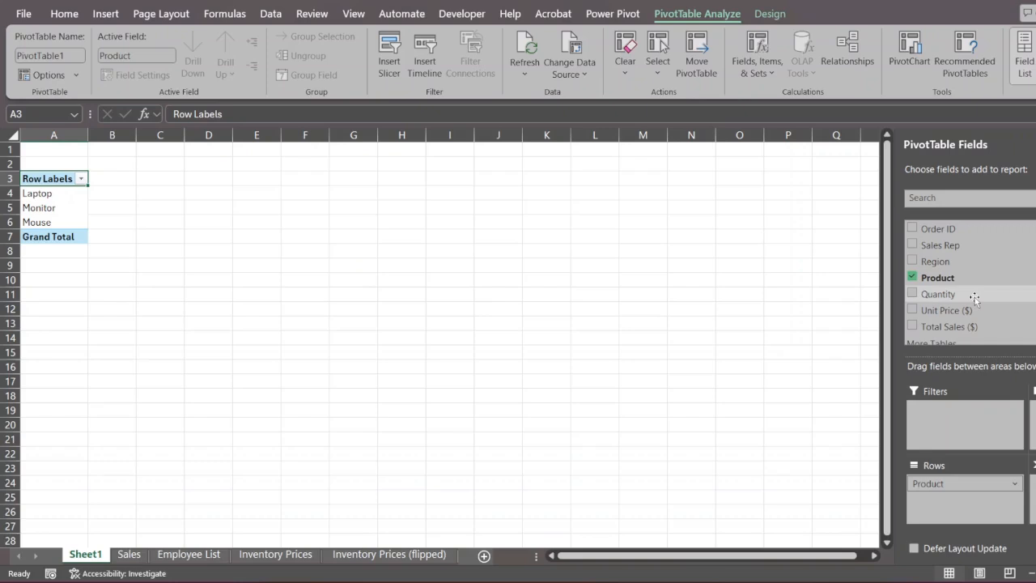
pyautogui.click(913, 326)
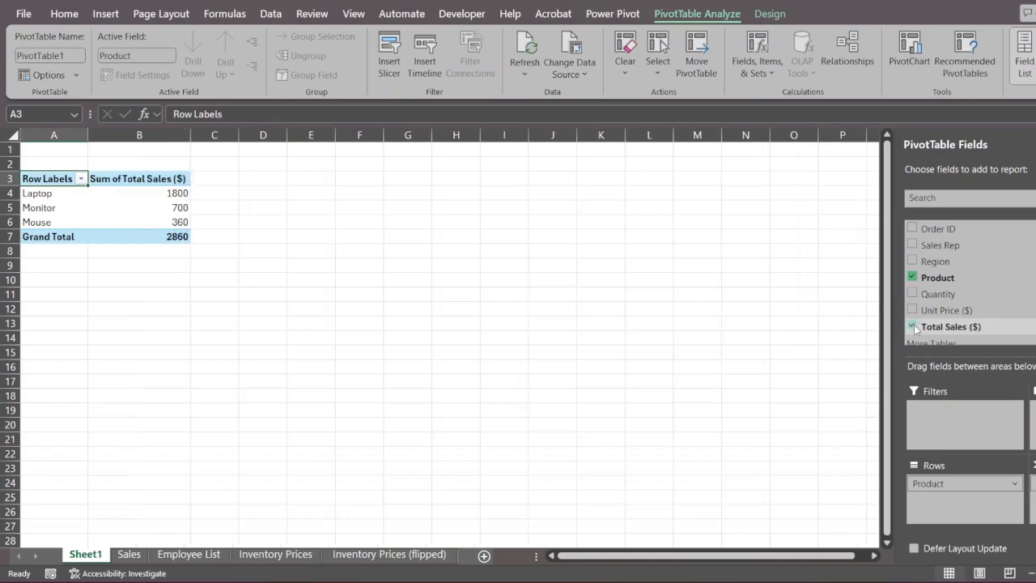
pyautogui.click(156, 192)
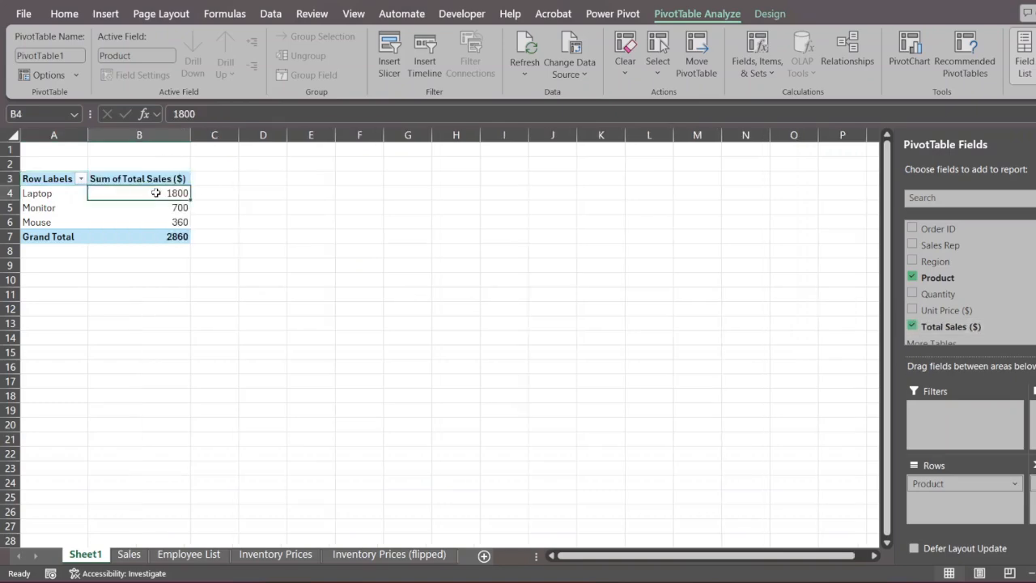
pyautogui.moveTo(148, 178); pyautogui.dragTo(65, 234)
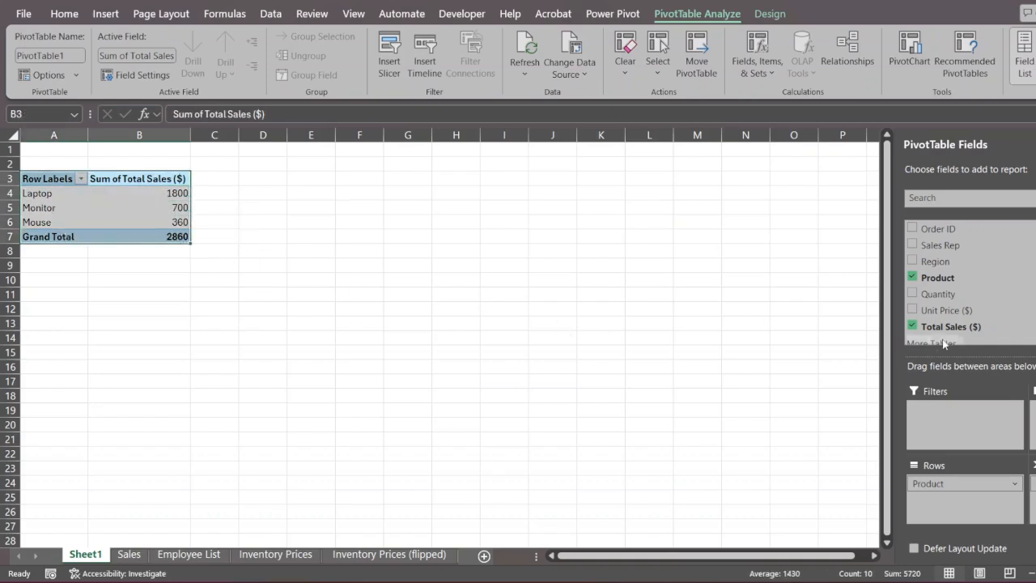
pyautogui.click(912, 276)
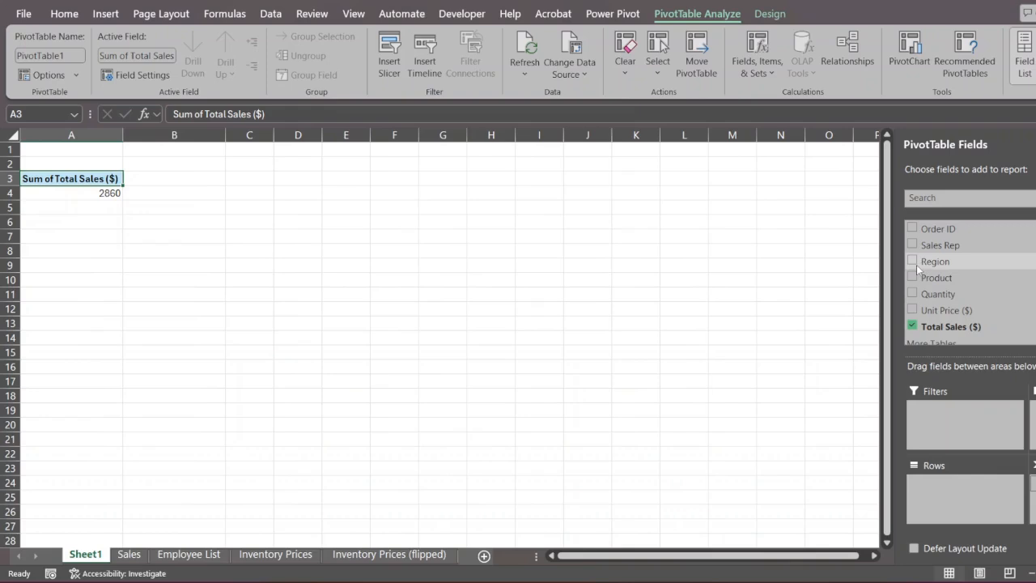
pyautogui.click(912, 260)
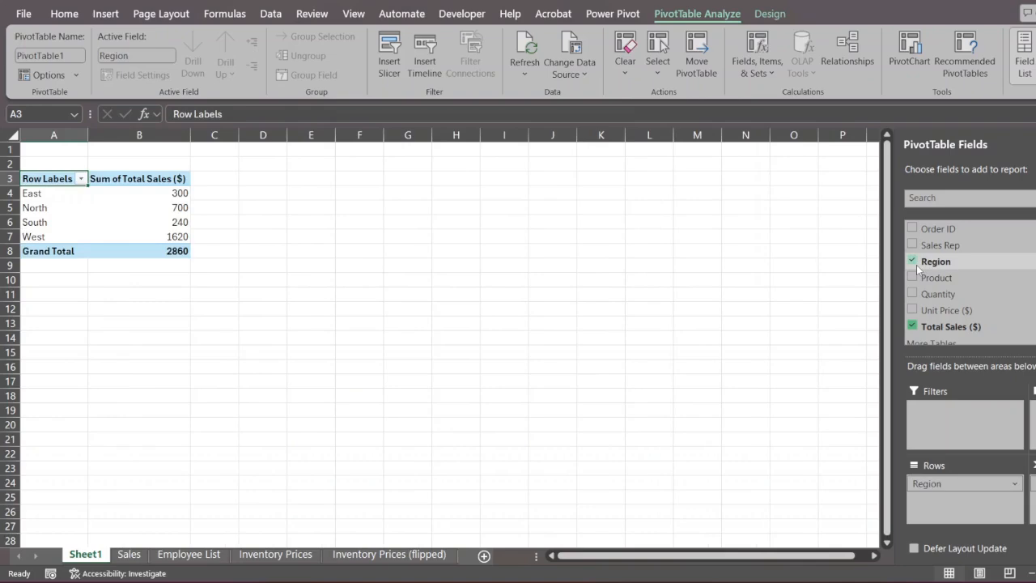
pyautogui.click(180, 235)
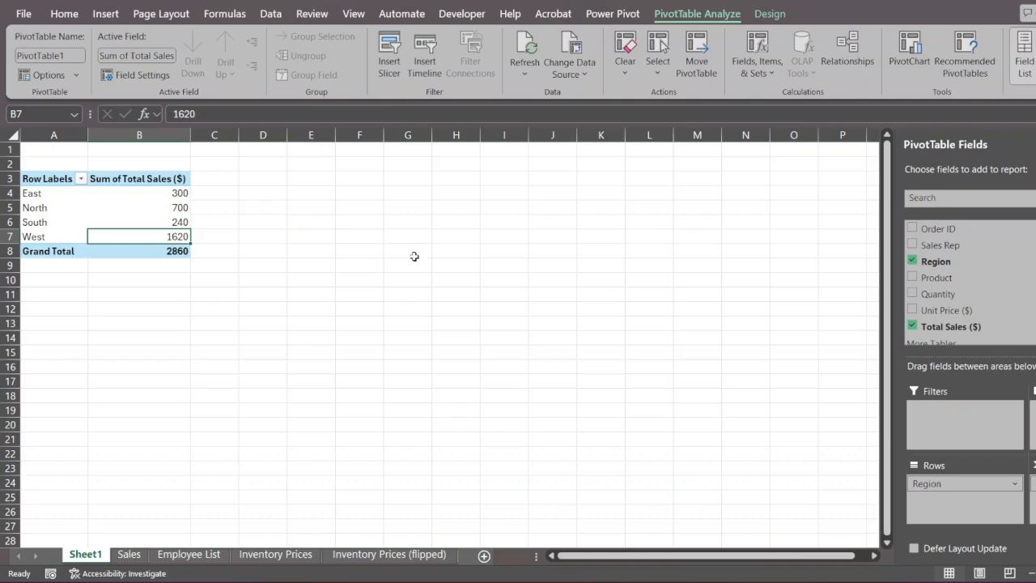
# Add Product and move it to Columns, giving Laptop 1800, Monitor 700, Mouse 360 across regions.
pyautogui.click(912, 278)
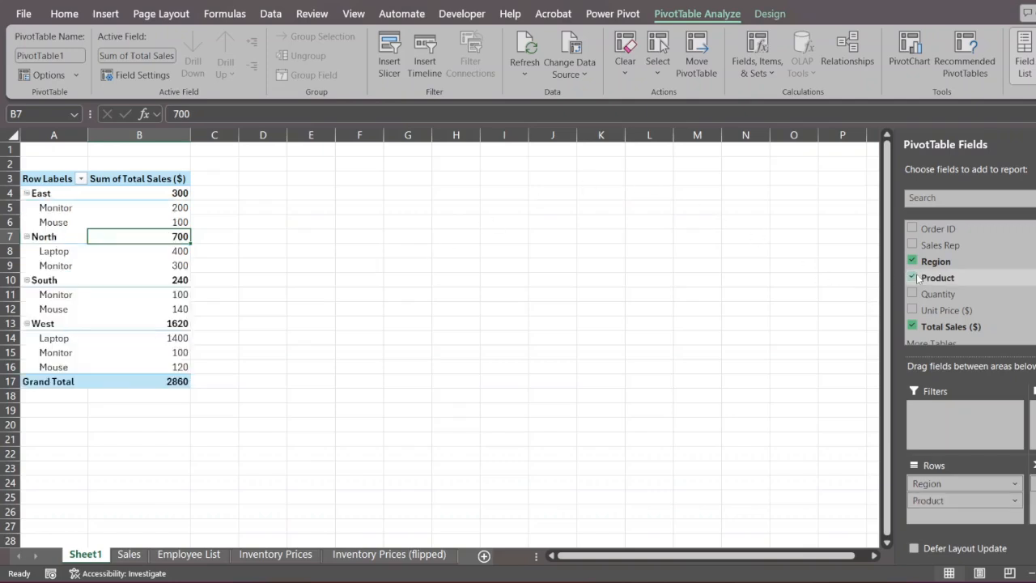
pyautogui.click(60, 209)
pyautogui.moveTo(60, 208); pyautogui.dragTo(56, 221)
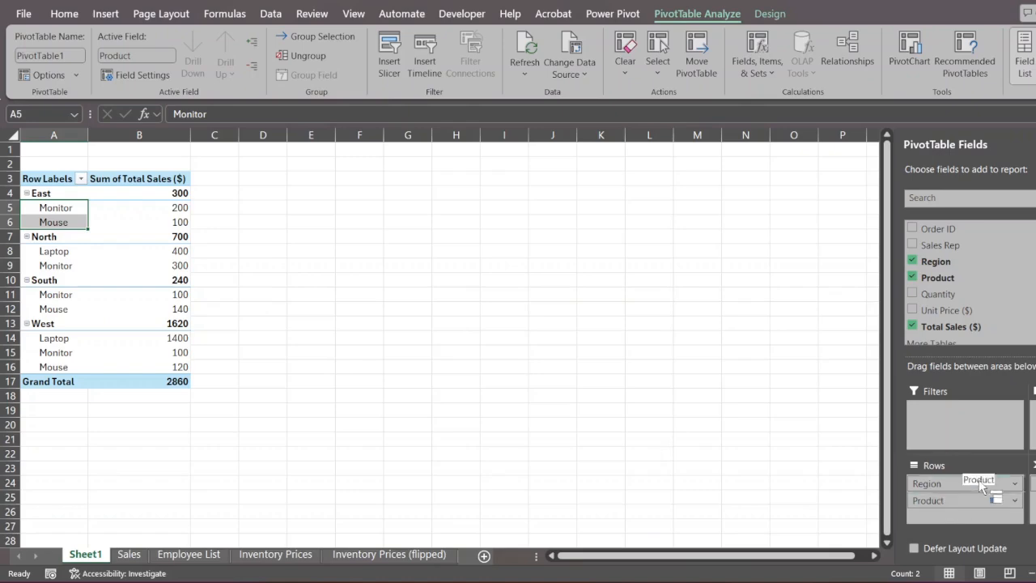
pyautogui.moveTo(928, 500); pyautogui.dragTo(1034, 422)
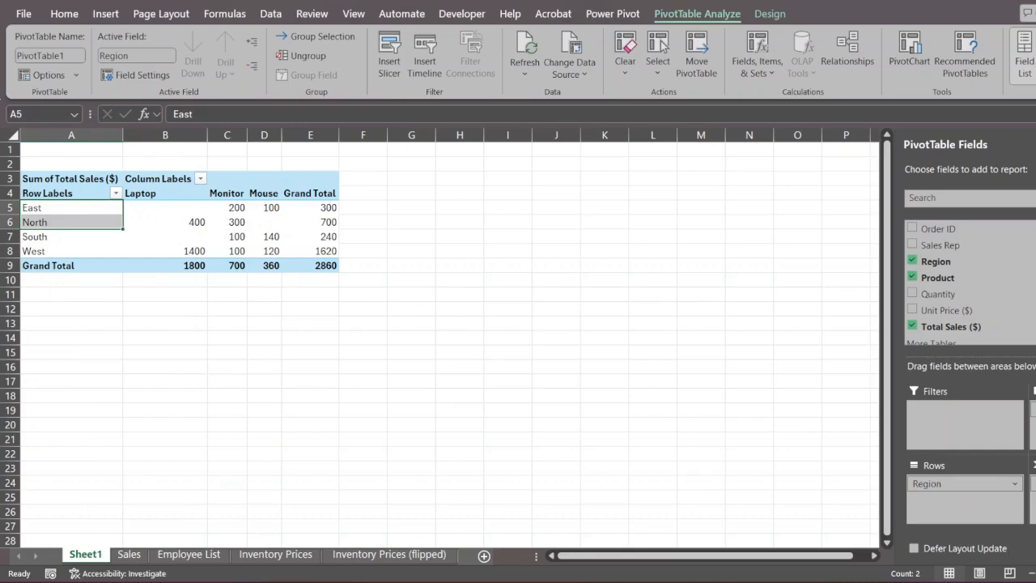
pyautogui.click(487, 279)
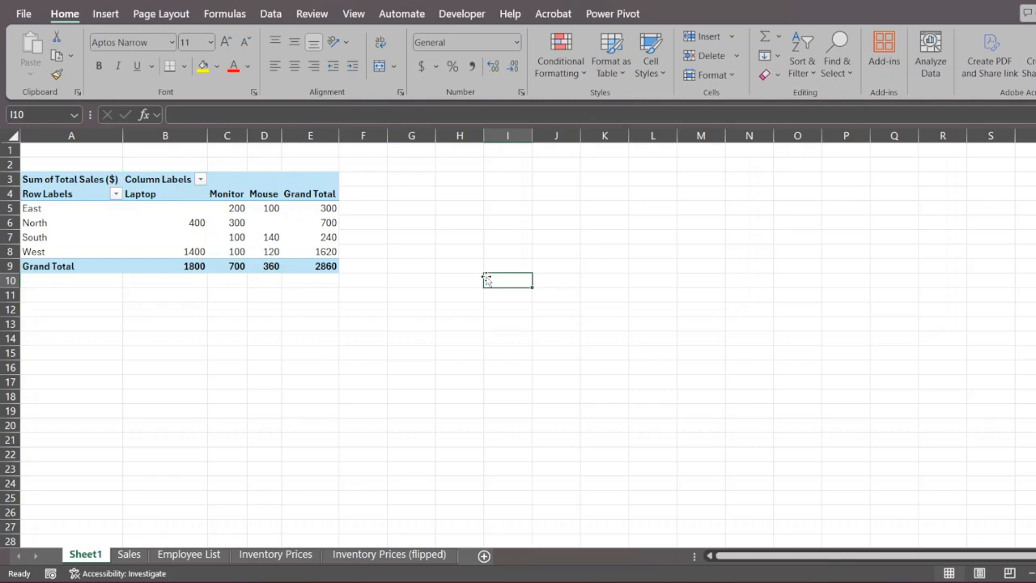
# Uncheck Product so PivotTable1 shows only region totals: East 300, North 700, South 240, West 1620.
pyautogui.click(449, 220)
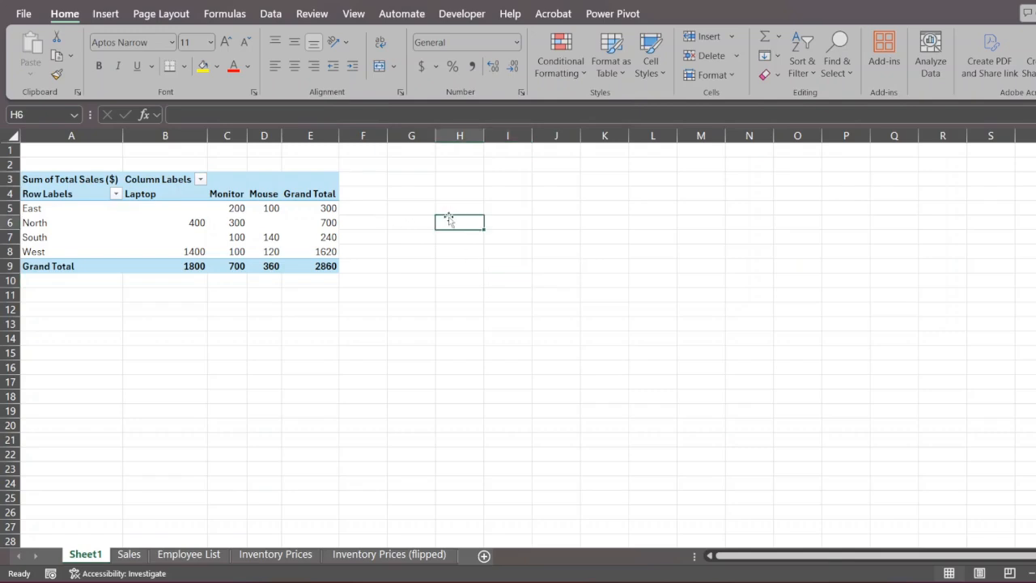
pyautogui.click(112, 15)
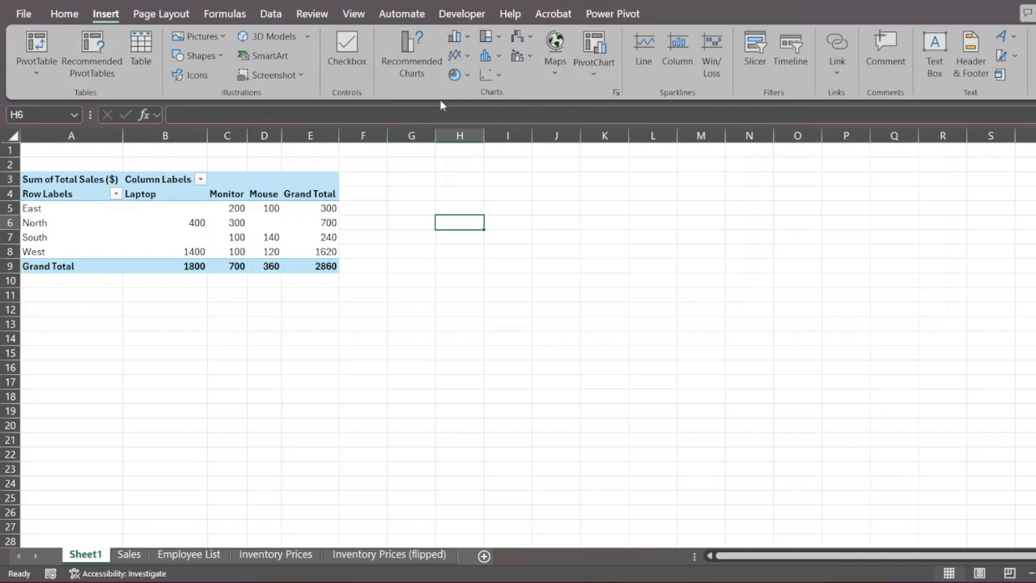
pyautogui.moveTo(302, 234)
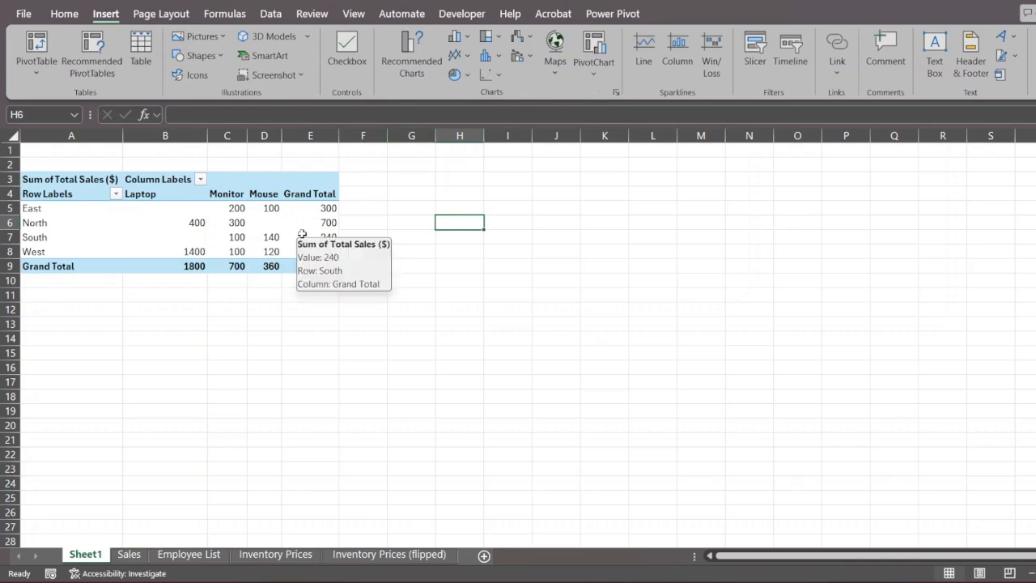
pyautogui.click(428, 239)
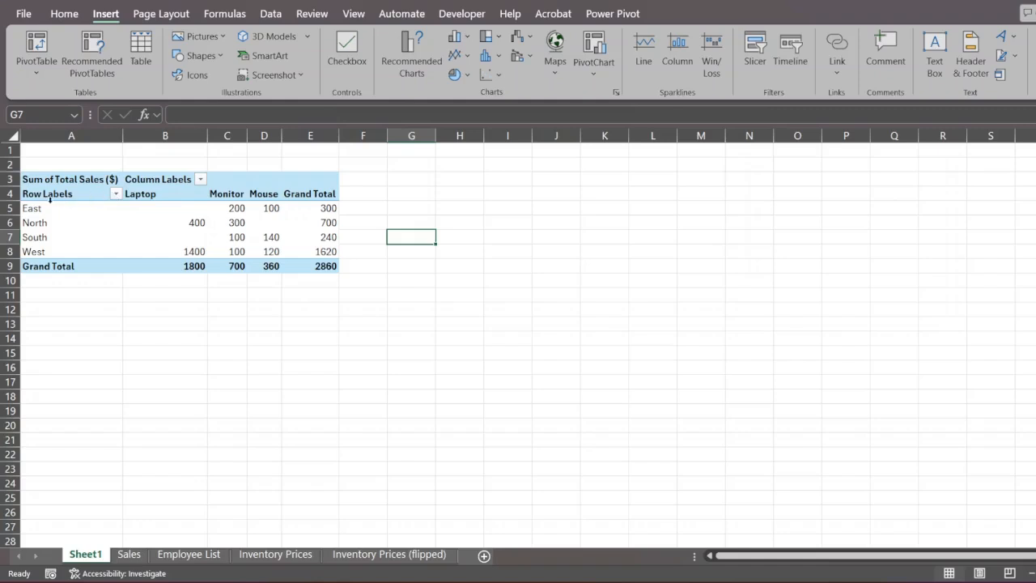
pyautogui.moveTo(67, 222)
pyautogui.click(240, 222)
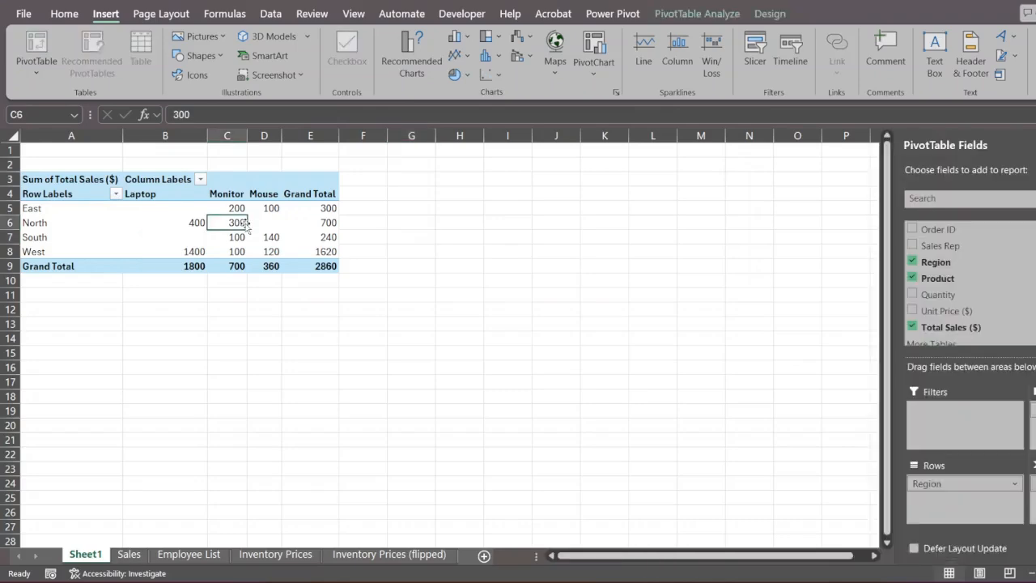
pyautogui.click(191, 210)
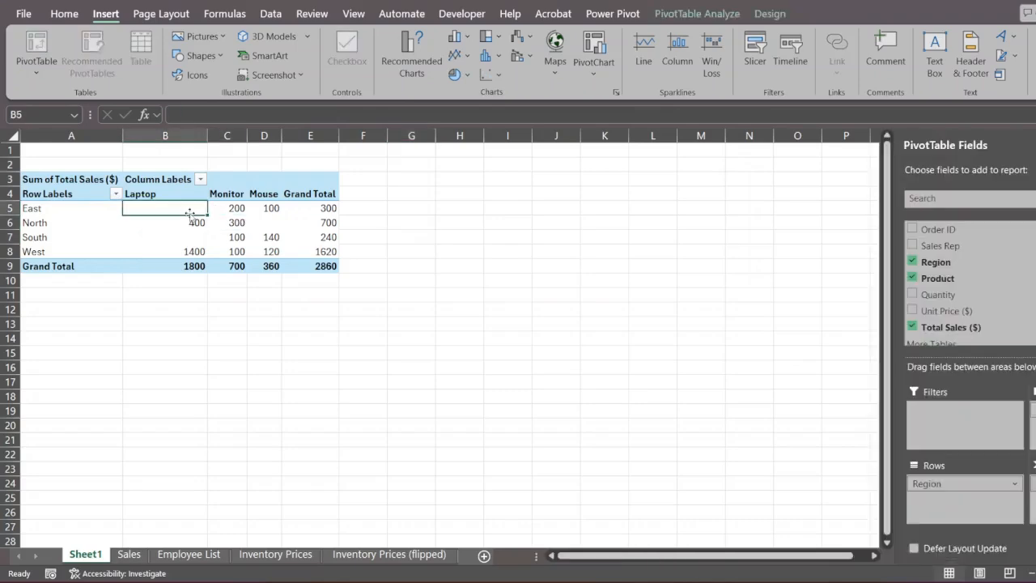
pyautogui.click(913, 278)
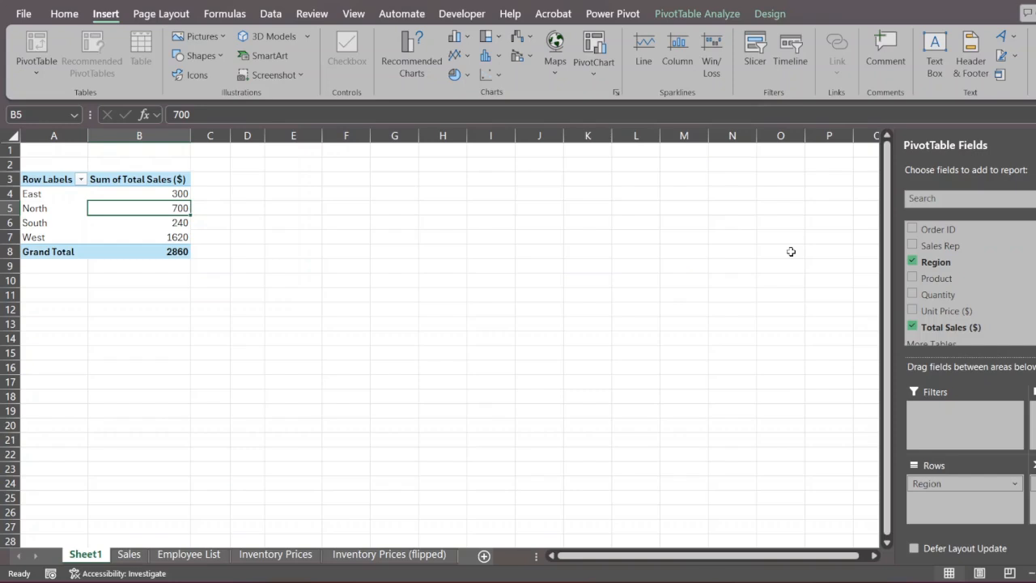
# Insert a pie PivotChart of the region totals in A4:B7.
pyautogui.moveTo(42, 194); pyautogui.dragTo(159, 234)
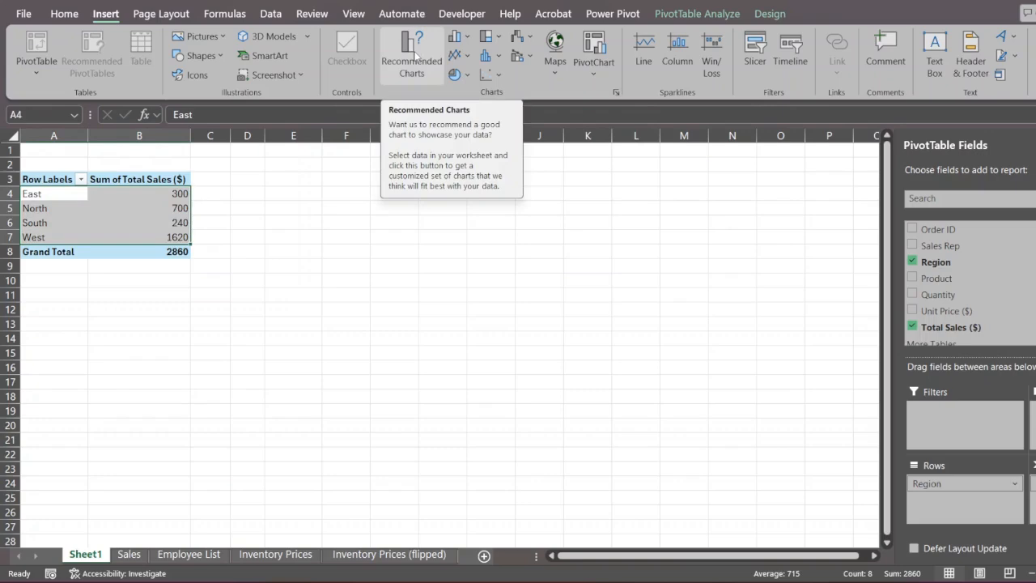
pyautogui.click(412, 54)
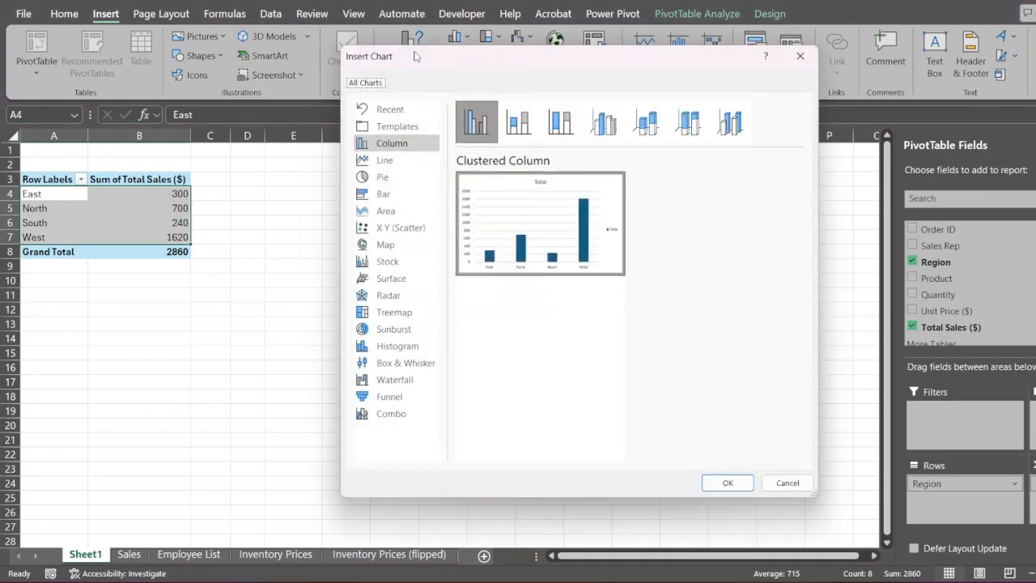
pyautogui.moveTo(542, 208)
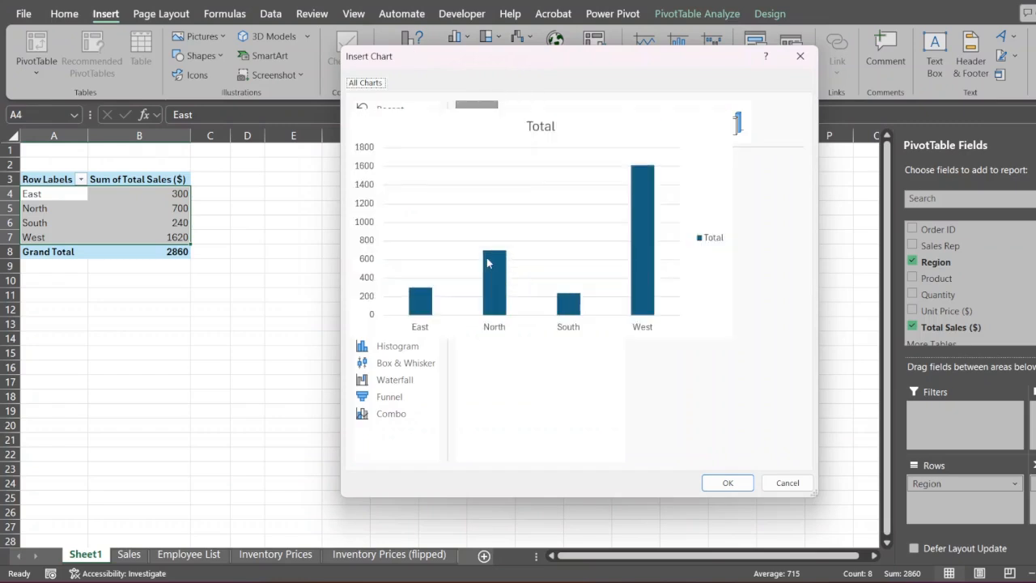
pyautogui.click(415, 346)
pyautogui.click(407, 296)
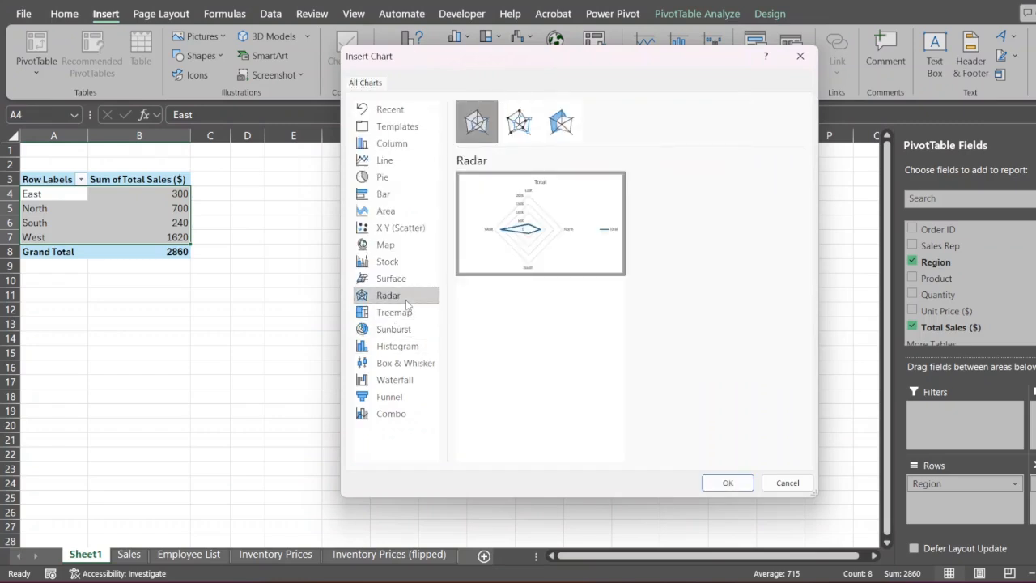
pyautogui.click(399, 262)
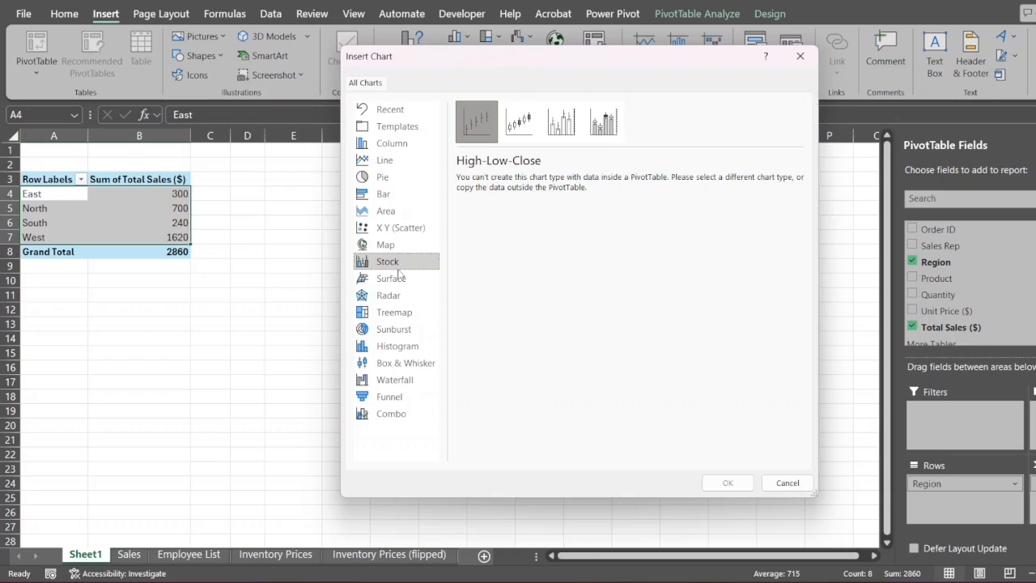
pyautogui.click(390, 177)
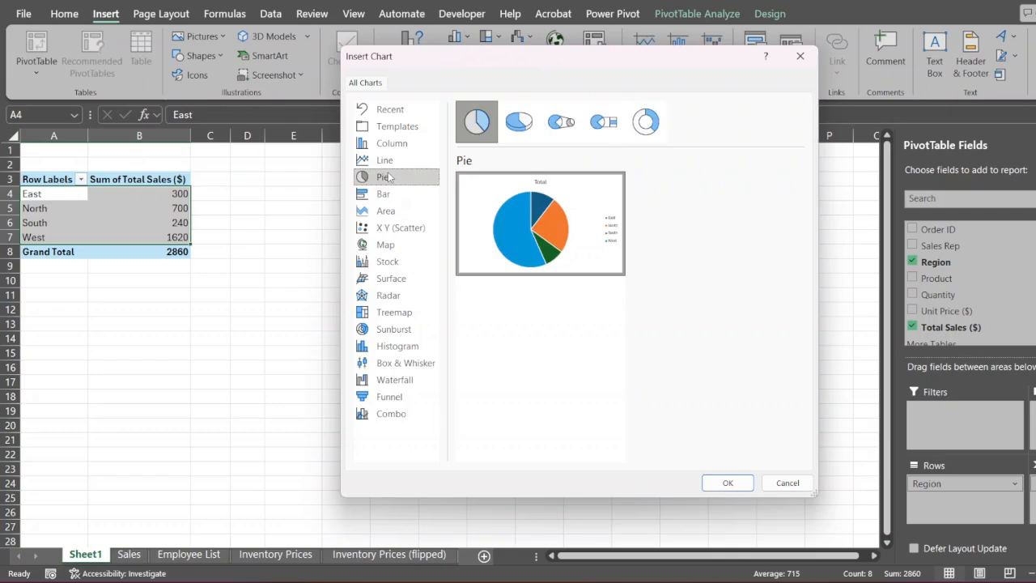
pyautogui.click(728, 483)
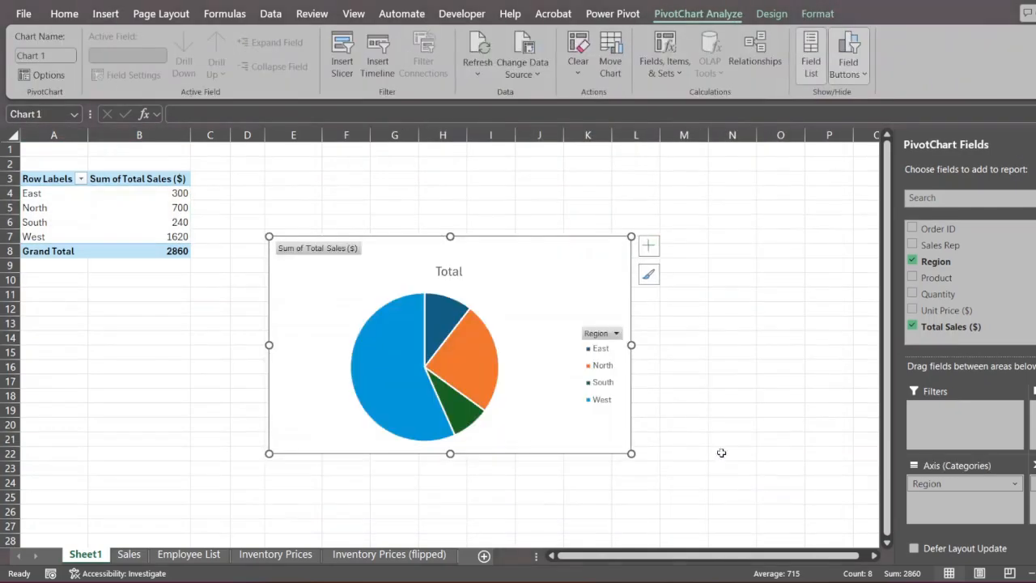
# Move the pie chart up beside the region totals table.
pyautogui.moveTo(514, 302); pyautogui.dragTo(451, 234)
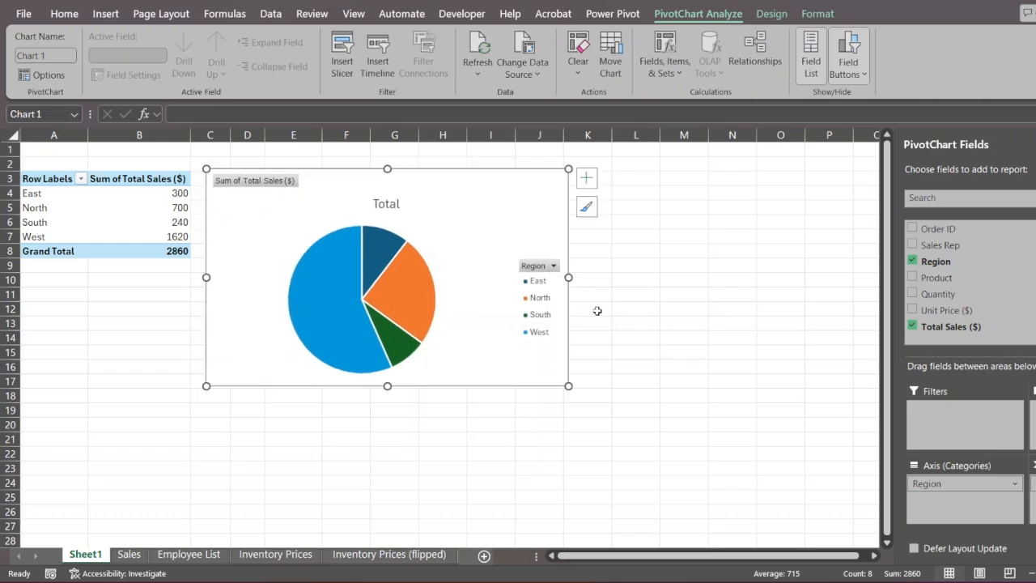
pyautogui.click(325, 345)
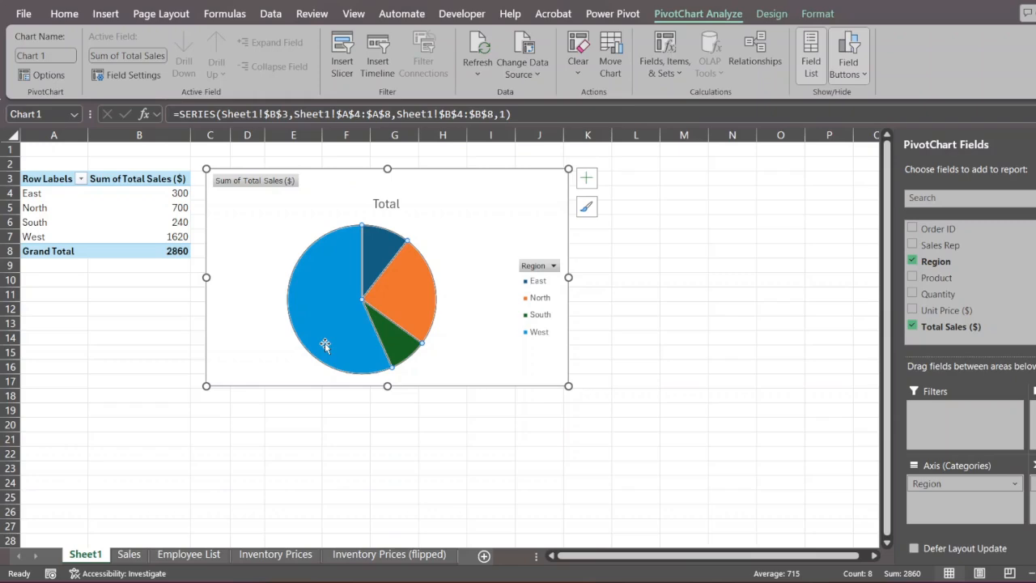
pyautogui.click(631, 292)
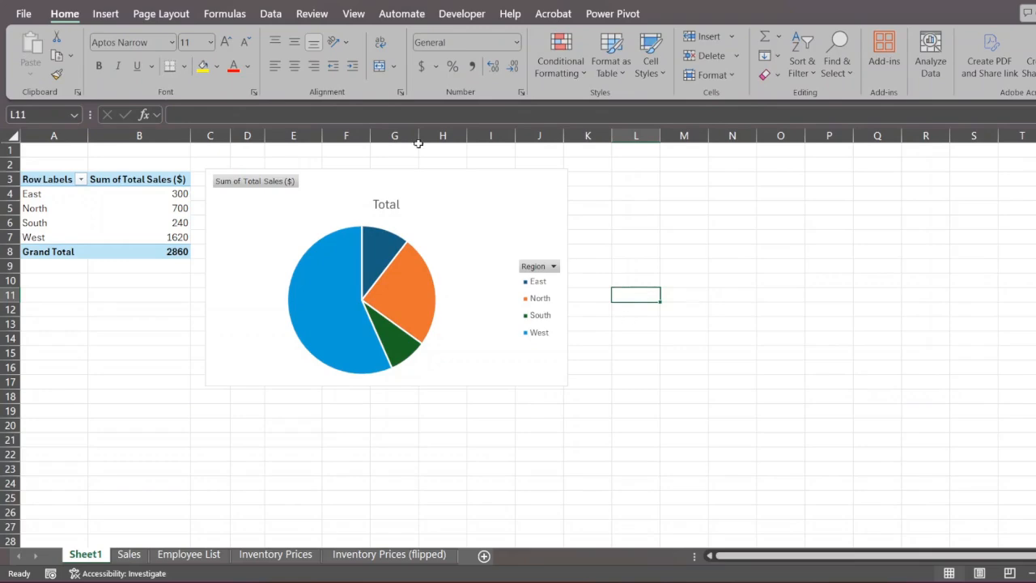
# From the Sales sheet, insert a PivotChart with PivotTable2 on a new sheet, Sheet3.
pyautogui.click(116, 14)
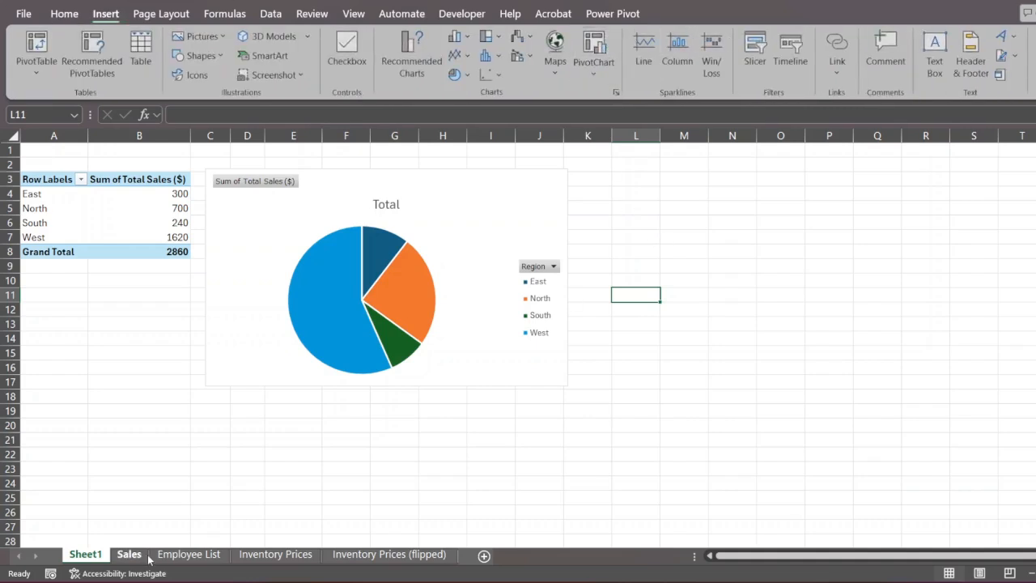
pyautogui.moveTo(91, 199); pyautogui.dragTo(111, 234)
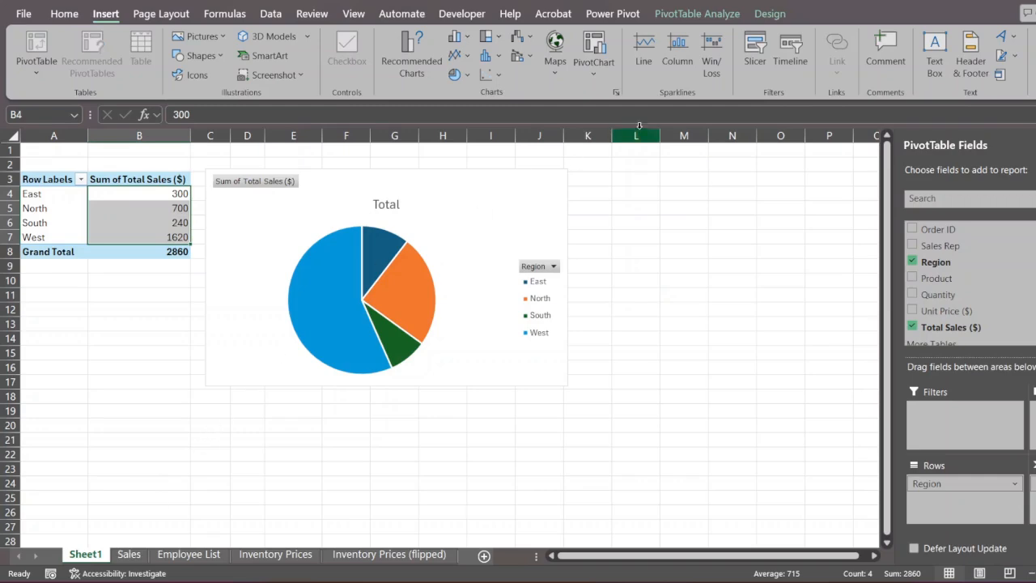
pyautogui.click(136, 554)
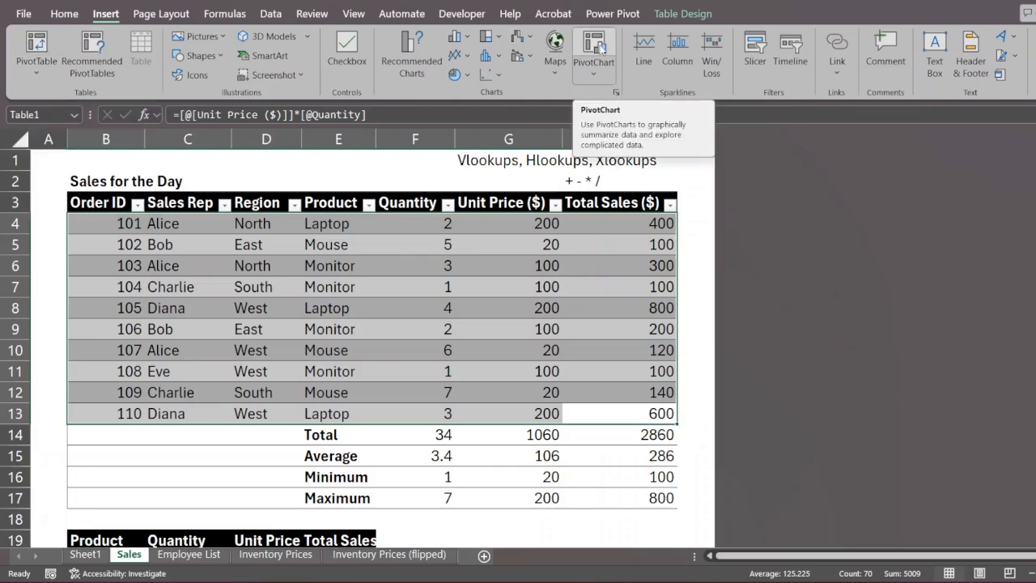
pyautogui.click(601, 47)
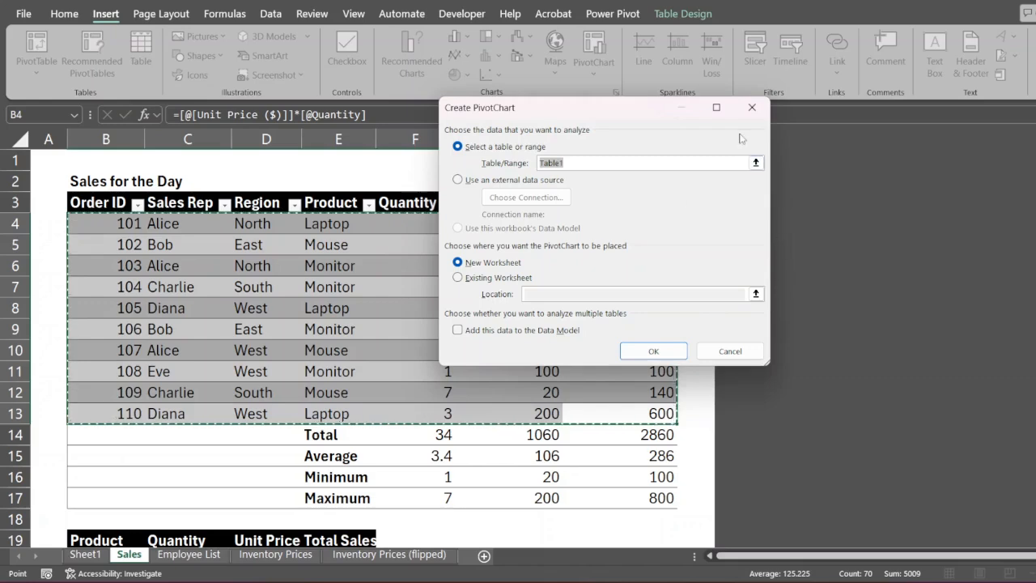
pyautogui.click(653, 352)
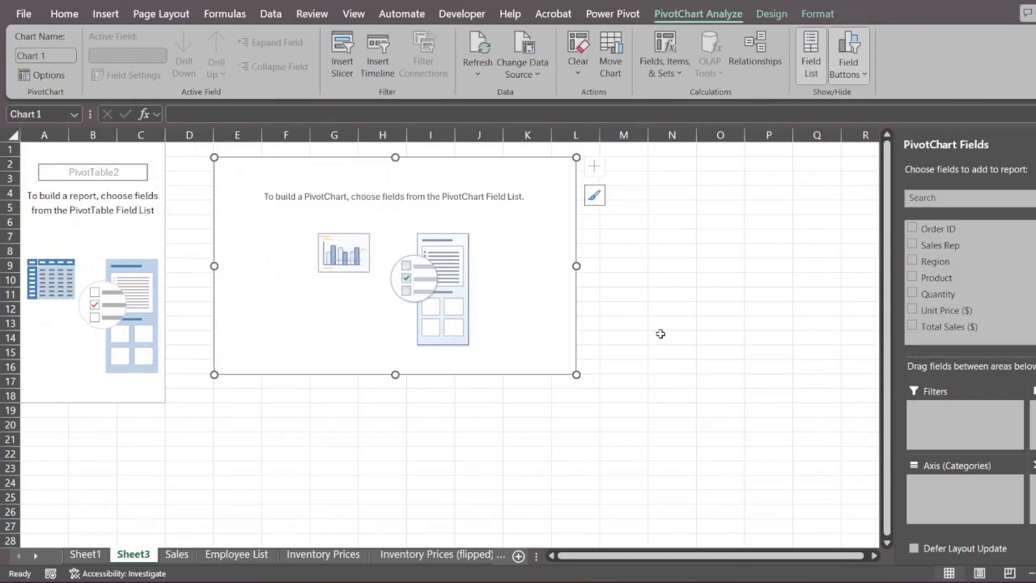
# Chart Total Sales ($) by Product (Laptop 1800, Monitor 700, Mouse 360) and change it to Pie.
pyautogui.click(912, 277)
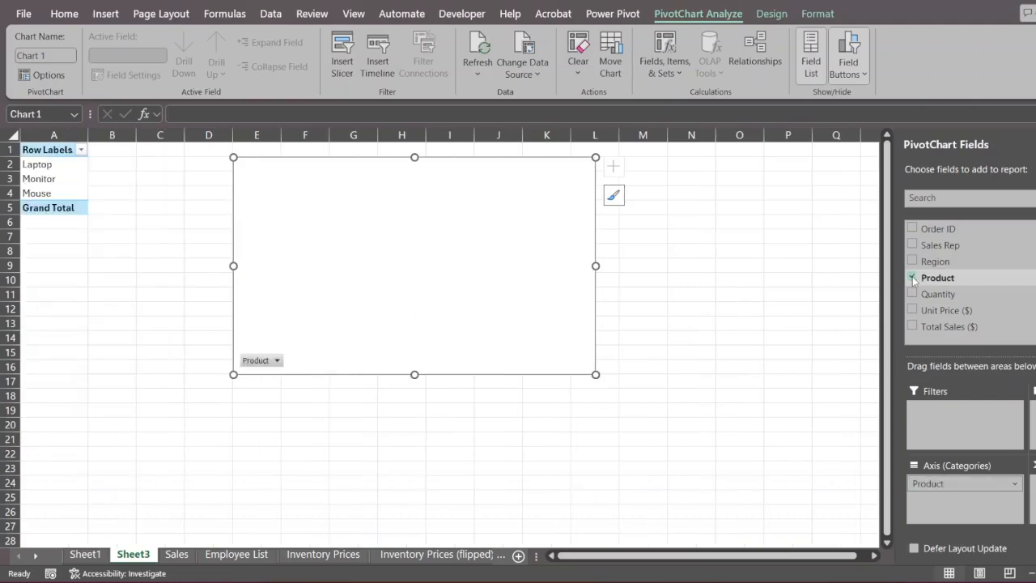
pyautogui.click(913, 327)
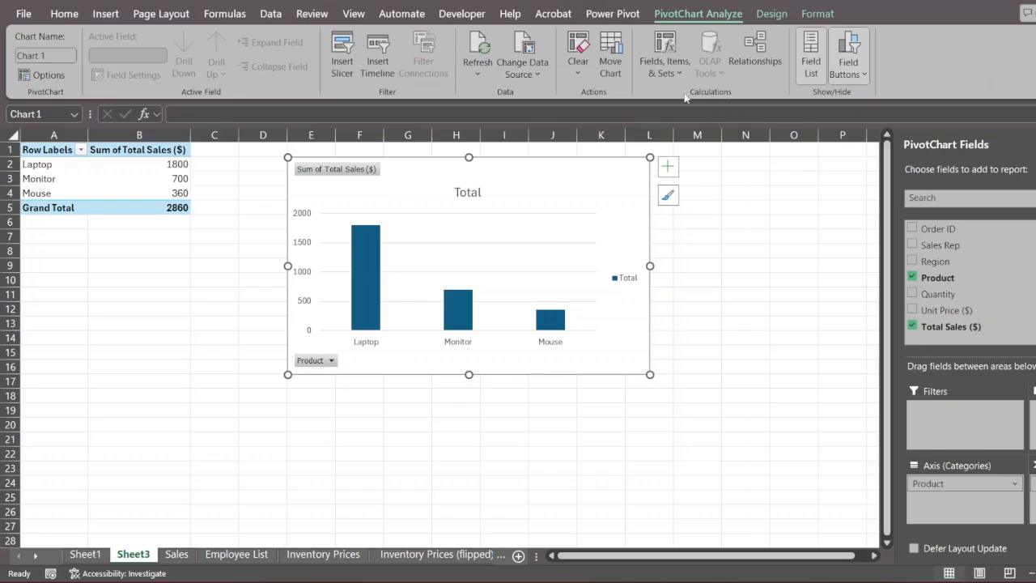
pyautogui.click(771, 14)
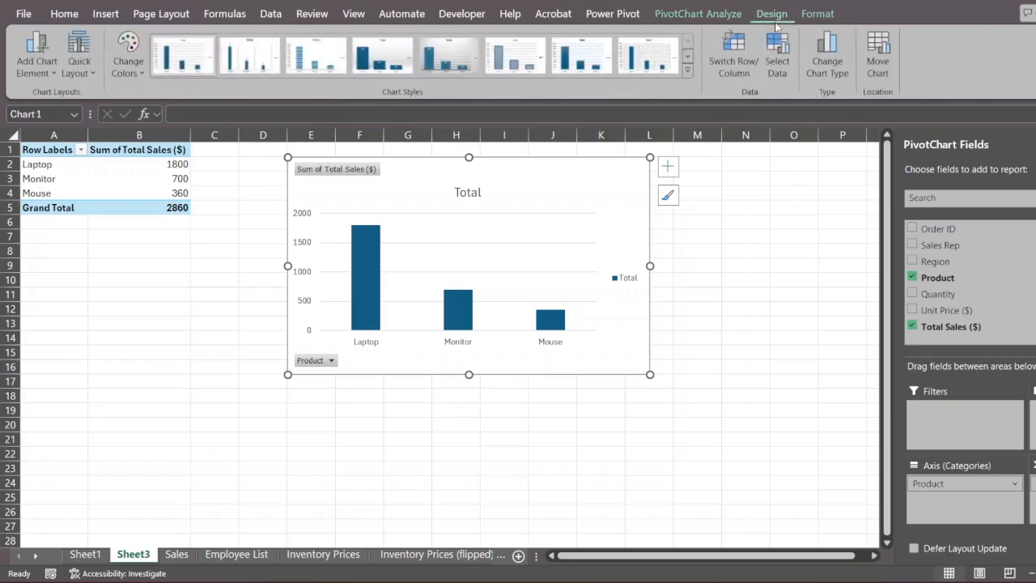
pyautogui.click(837, 80)
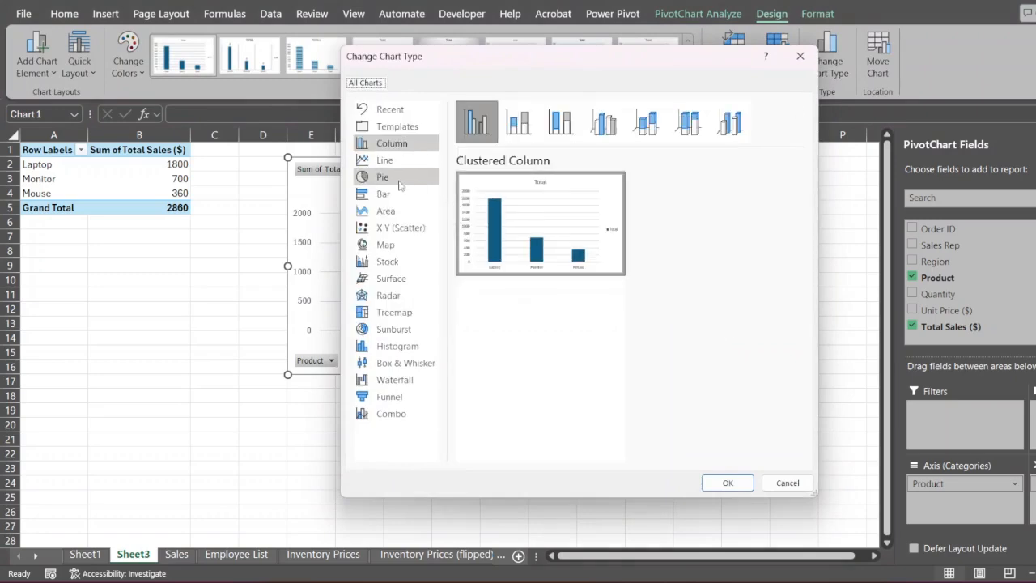
pyautogui.click(393, 172)
pyautogui.moveTo(512, 237)
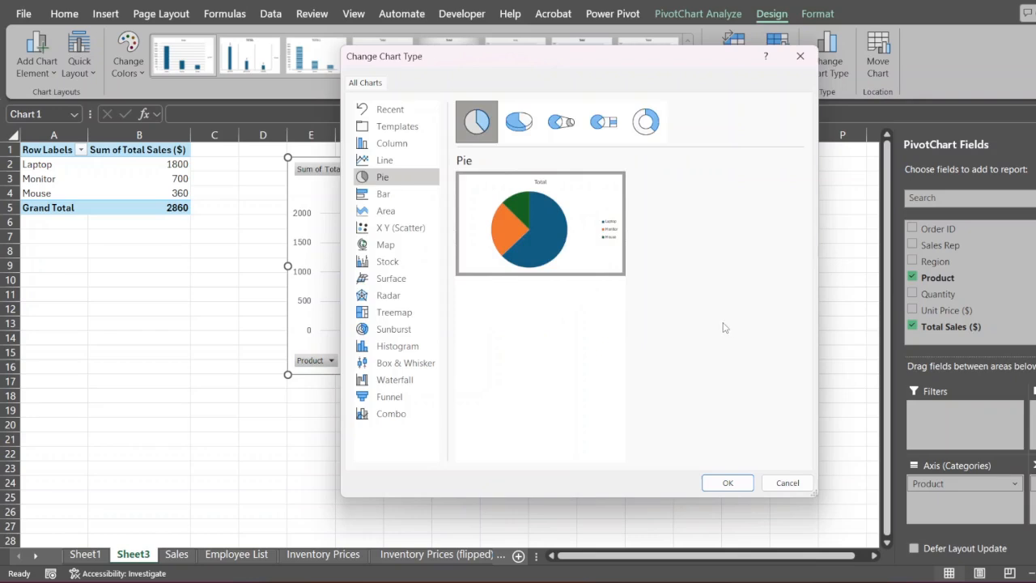
pyautogui.click(731, 482)
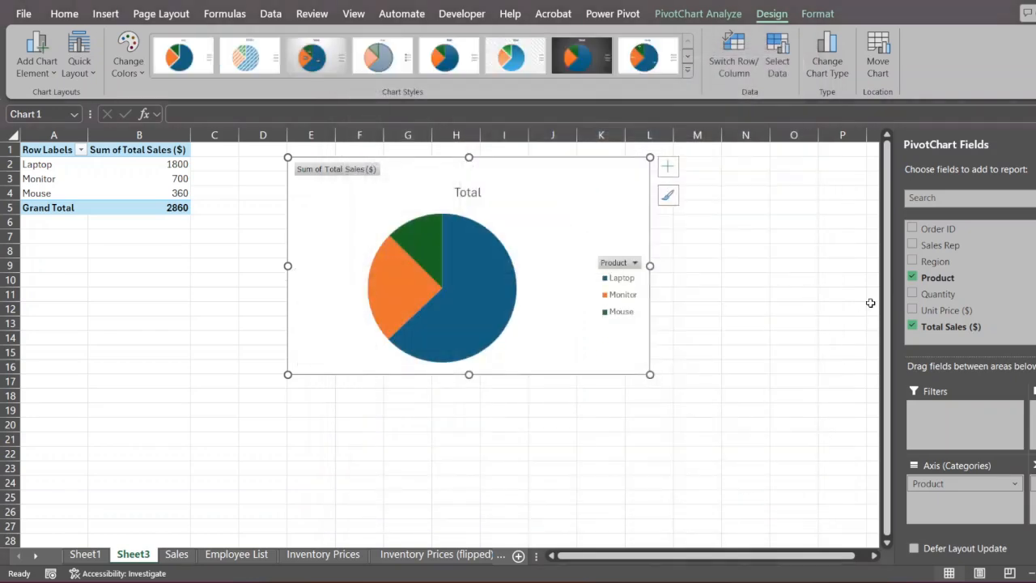
pyautogui.click(665, 424)
pyautogui.click(528, 277)
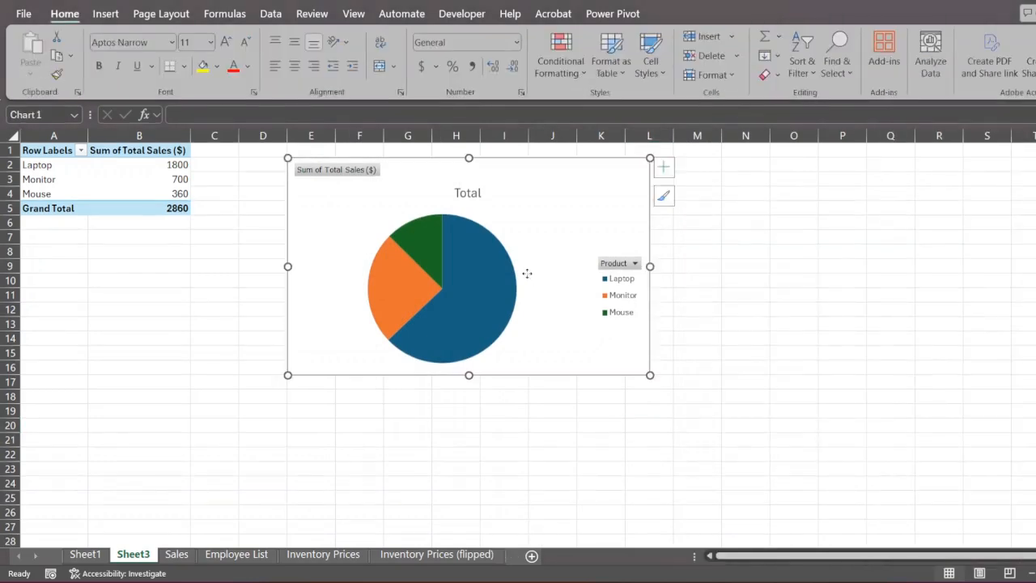
pyautogui.hotkey('ctrl', 'z')
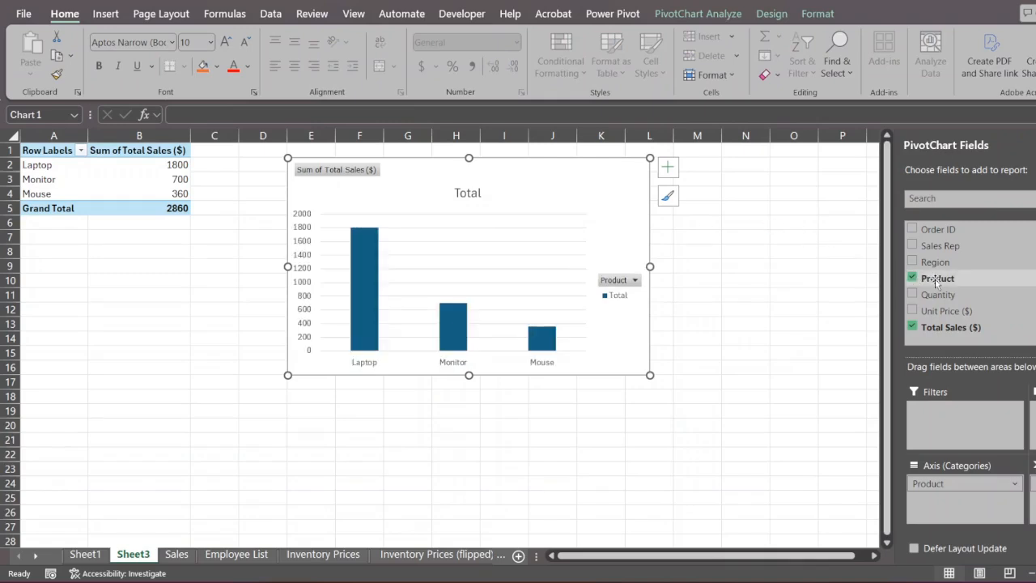
pyautogui.click(911, 262)
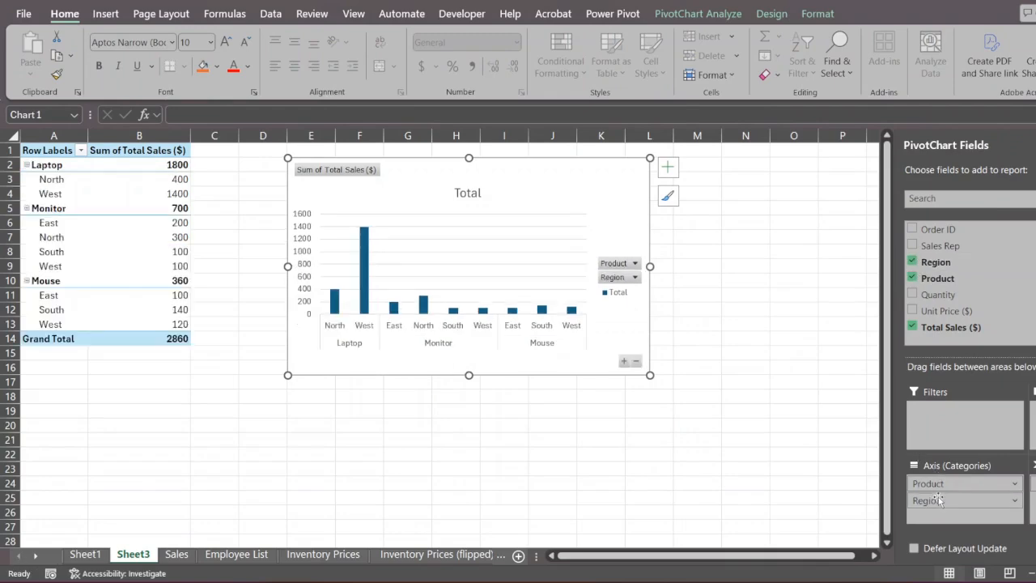
pyautogui.moveTo(938, 503); pyautogui.dragTo(938, 481)
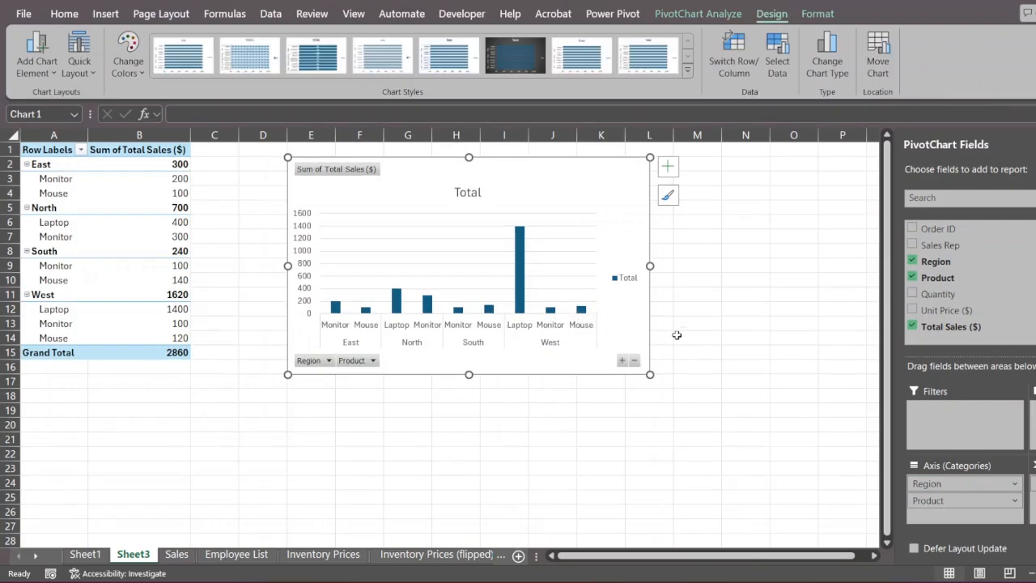
pyautogui.click(328, 360)
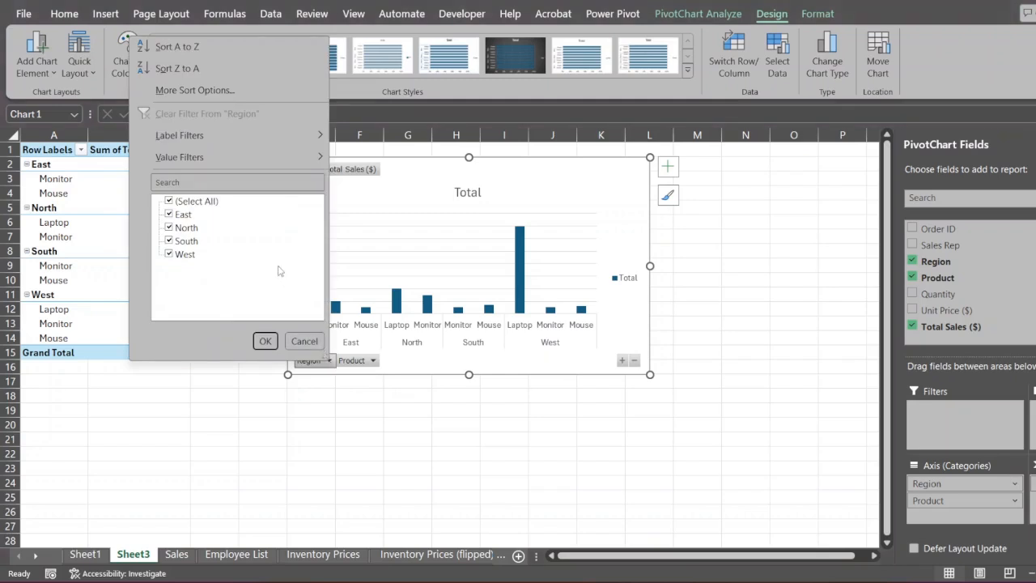
pyautogui.click(194, 203)
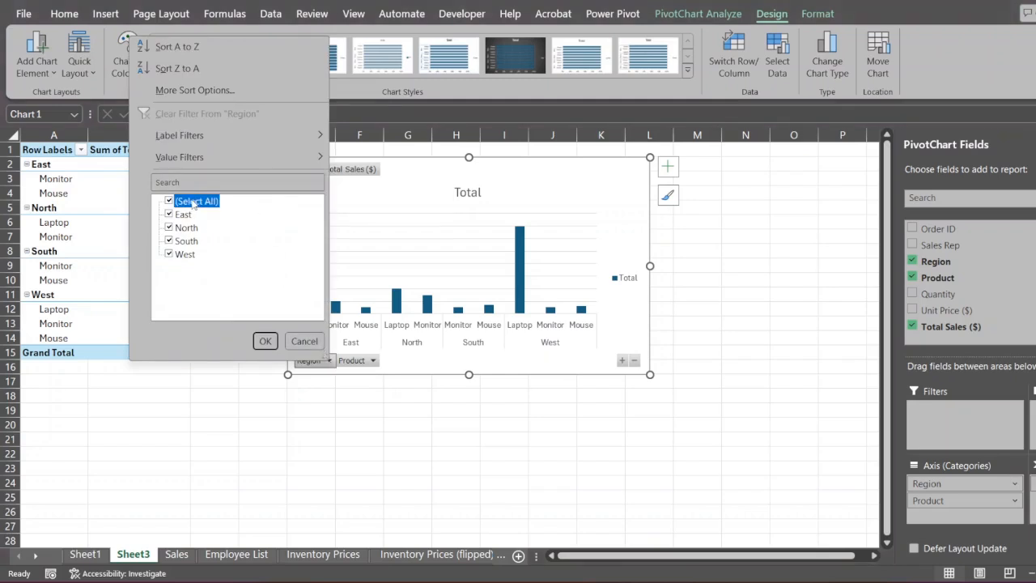
pyautogui.click(172, 200)
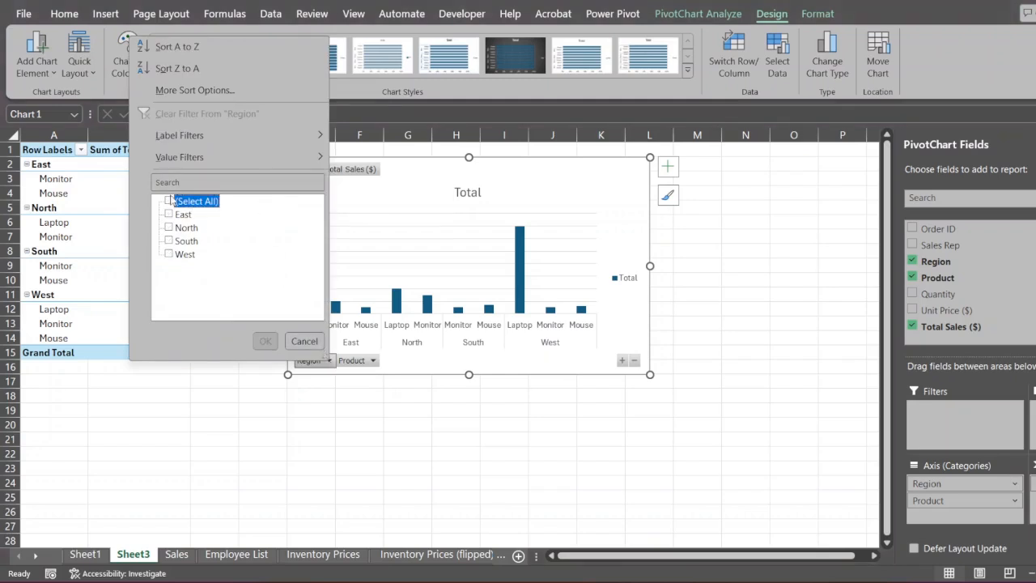
pyautogui.click(179, 255)
pyautogui.click(169, 254)
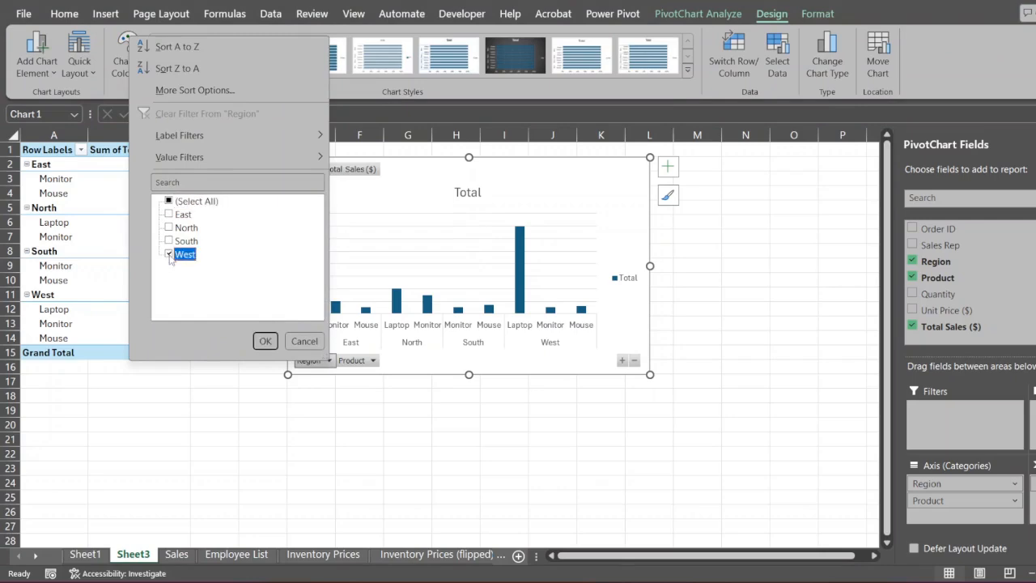
pyautogui.click(266, 342)
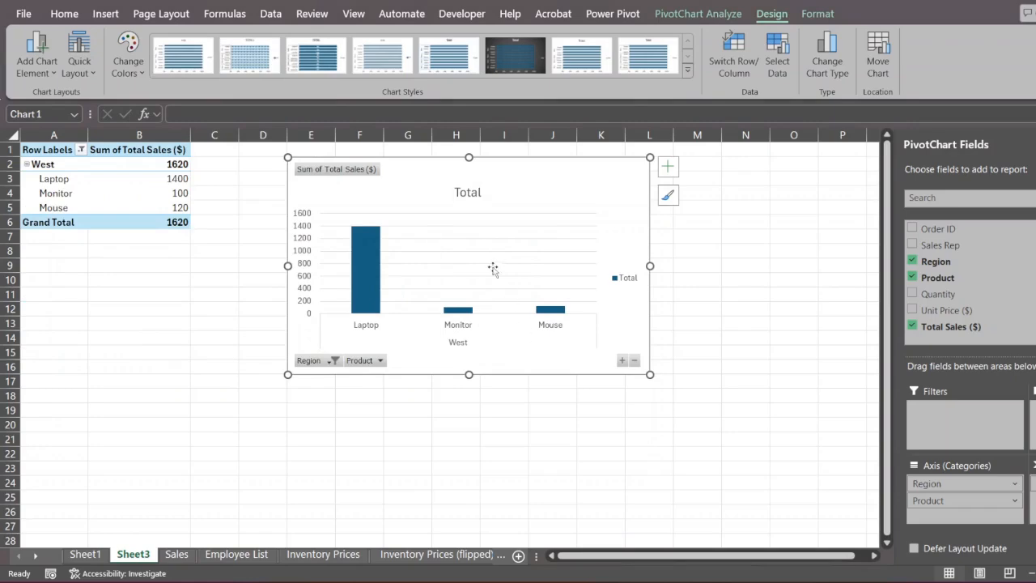
pyautogui.click(81, 149)
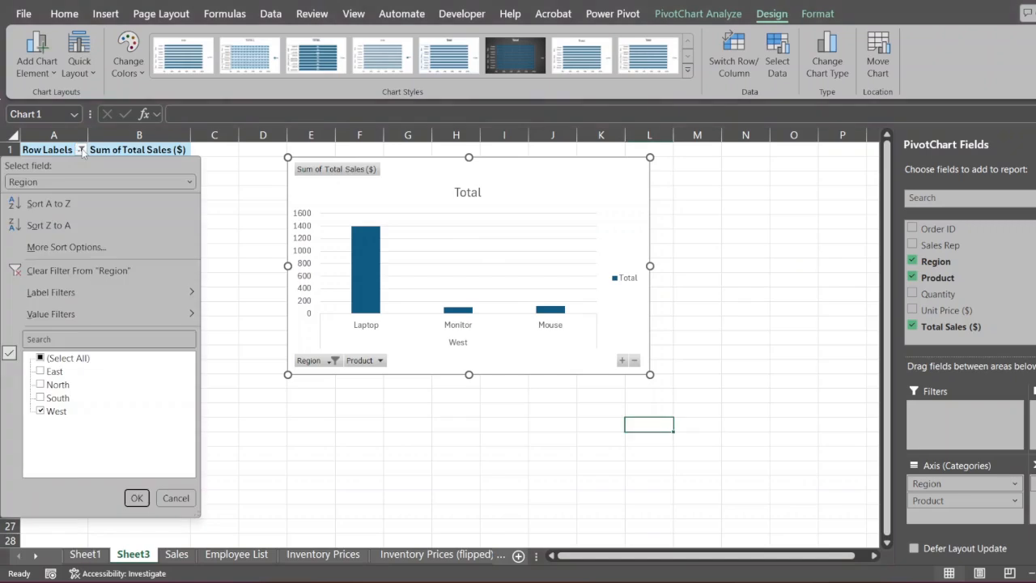
pyautogui.click(78, 270)
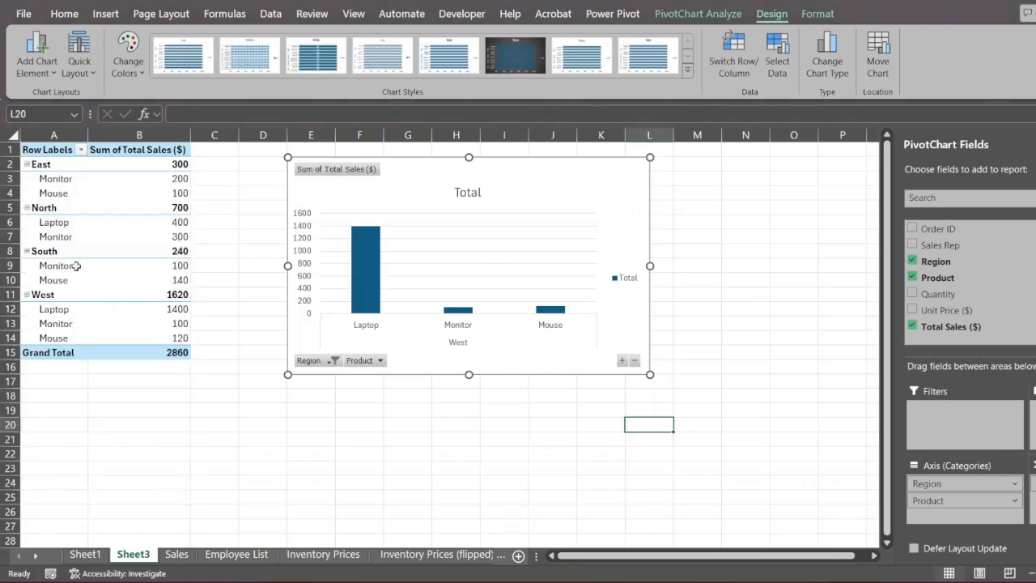
pyautogui.click(122, 210)
# Go to the Tip#3 Macro sheet and select the 'Loan received' cell E5.
pyautogui.click(399, 210)
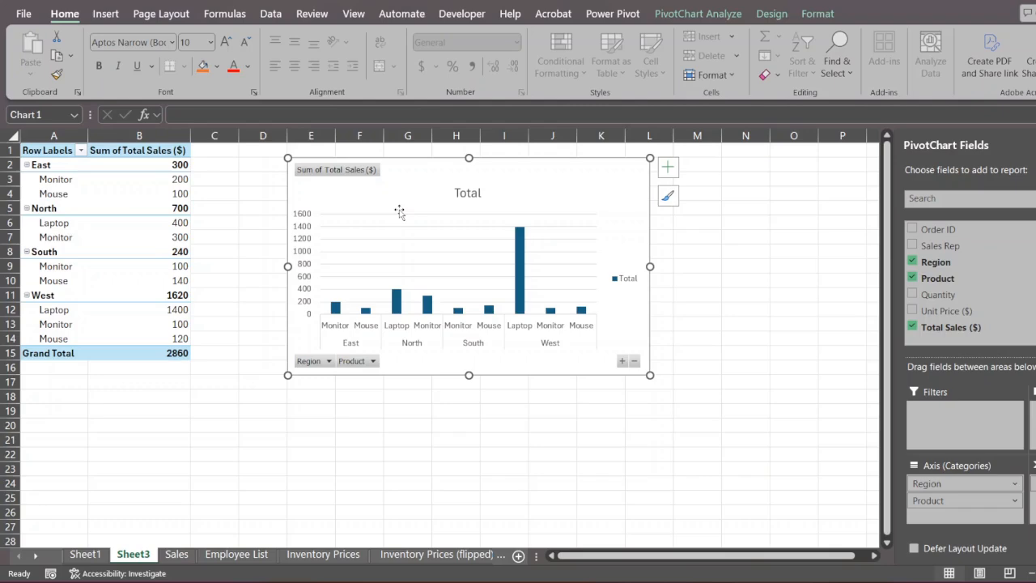
pyautogui.click(454, 205)
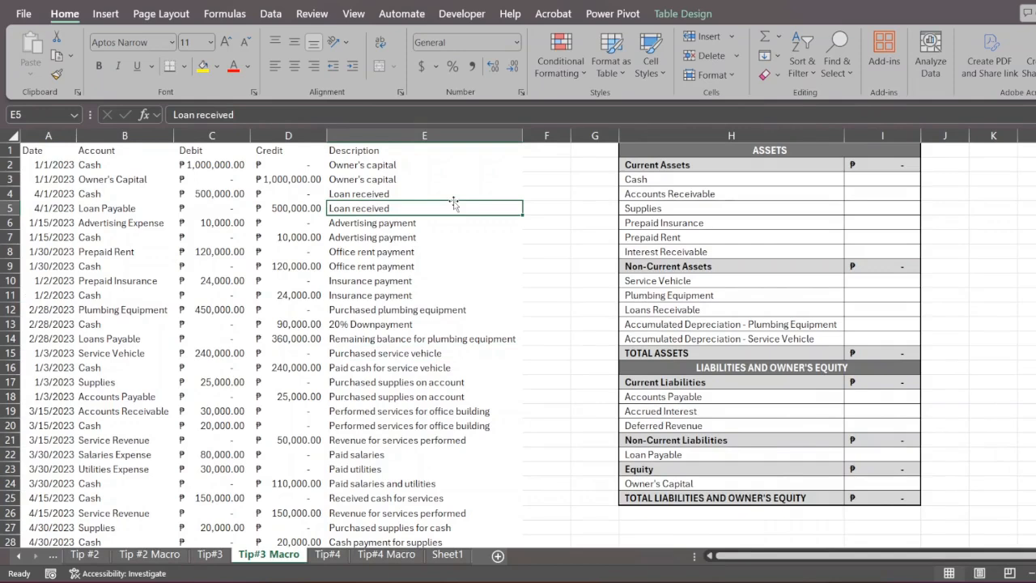
# From a journal table cell on the Tip#3 Macro sheet, start Record Actions for a new script.
pyautogui.moveTo(675, 149); pyautogui.dragTo(872, 529)
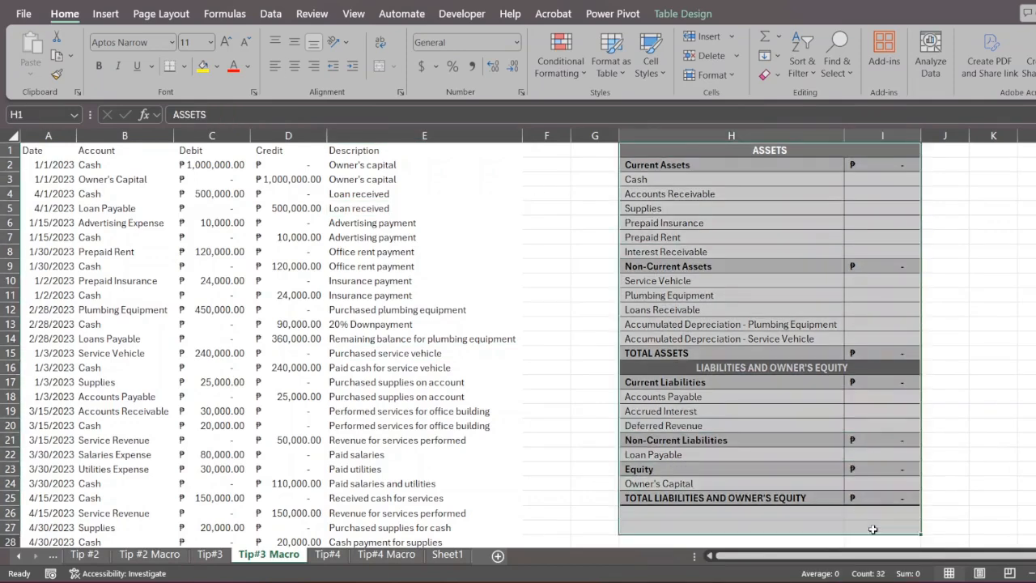
pyautogui.click(956, 397)
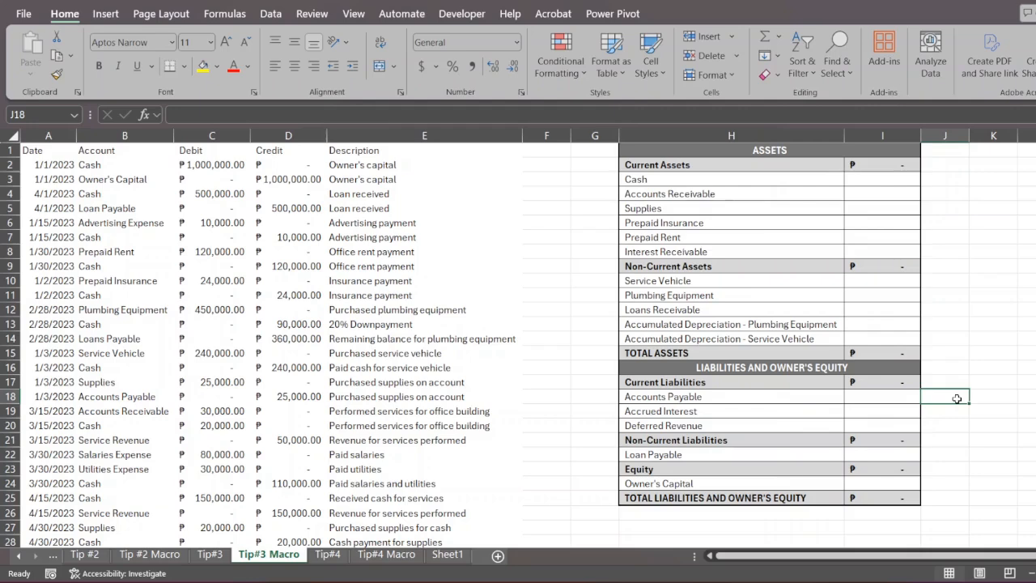
pyautogui.click(401, 13)
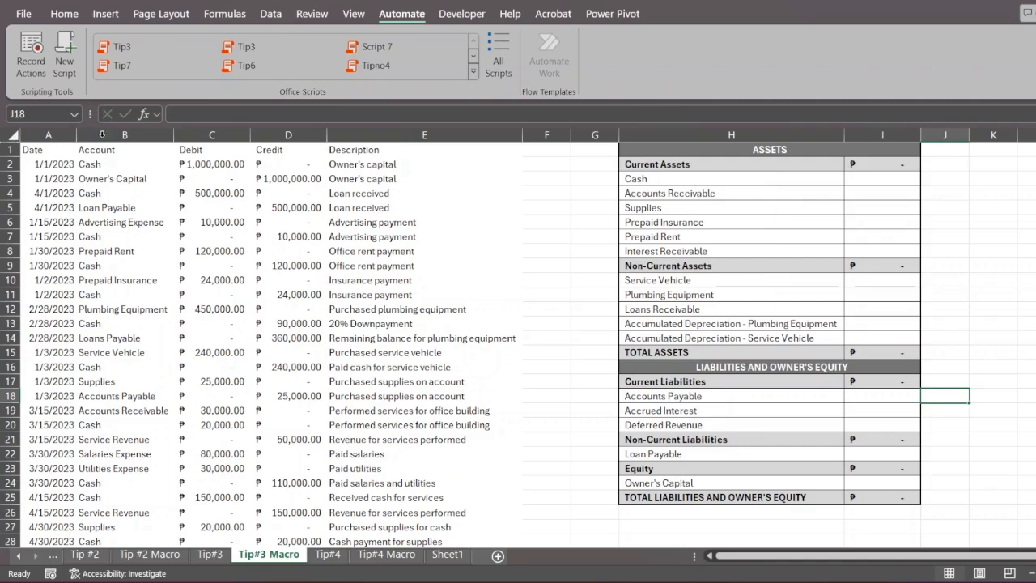
pyautogui.click(271, 251)
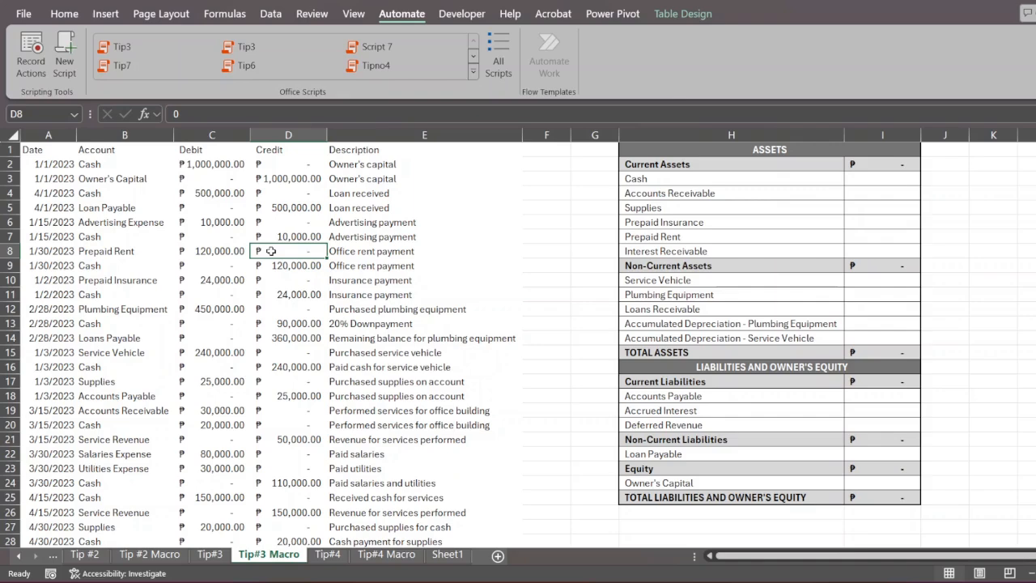
pyautogui.click(40, 61)
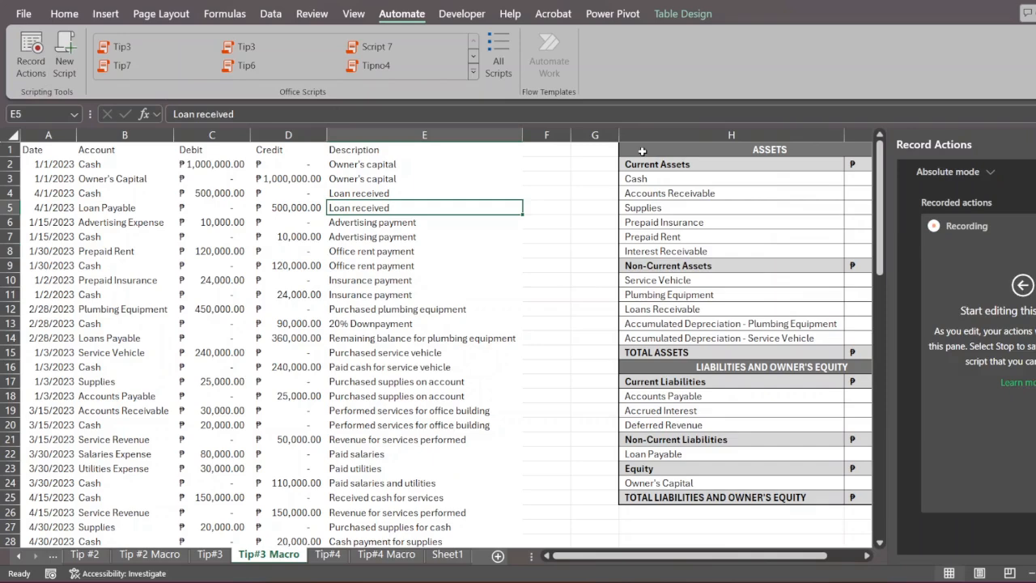
# Record making the 4/1/2023 Loan Payable row bold and italic.
pyautogui.hotkey('shift', 'Home')
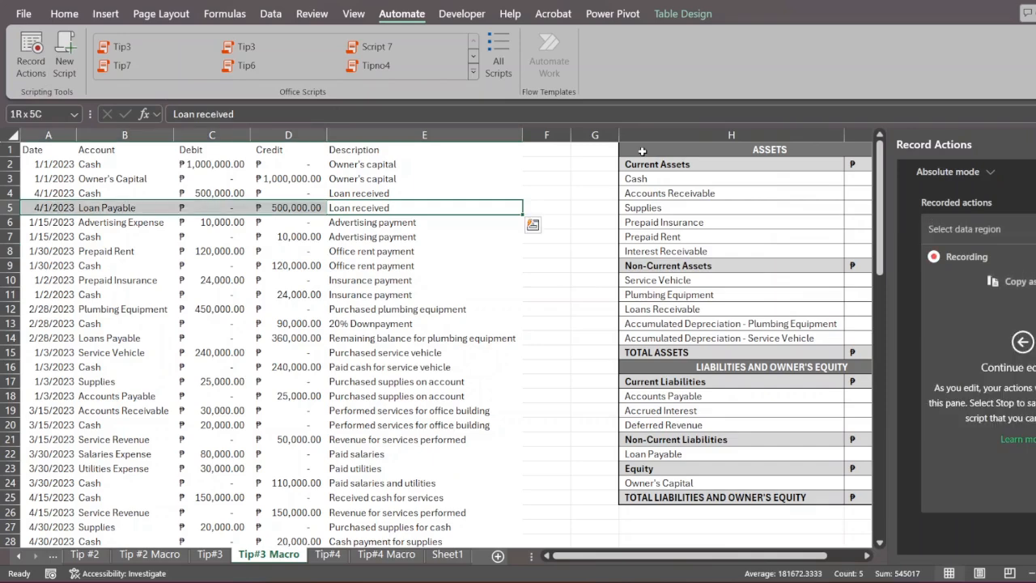
pyautogui.hotkey('ctrl', 'b')
pyautogui.hotkey('ctrl', 'i')
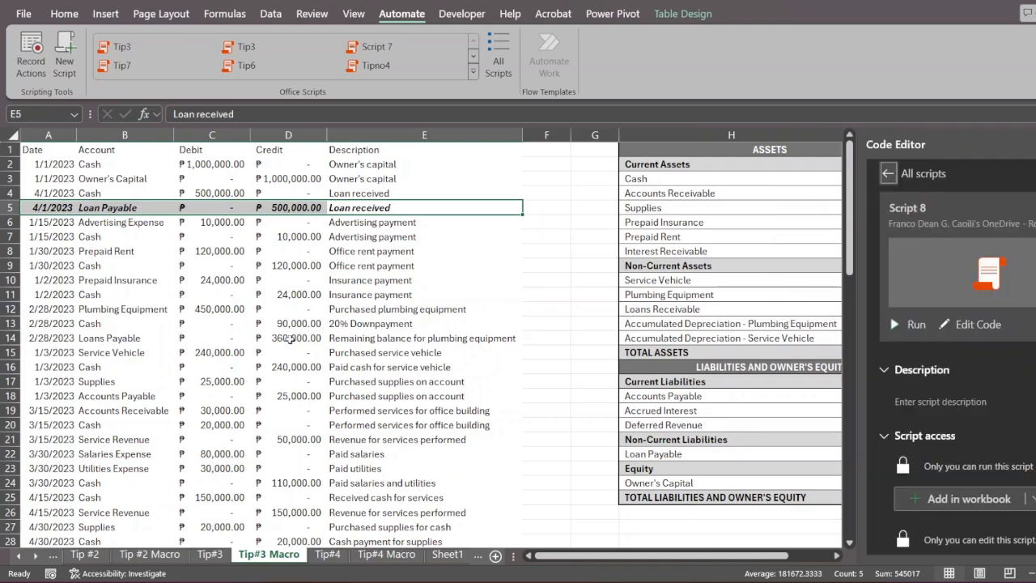
# Clear the row's bold italic, then run Script 8 to reapply it and close the pane.
pyautogui.press('Up')
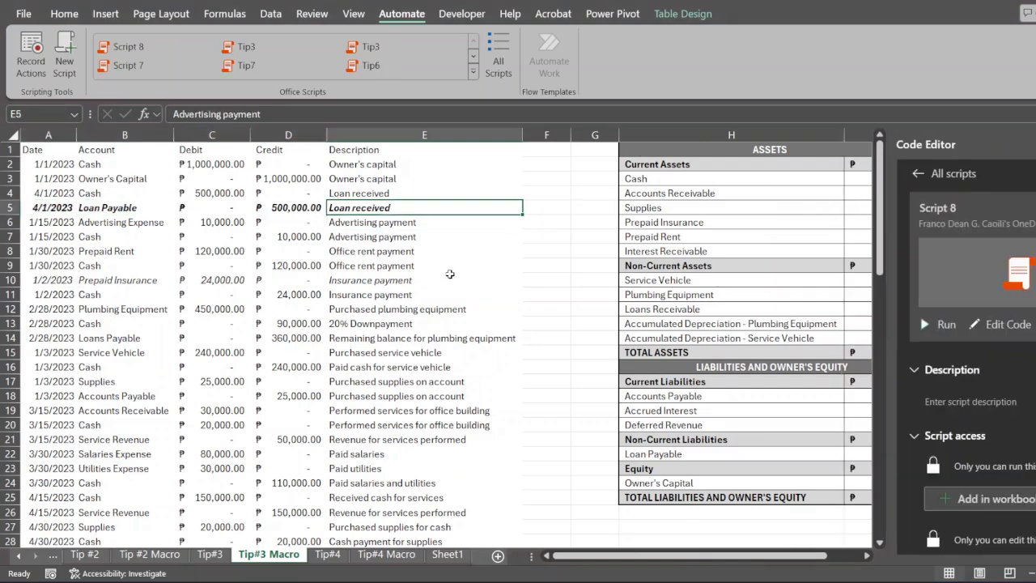
pyautogui.hotkey('ctrl', 'shift', 'Left')
pyautogui.hotkey('ctrl', 'b')
pyautogui.hotkey('ctrl', 'i')
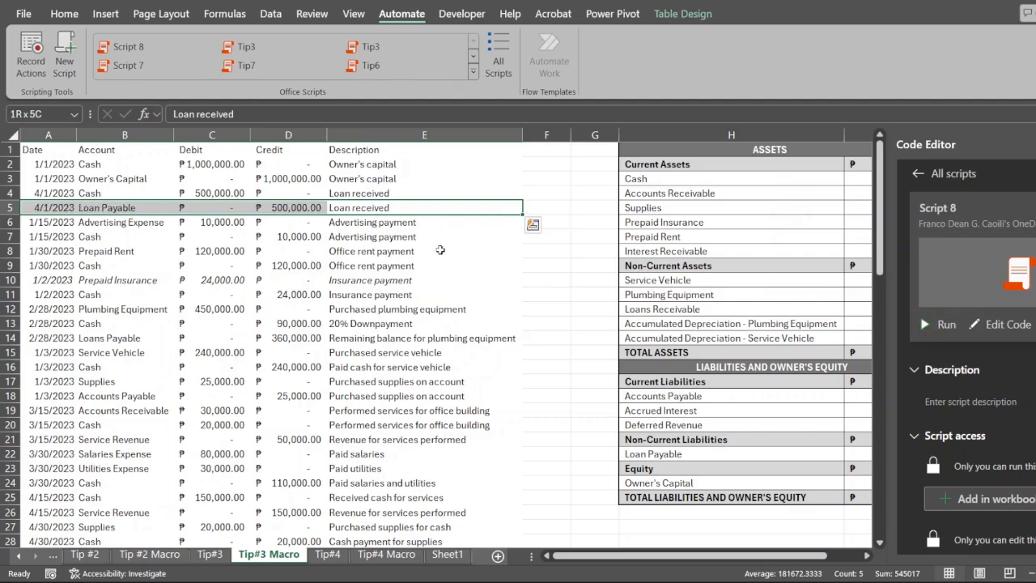
pyautogui.click(429, 210)
pyautogui.click(940, 324)
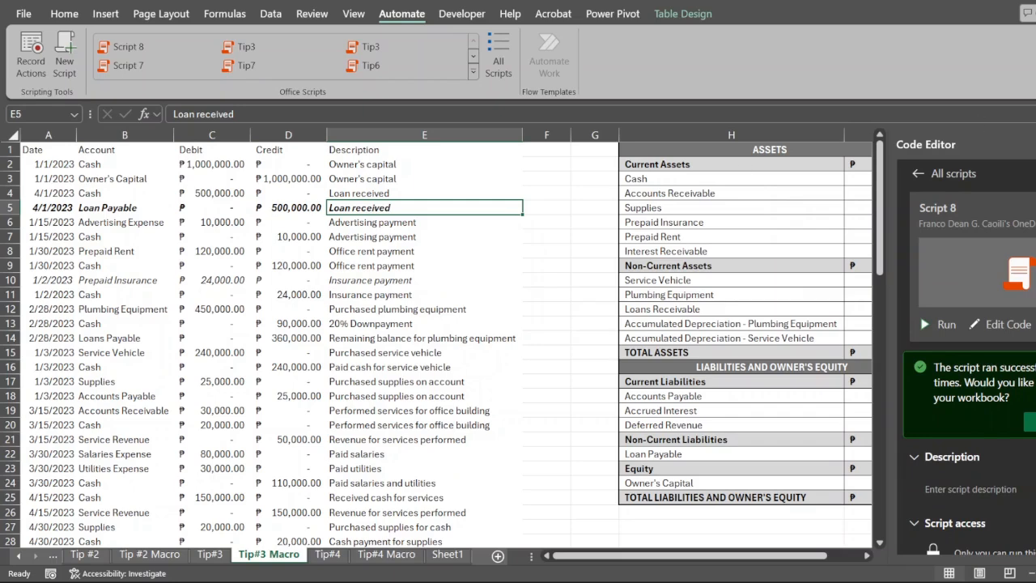
pyautogui.click(1035, 144)
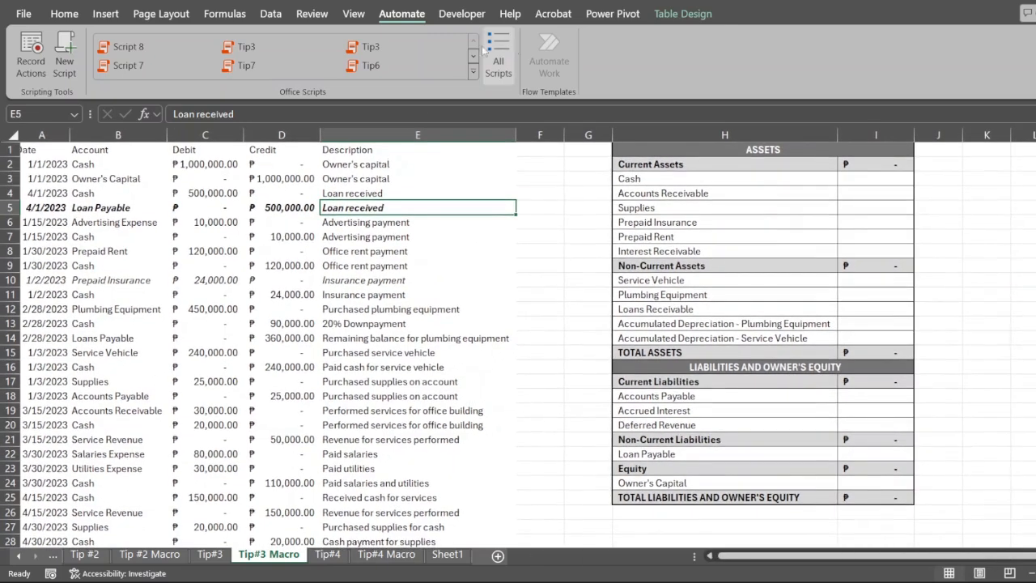
# Run the Tip3 script from the Automate gallery to fill in the balance sheet figures.
pyautogui.click(244, 46)
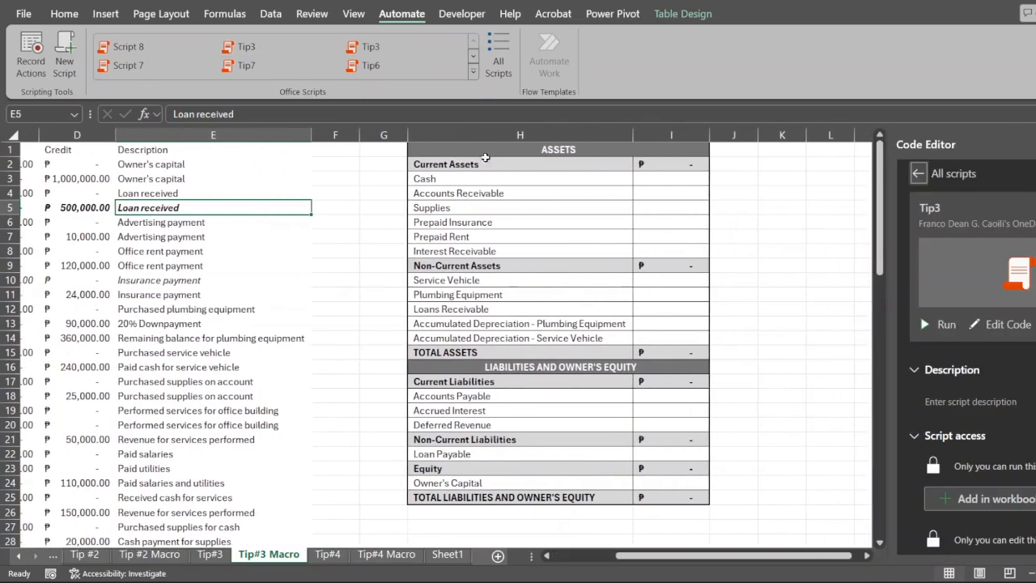
pyautogui.click(937, 325)
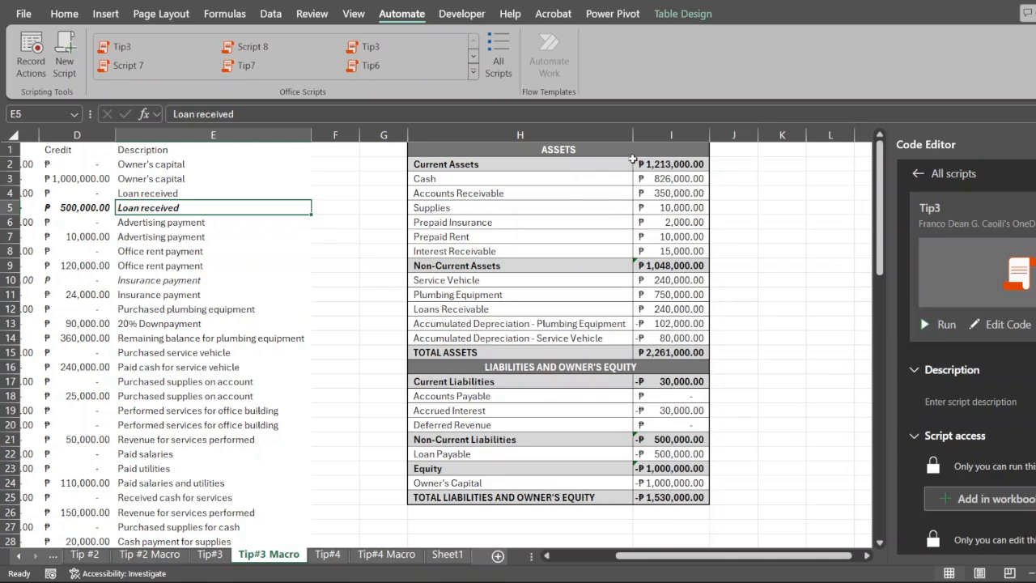
pyautogui.moveTo(518, 149); pyautogui.dragTo(638, 484)
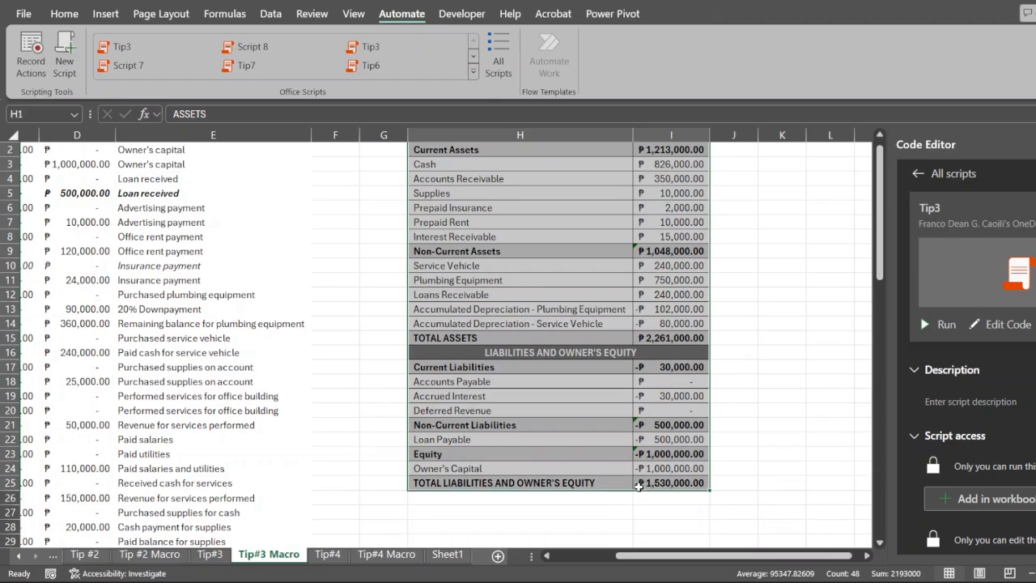
pyautogui.click(761, 425)
# Review the journal and filled balance sheet showing ₱2,261,000.00 total assets.
pyautogui.hscroll(-1, 598, 421)
pyautogui.hscroll(-2, 597, 420)
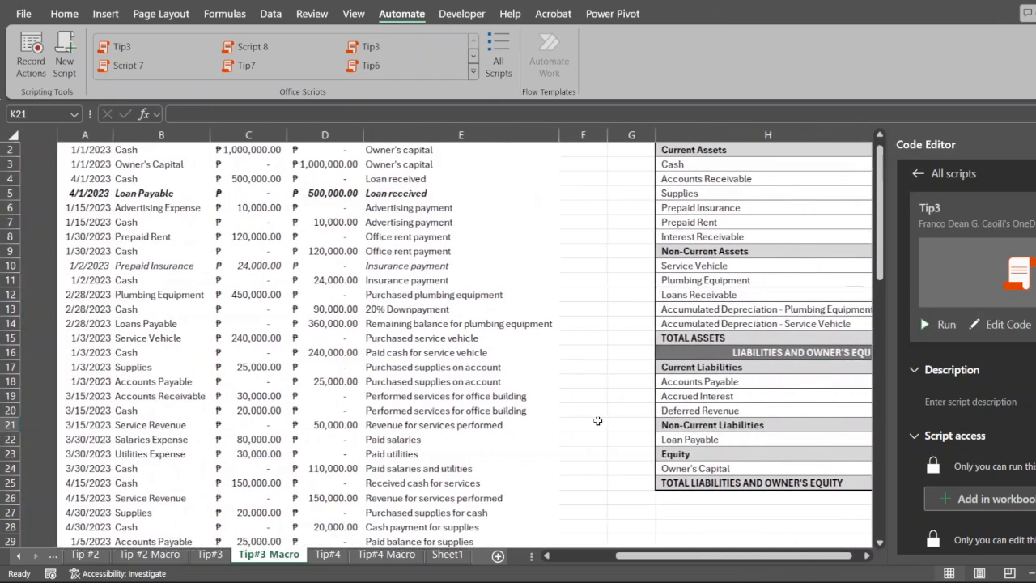
pyautogui.click(376, 266)
pyautogui.hscroll(2, 377, 266)
pyautogui.hscroll(1, 376, 266)
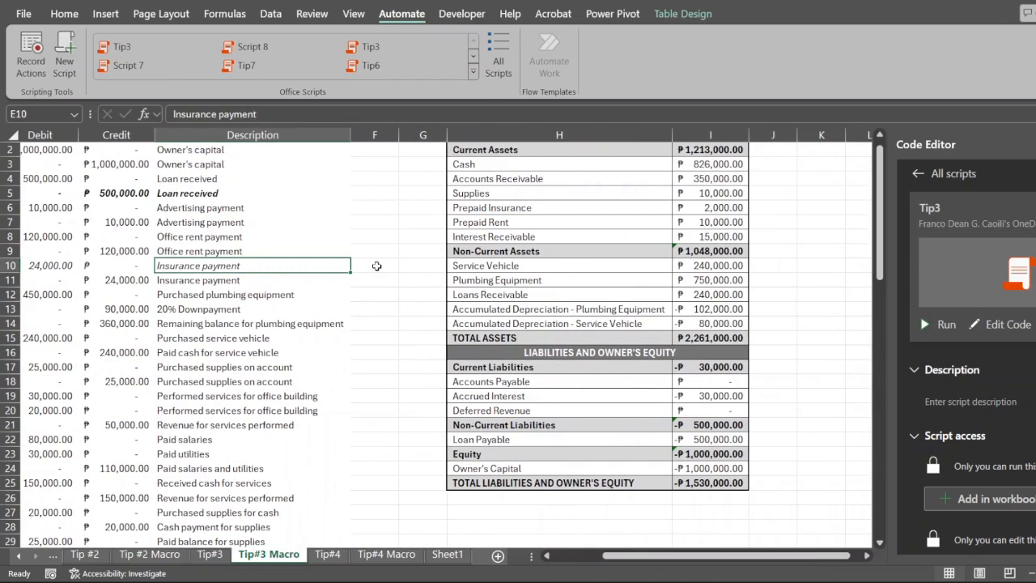
pyautogui.click(444, 241)
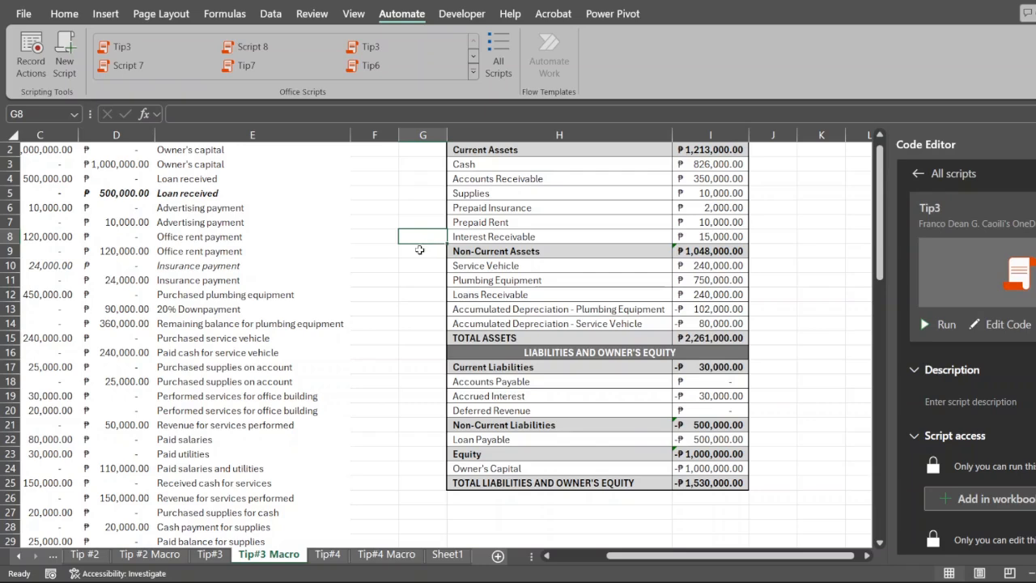
pyautogui.scroll(1, 420, 249)
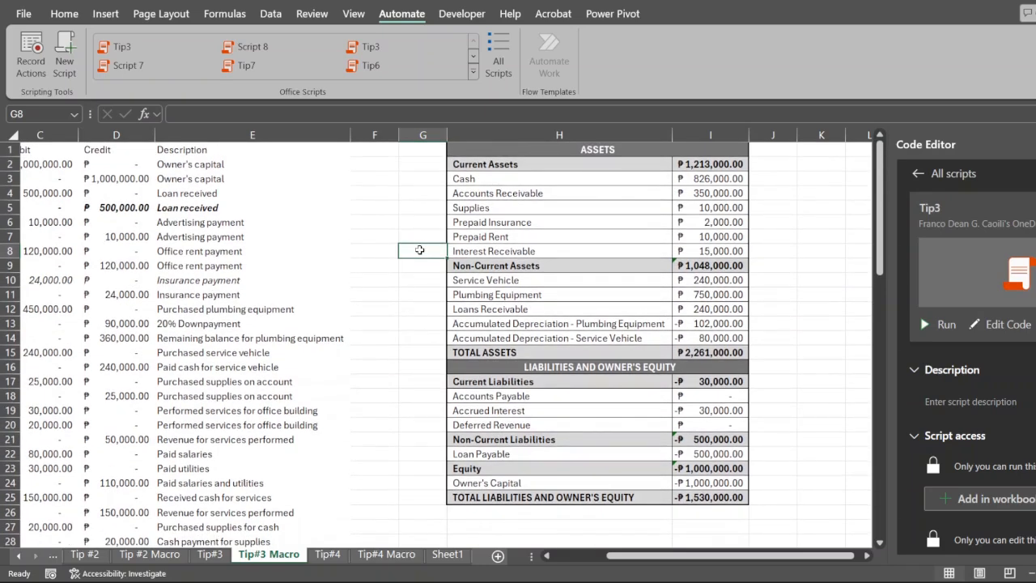